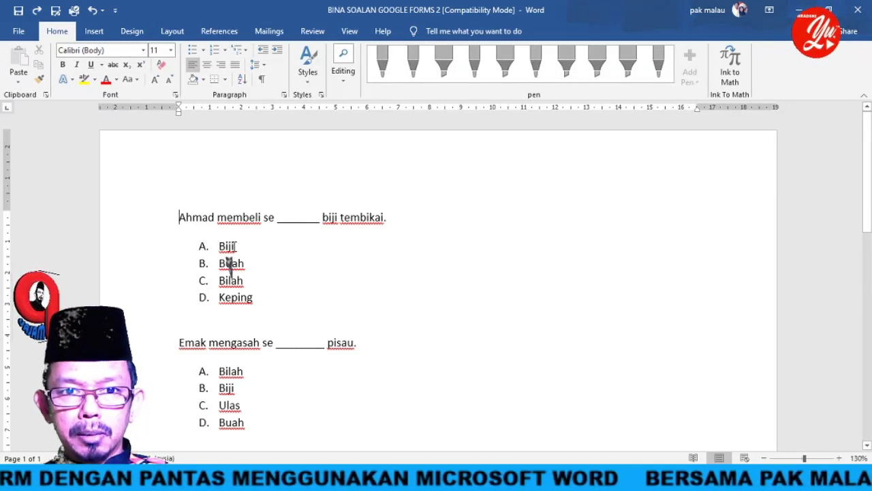
# - Check the numbering format used for the first question's answer options in the numbering library
pyautogui.click(217, 246)
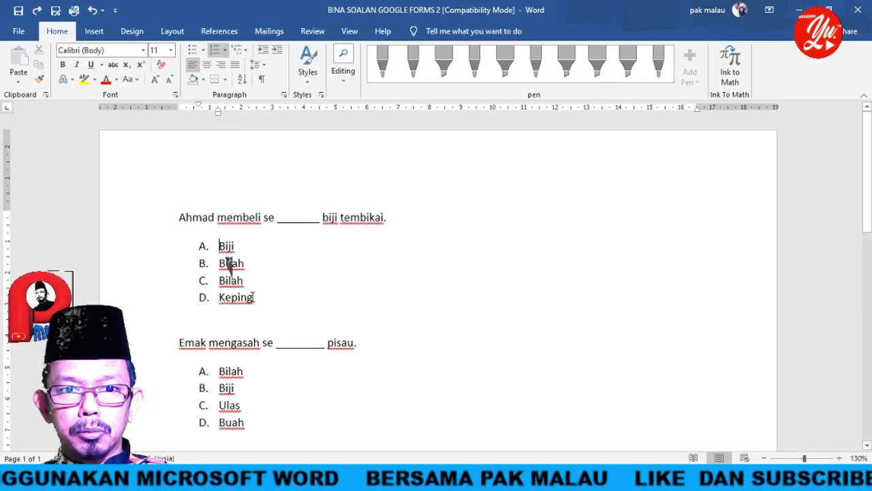
pyautogui.moveTo(254, 297); pyautogui.dragTo(178, 242)
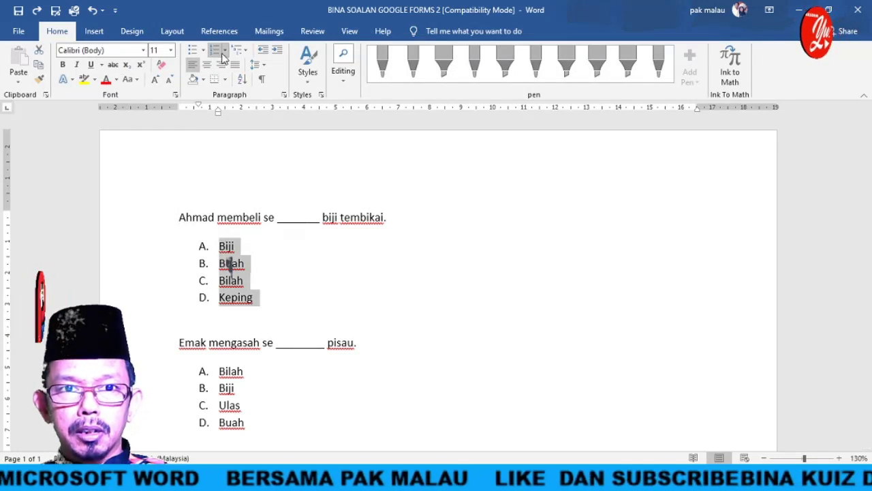
pyautogui.click(223, 54)
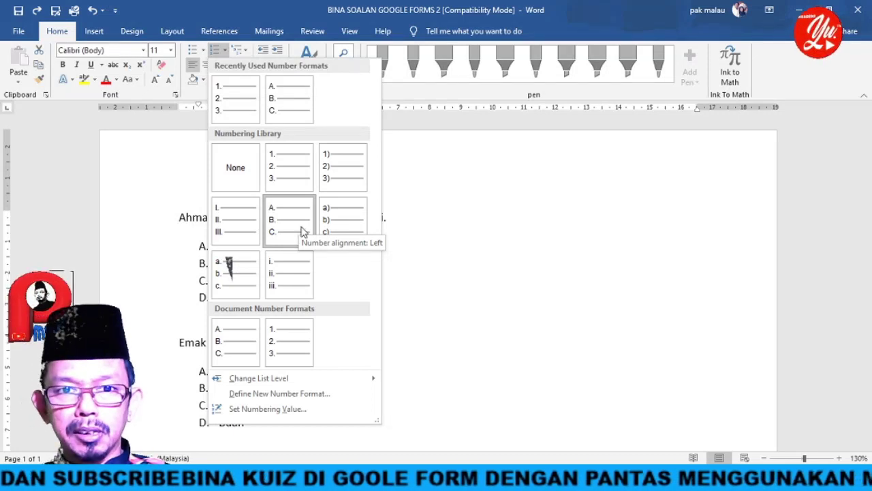
pyautogui.click(440, 271)
pyautogui.click(261, 287)
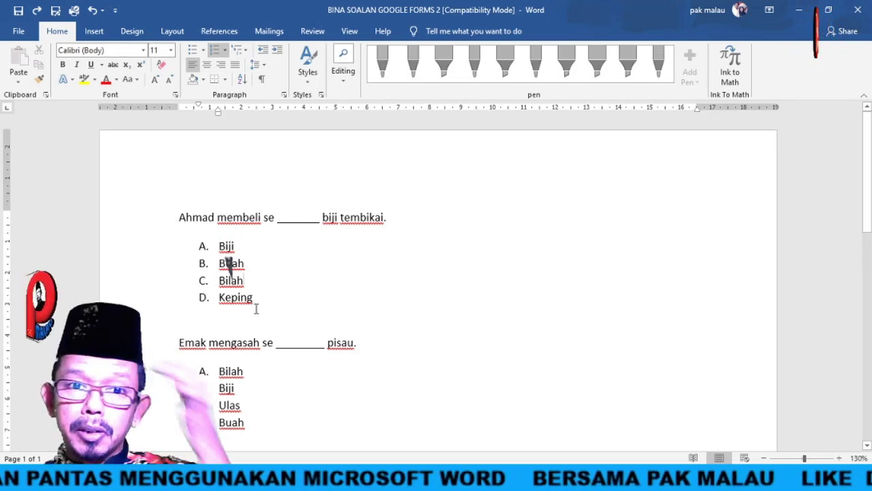
# - Apply the A. B. C. numbering format to the second question's four answer options
pyautogui.scroll(-1, 265, 333)
pyautogui.moveTo(260, 384); pyautogui.dragTo(217, 332)
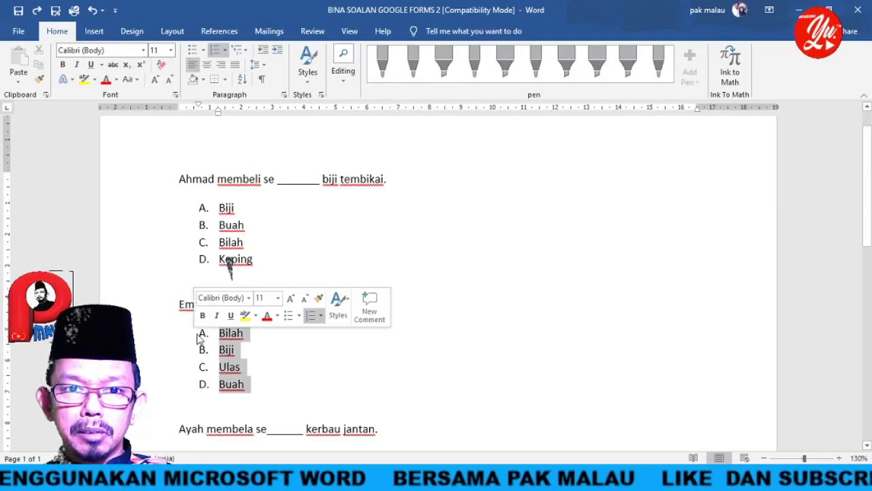
pyautogui.click(225, 50)
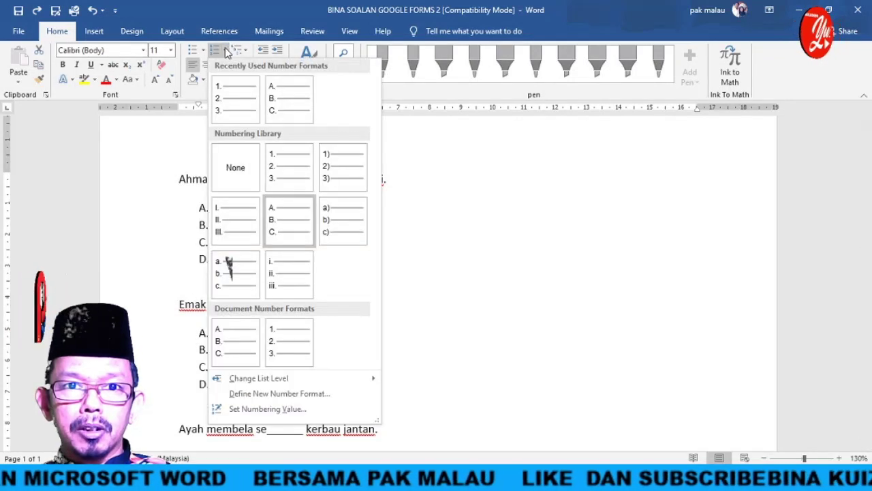
pyautogui.click(295, 234)
# - Review how the question sentences and their lettered answer options are laid out throughout the document
pyautogui.click(179, 305)
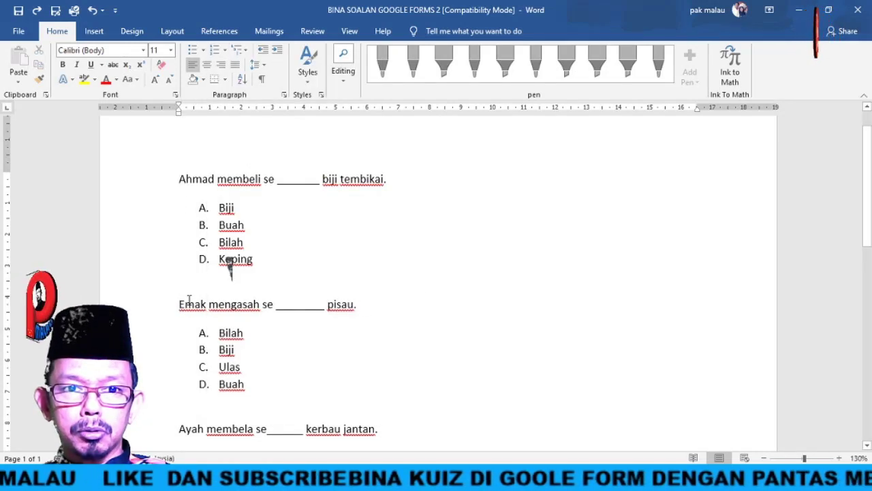
pyautogui.scroll(-3, 176, 308)
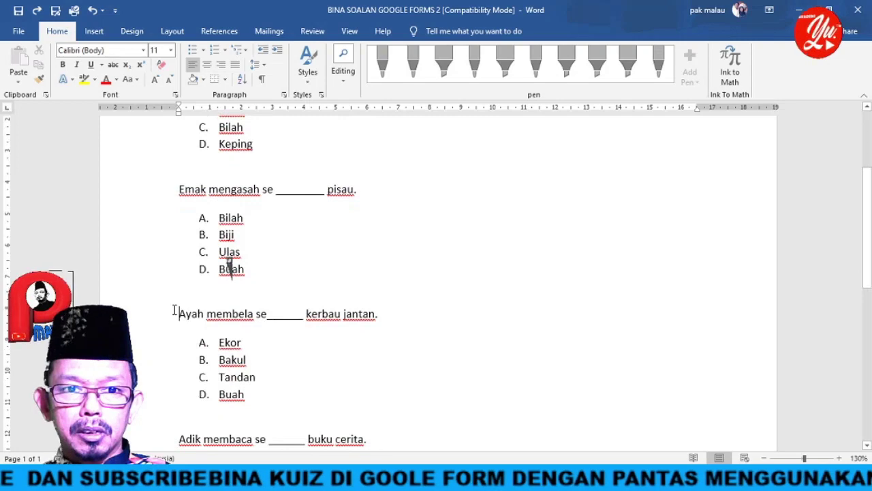
pyautogui.scroll(-2, 176, 325)
pyautogui.scroll(-3, 229, 264)
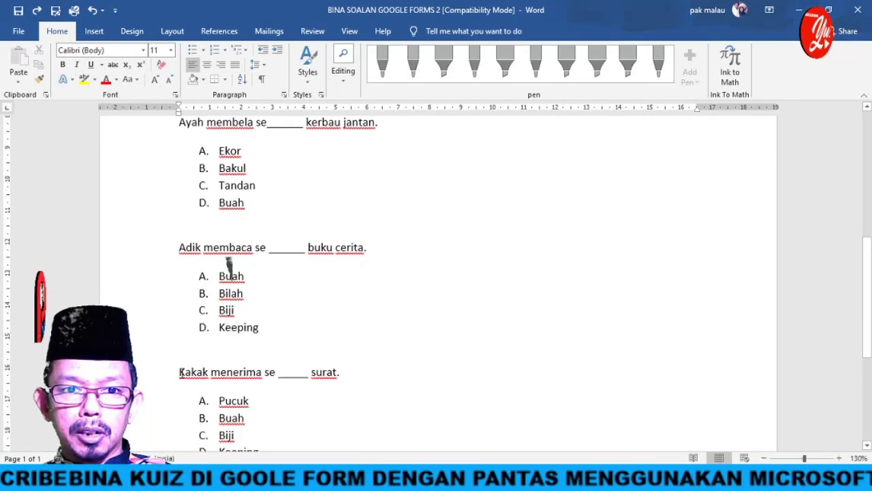
pyautogui.scroll(-3, 229, 264)
pyautogui.scroll(3, 317, 321)
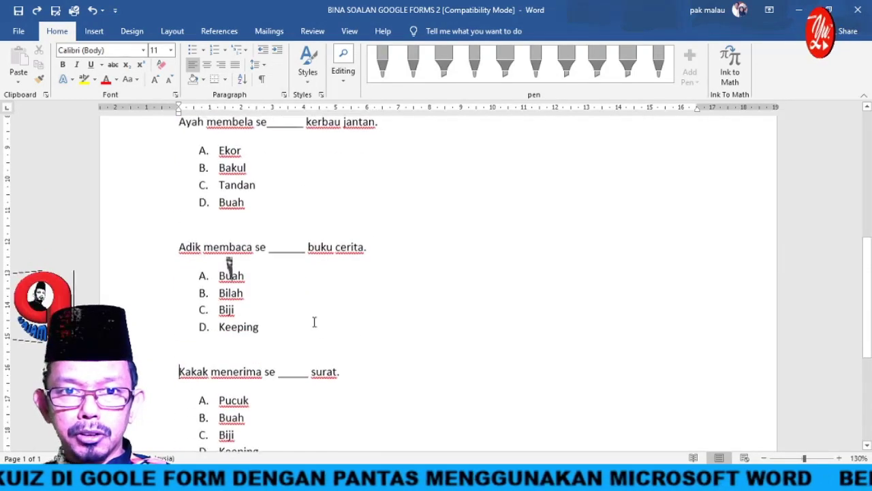
pyautogui.scroll(6, 314, 322)
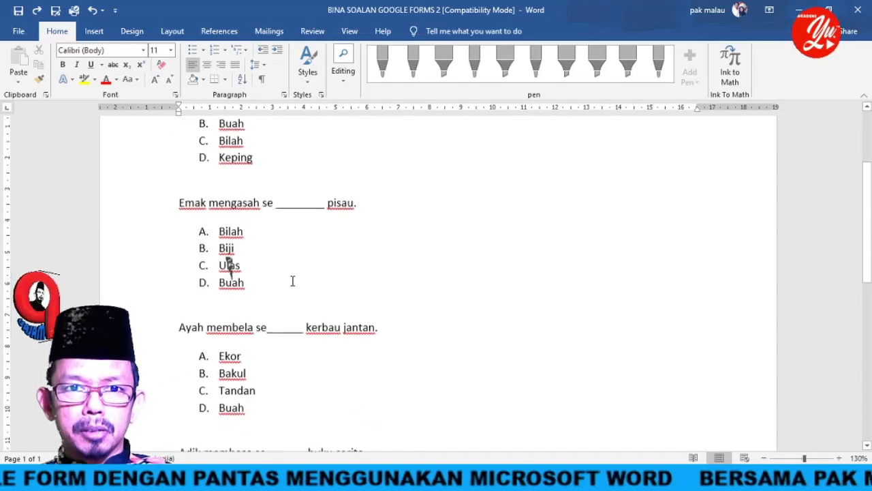
pyautogui.scroll(3, 284, 242)
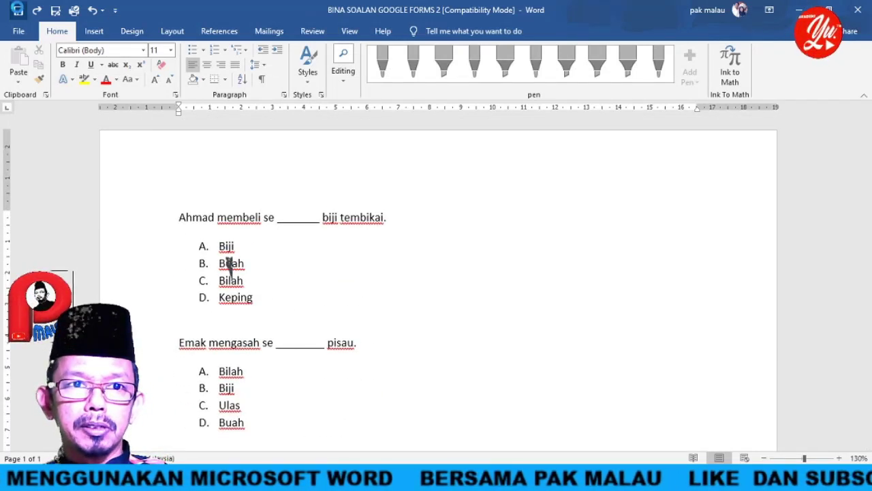
pyautogui.click(19, 30)
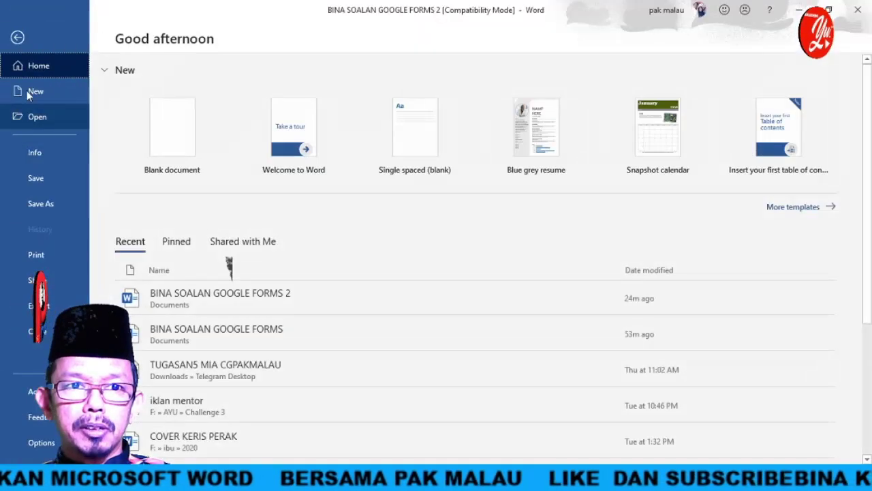
pyautogui.click(17, 37)
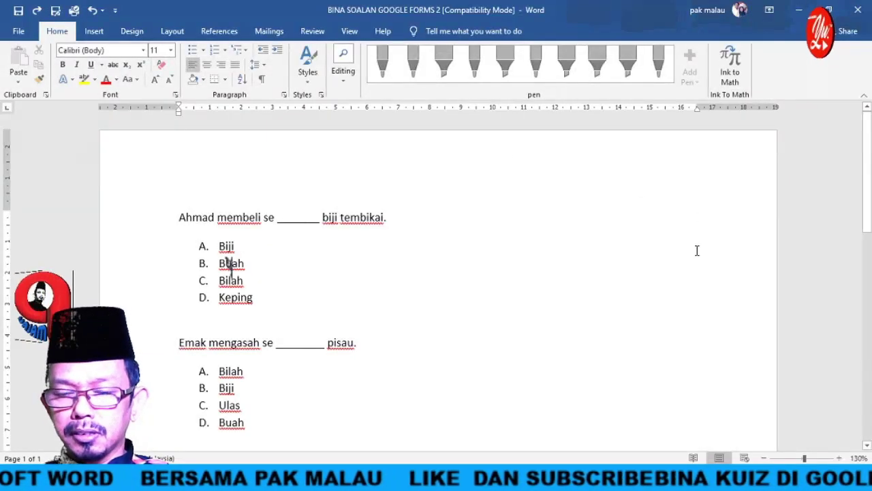
# - Switch to Chrome and open Google Drive through the Google homepage's list of apps
pyautogui.click(640, 480)
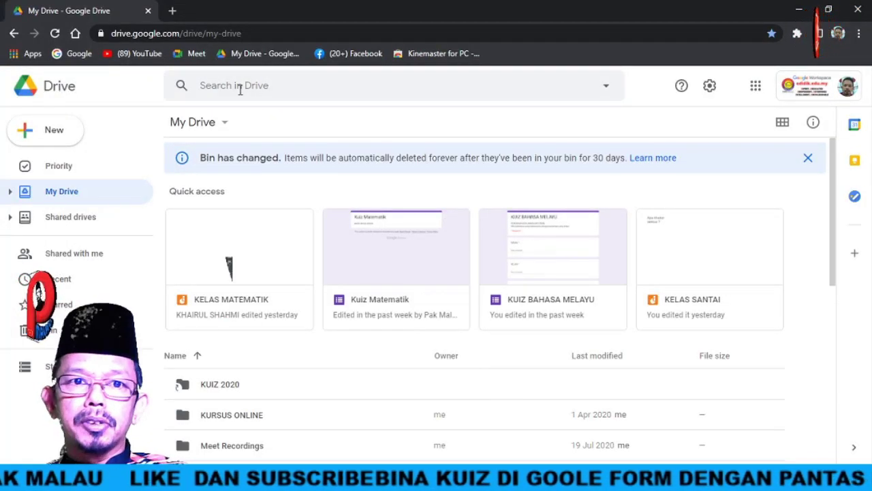
pyautogui.click(81, 53)
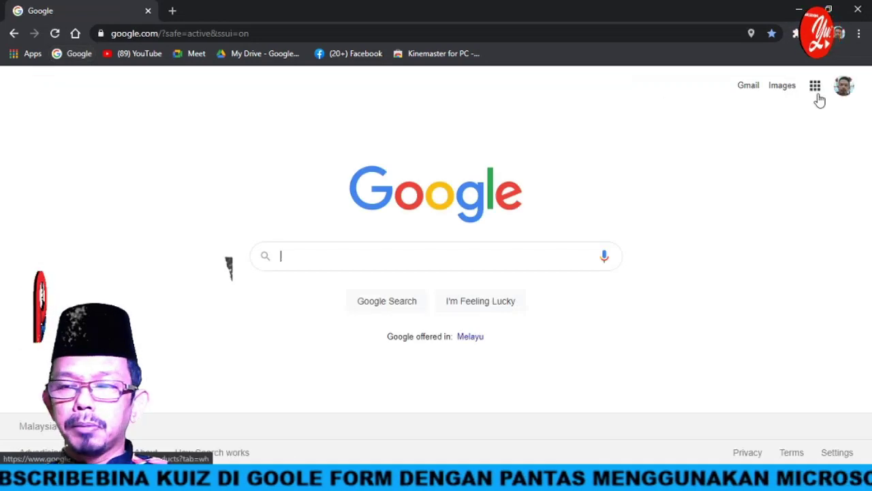
pyautogui.click(814, 91)
pyautogui.click(814, 91)
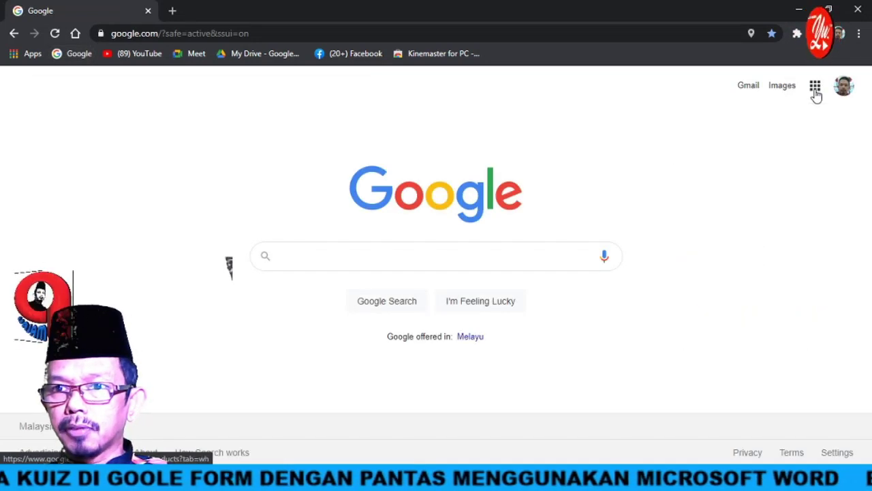
pyautogui.click(817, 92)
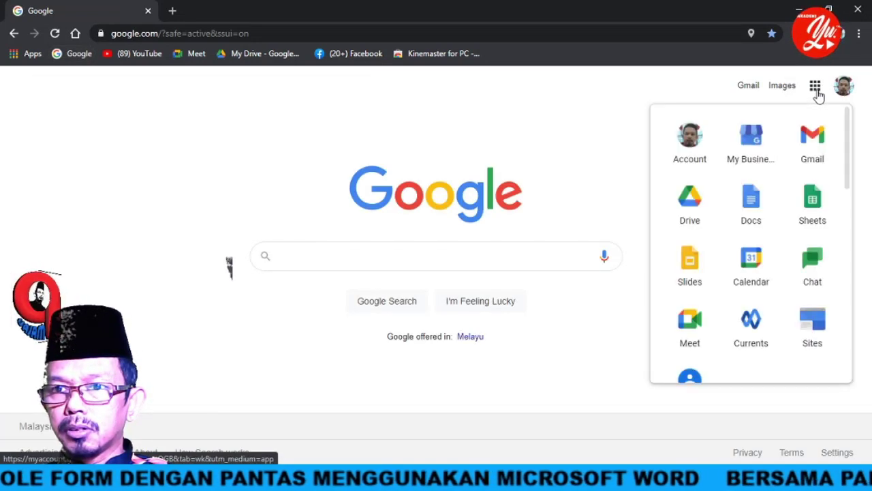
pyautogui.click(690, 204)
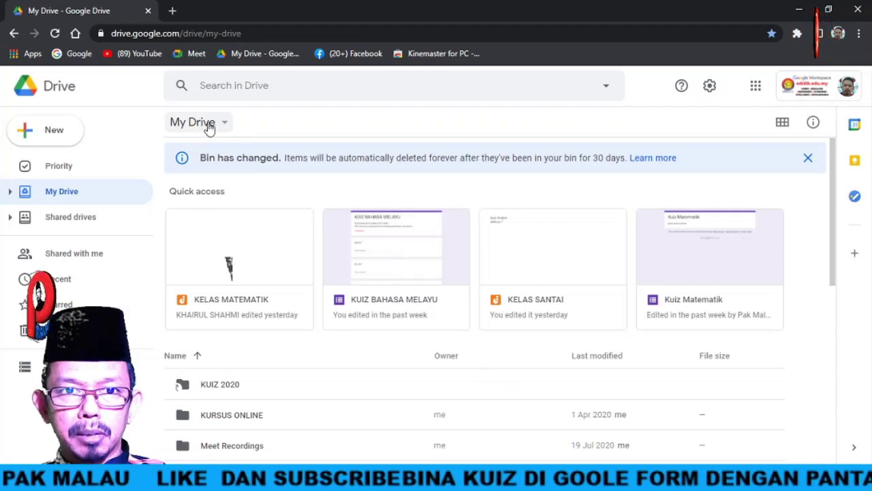
# - Create a new folder named SOALAN BM in My Drive
pyautogui.click(54, 133)
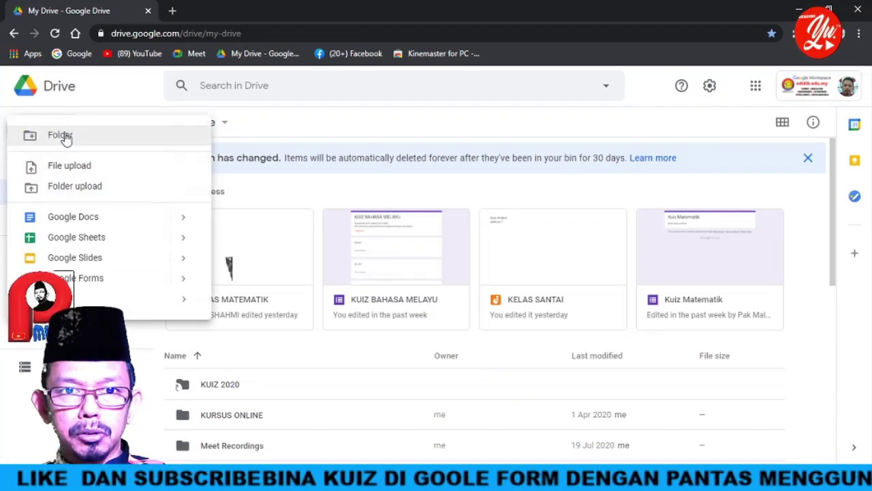
pyautogui.click(83, 145)
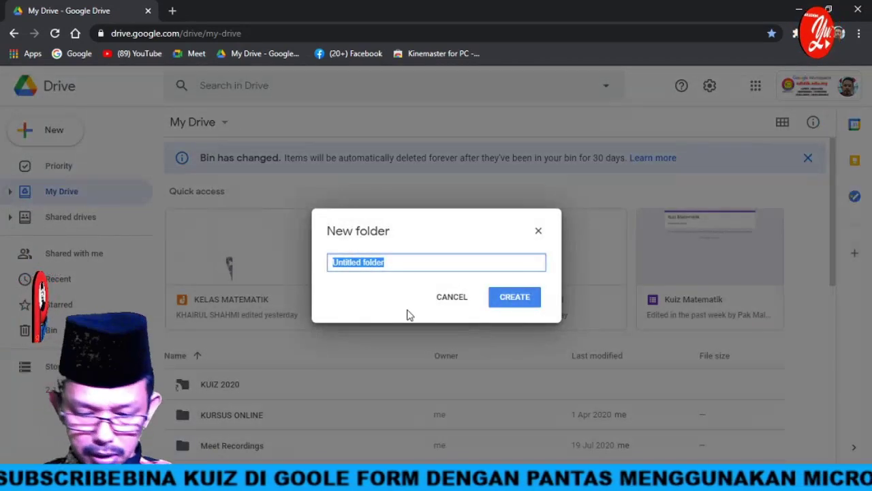
pyautogui.write('S')
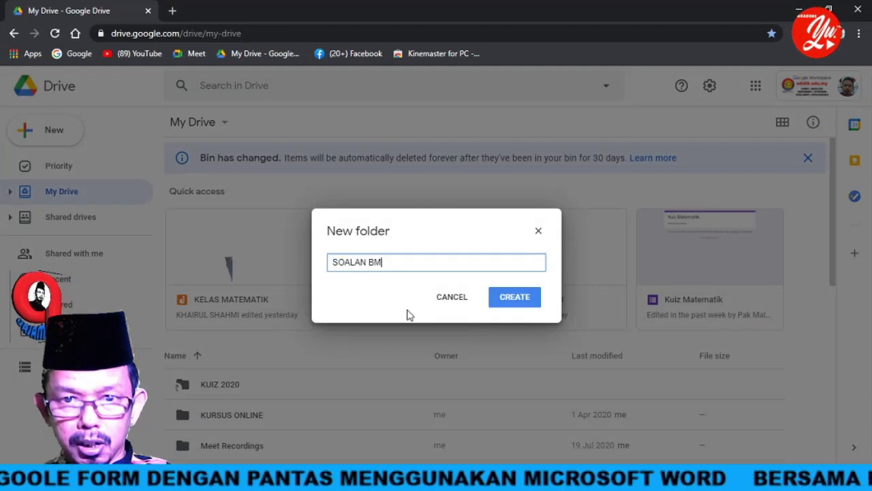
pyautogui.write('OALAN BM')
pyautogui.click(503, 306)
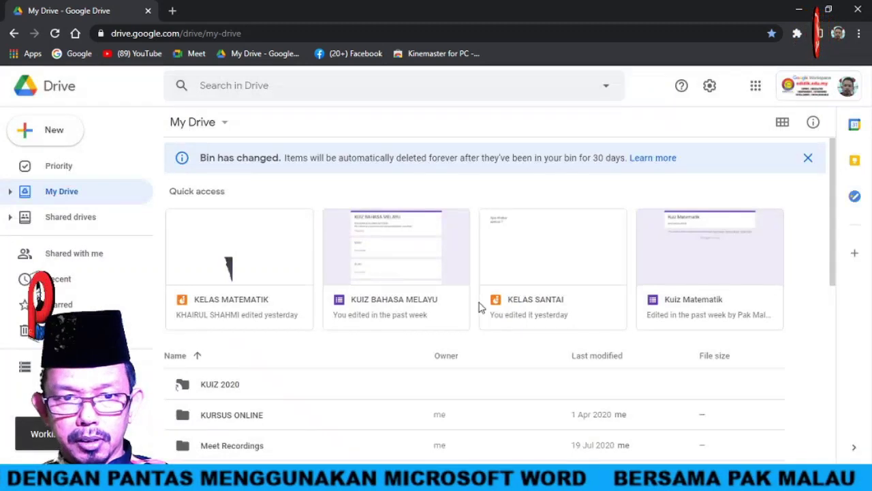
# - Find the SOALAN BM folder in My Drive and open it
pyautogui.scroll(5, 323, 283)
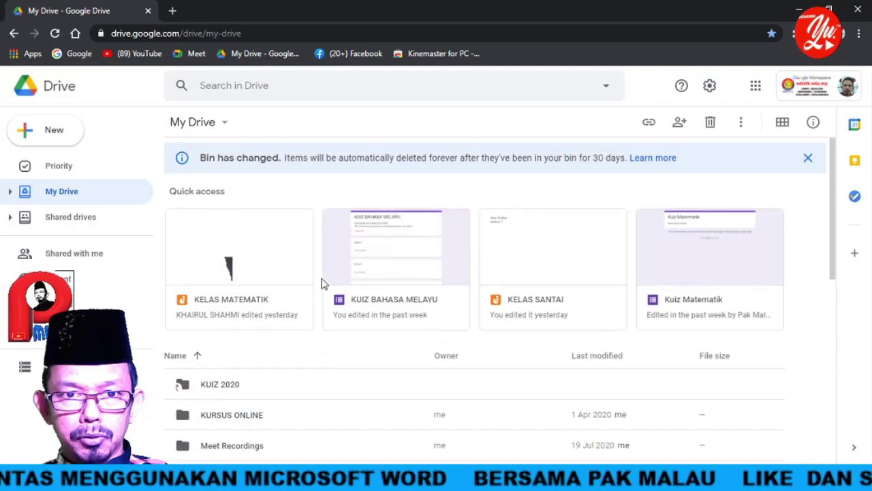
pyautogui.scroll(-3, 296, 343)
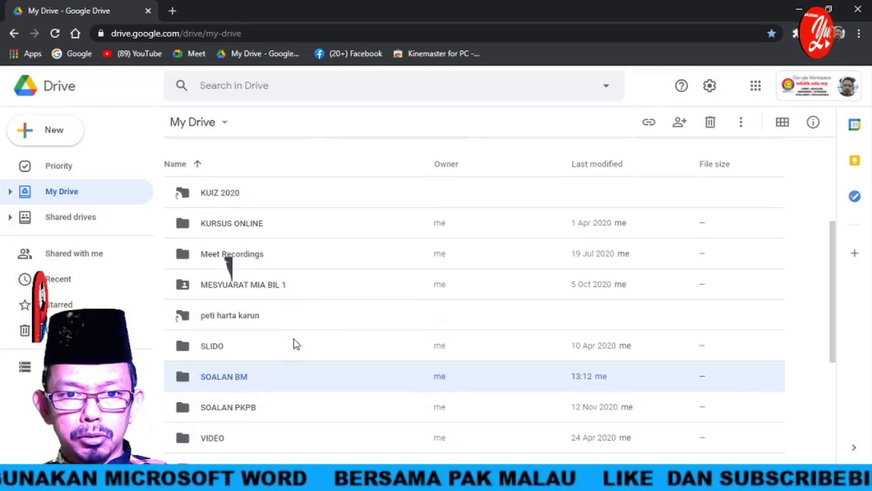
pyautogui.doubleClick(221, 377)
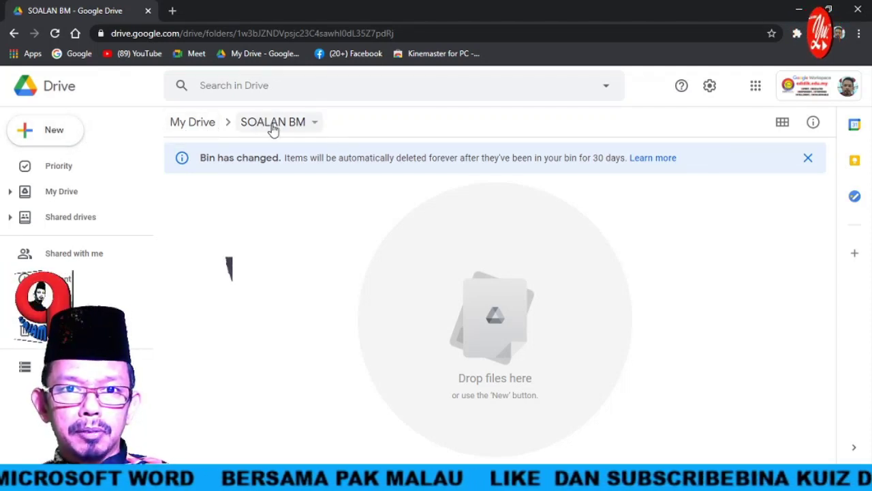
# - Upload the Word file BINA SOALAN GOOGLE FORMS 2 from the computer's Documents folder into SOALAN BM, and dismiss the upload notice
pyautogui.click(47, 134)
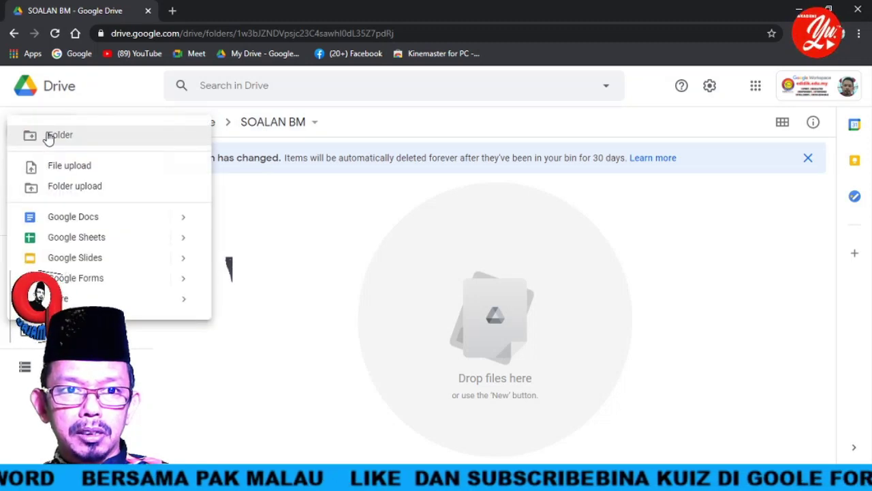
pyautogui.click(72, 170)
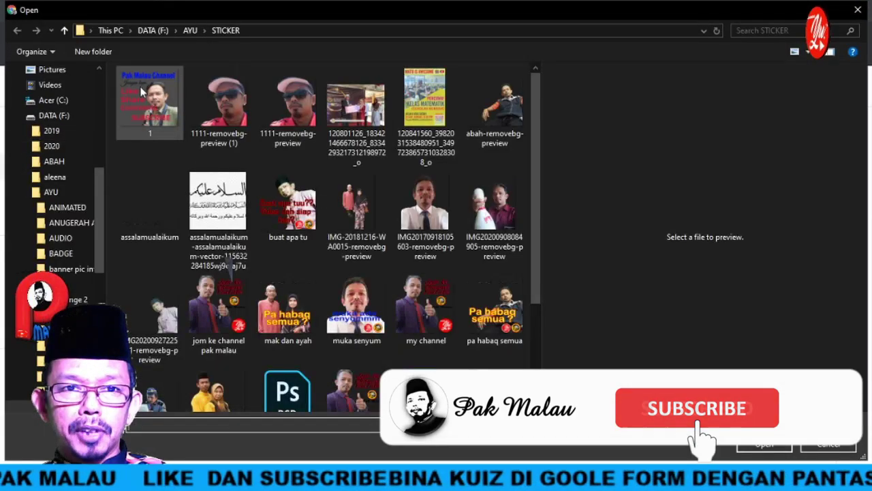
pyautogui.click(130, 30)
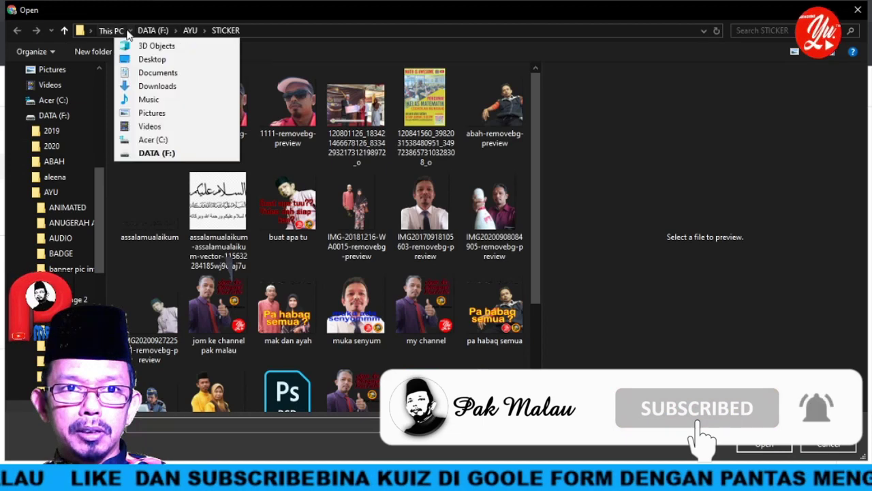
pyautogui.click(149, 78)
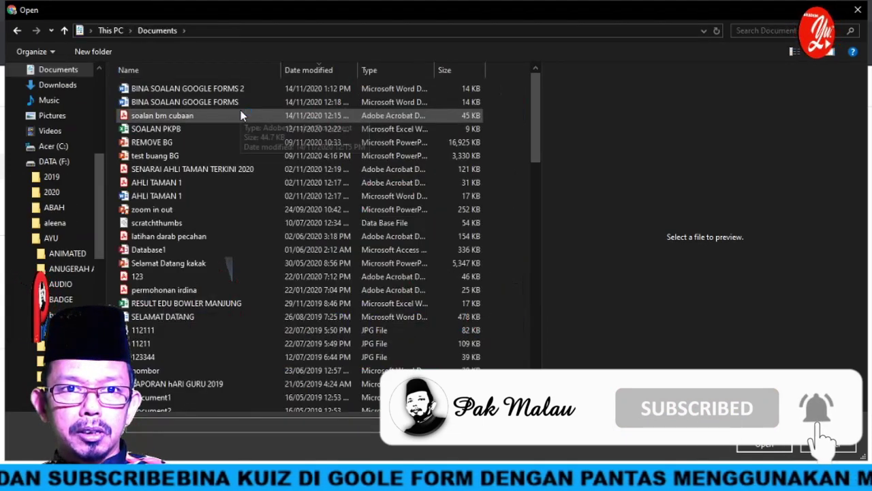
pyautogui.click(182, 89)
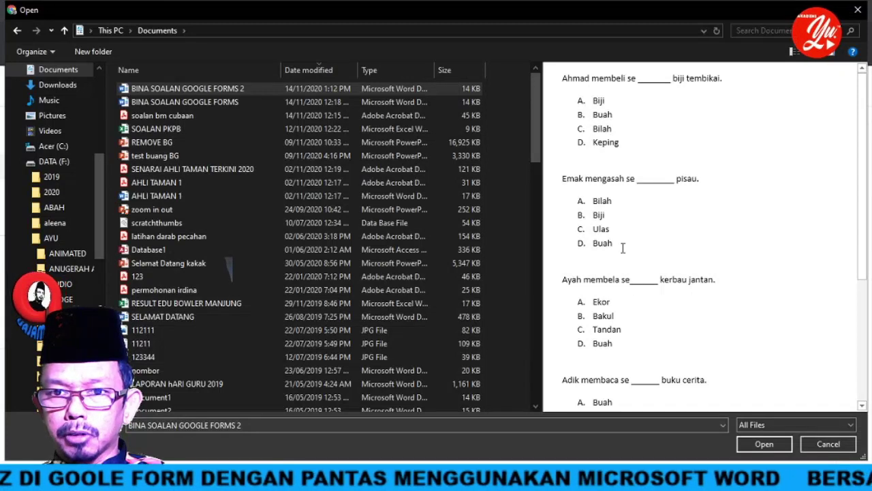
pyautogui.scroll(-1, 628, 324)
pyautogui.scroll(1, 633, 295)
pyautogui.scroll(-1, 633, 306)
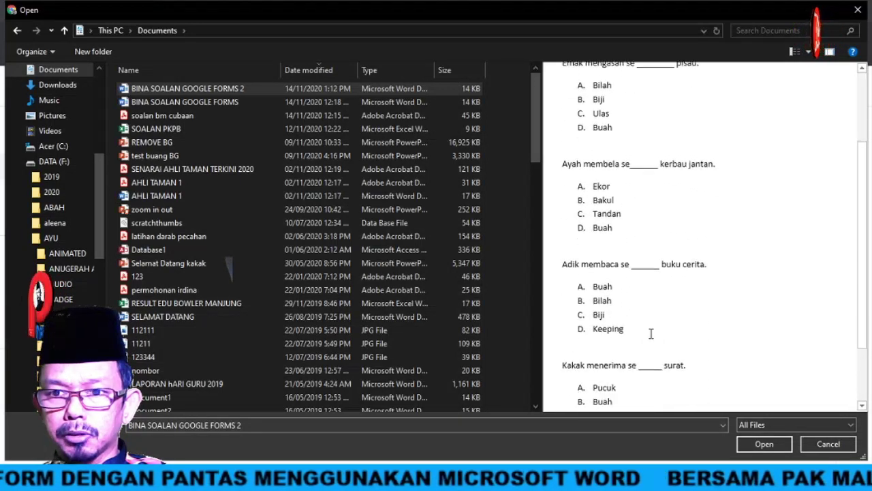
pyautogui.click(764, 444)
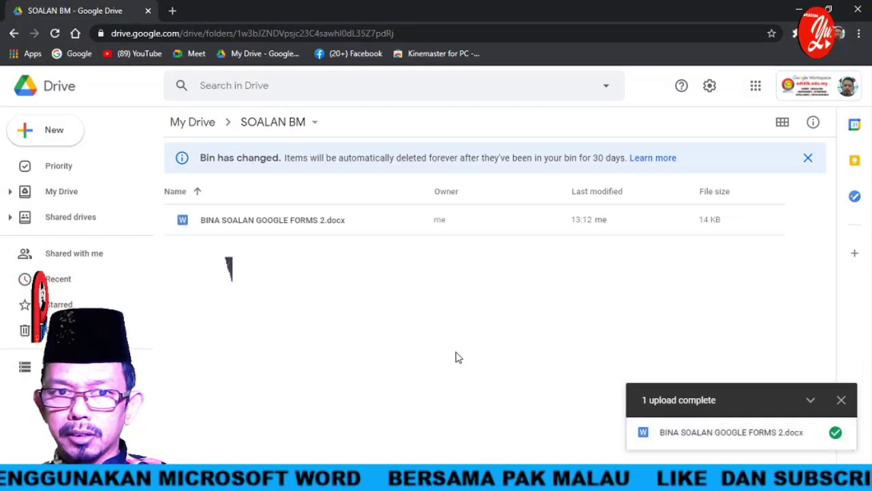
pyautogui.click(843, 404)
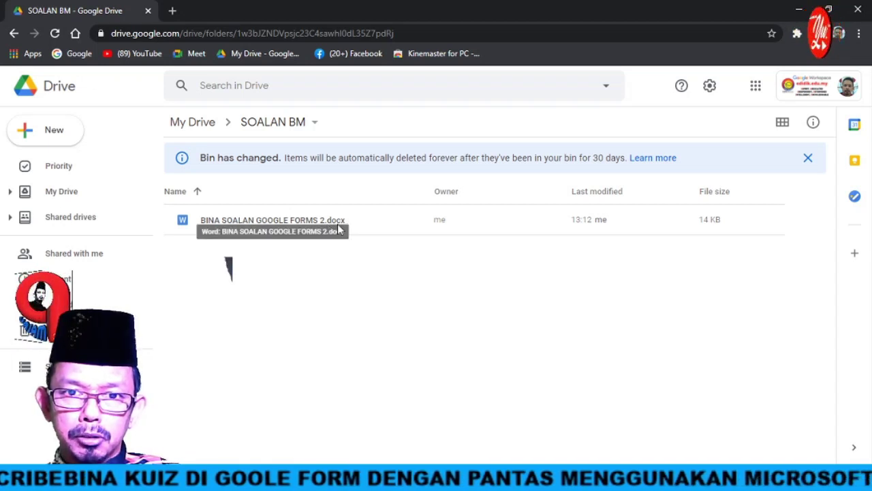
# - Open the uploaded BINA SOALAN GOOGLE FORMS 2.docx in the Drive preview
pyautogui.doubleClick(282, 225)
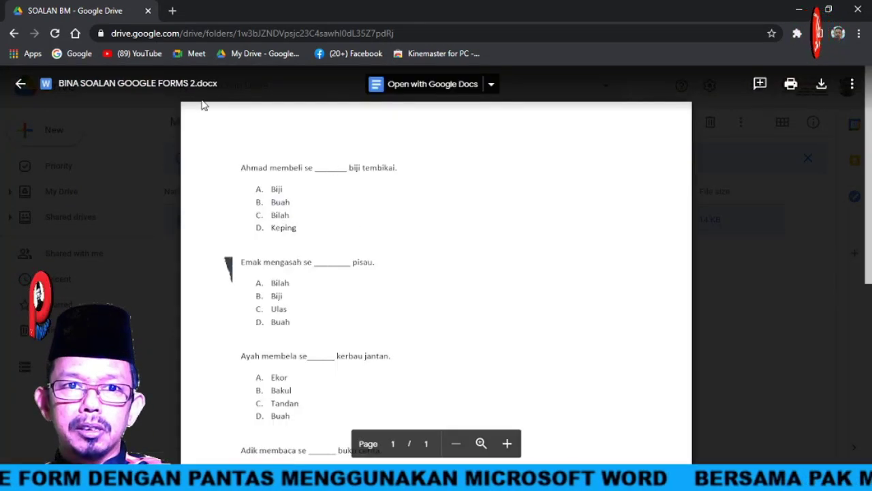
# - Close the preview of BINA SOALAN GOOGLE FORMS 2.docx and open the file with Google Docs
pyautogui.click(20, 85)
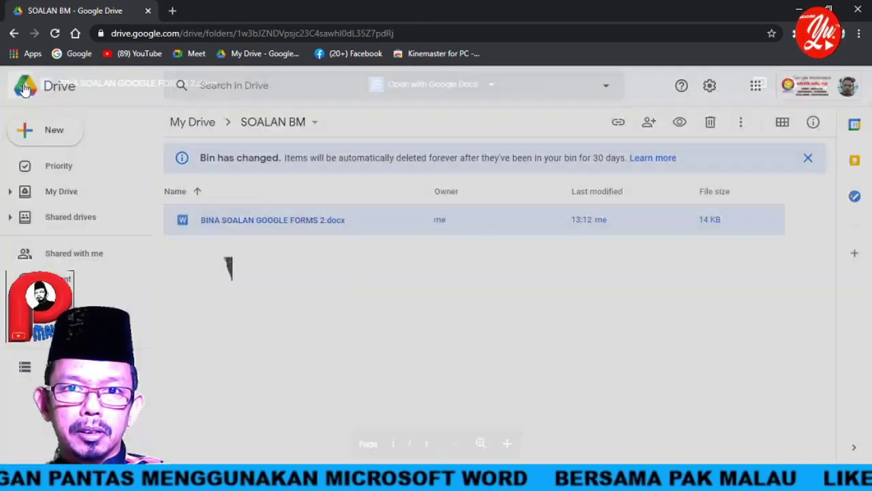
pyautogui.rightClick(271, 225)
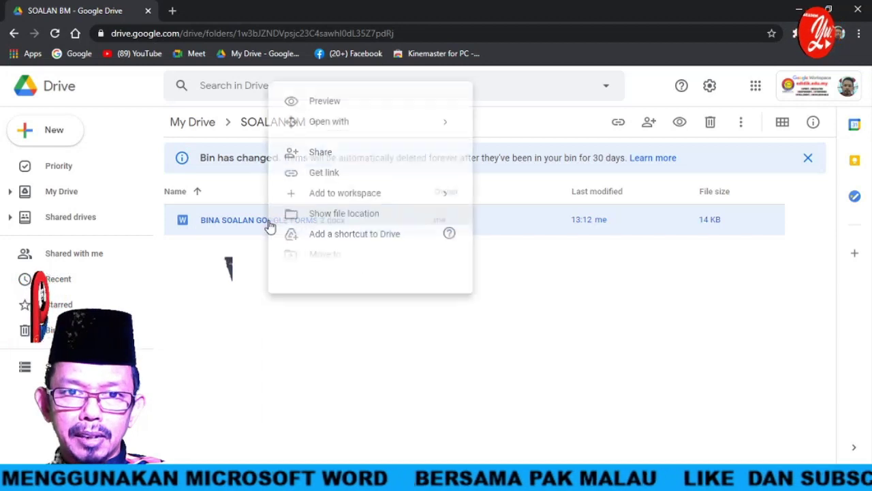
pyautogui.moveTo(343, 128)
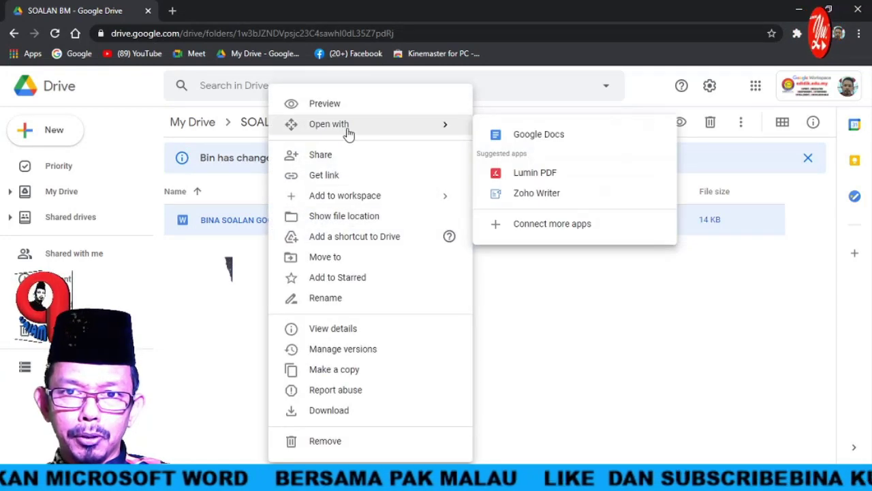
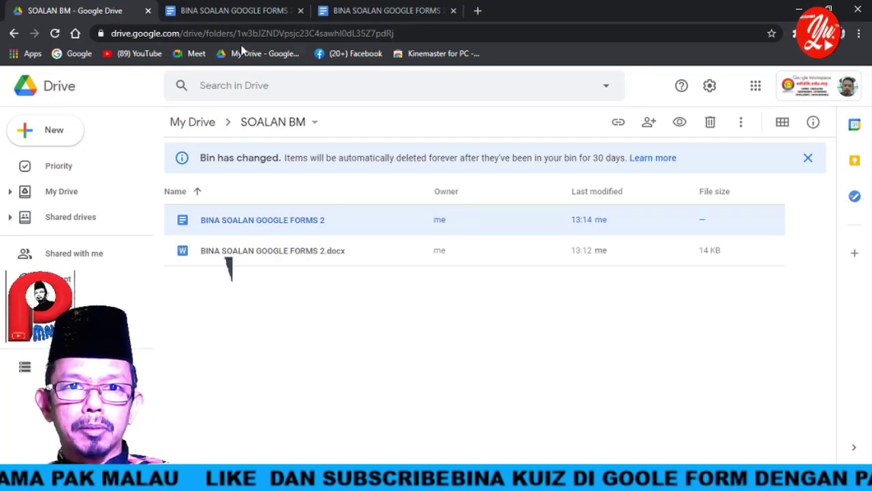
# - Compare the two open BINA SOALAN GOOGLE FORMS 2 documents and close the .DOCX version, keeping the Google Docs version open
pyautogui.moveTo(388, 10); pyautogui.dragTo(345, 19)
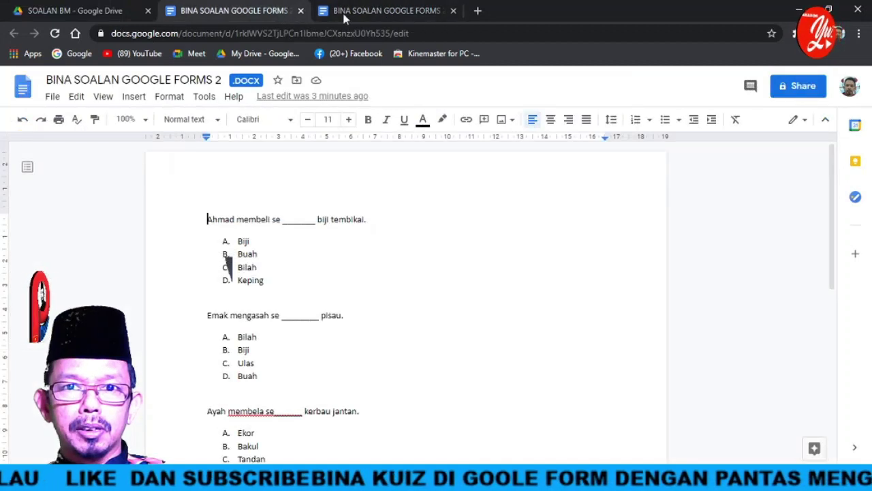
pyautogui.click(344, 18)
pyautogui.click(286, 11)
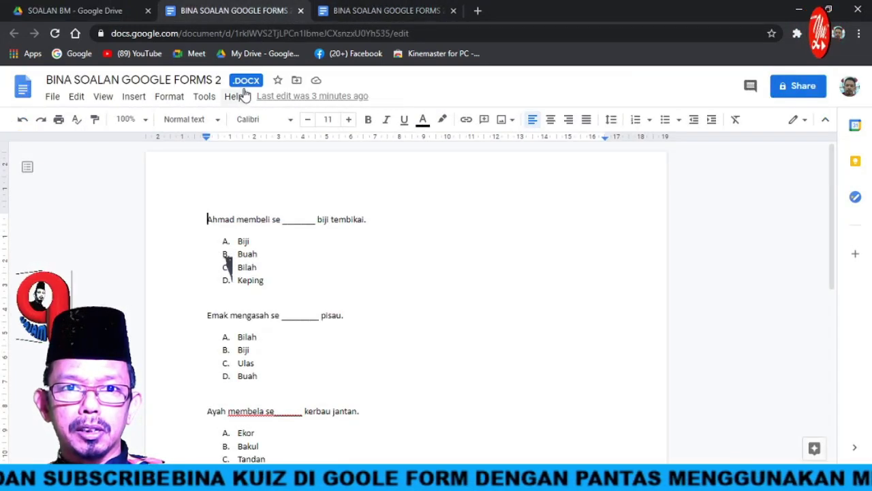
pyautogui.hotkey('ctrl', 'w')
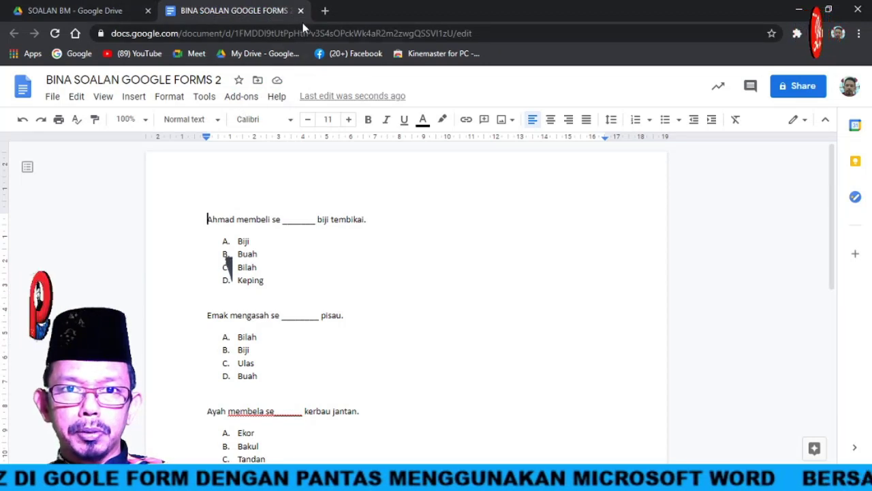
# - Return to the SOALAN BM folder in Drive and create a new blank Google Form there
pyautogui.click(86, 11)
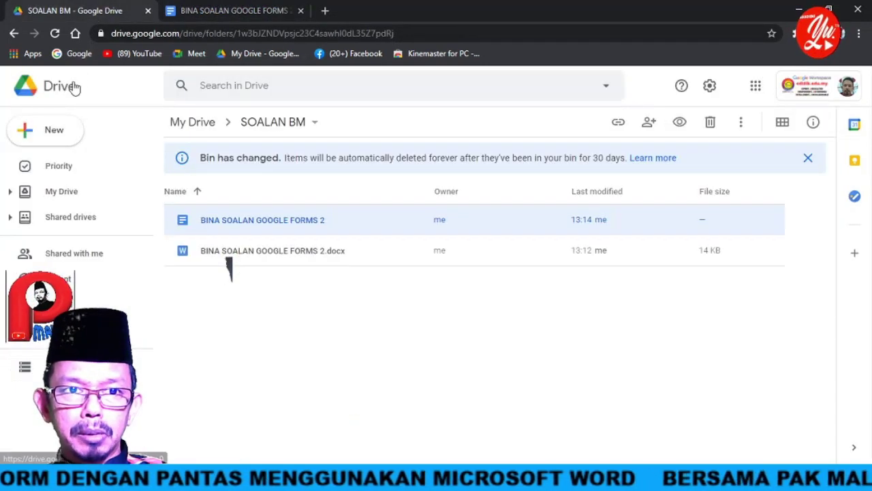
pyautogui.click(57, 134)
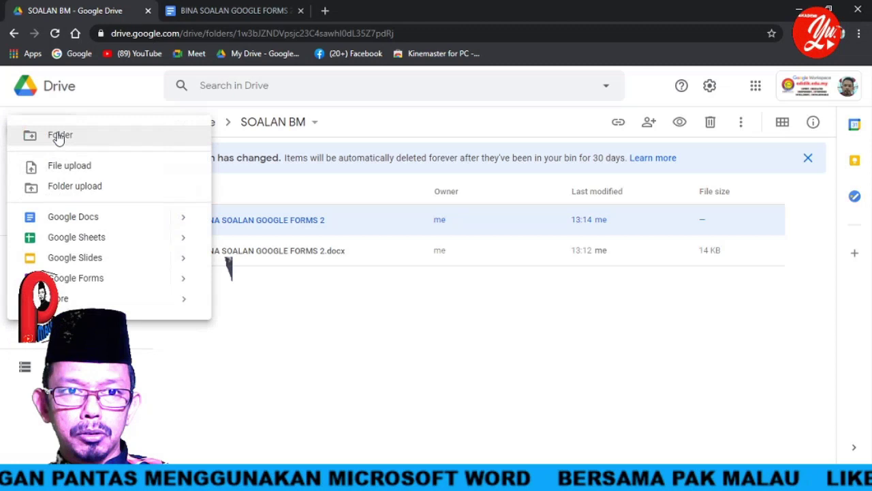
pyautogui.click(73, 278)
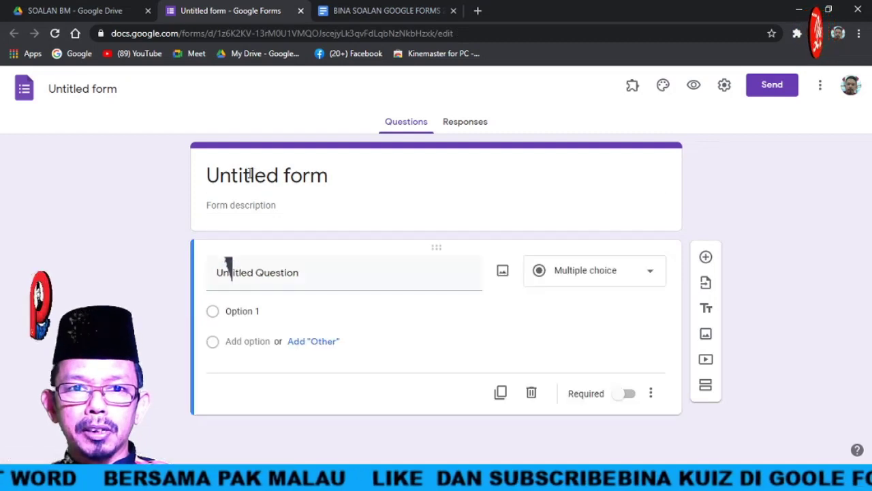
# - Title the form's first question NAMA, set it to Short answer and make it required
pyautogui.click(281, 279)
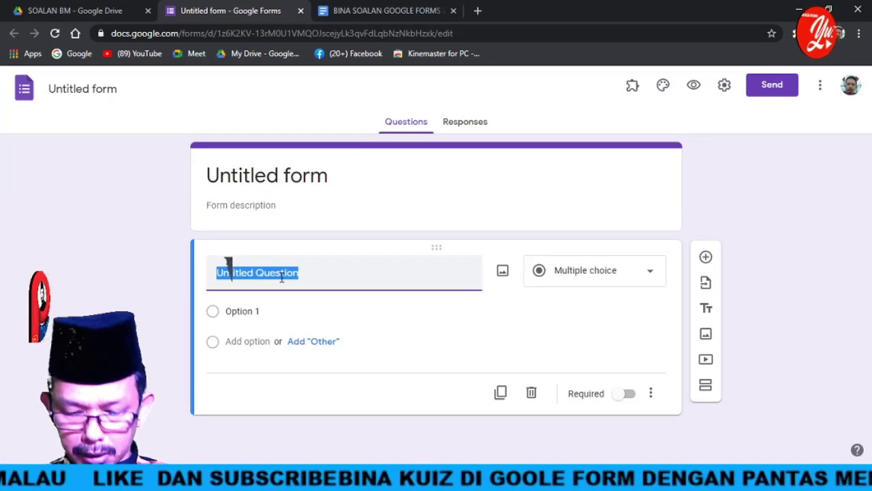
pyautogui.write('NAM')
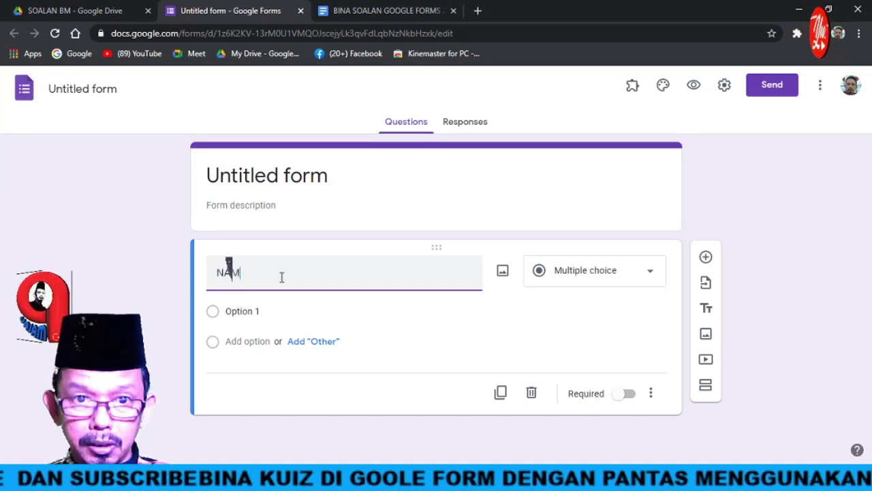
pyautogui.write('A')
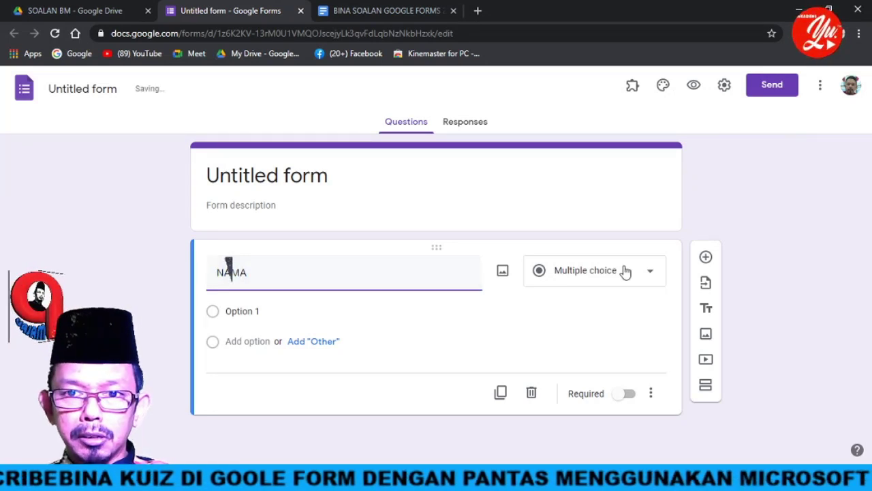
pyautogui.click(588, 272)
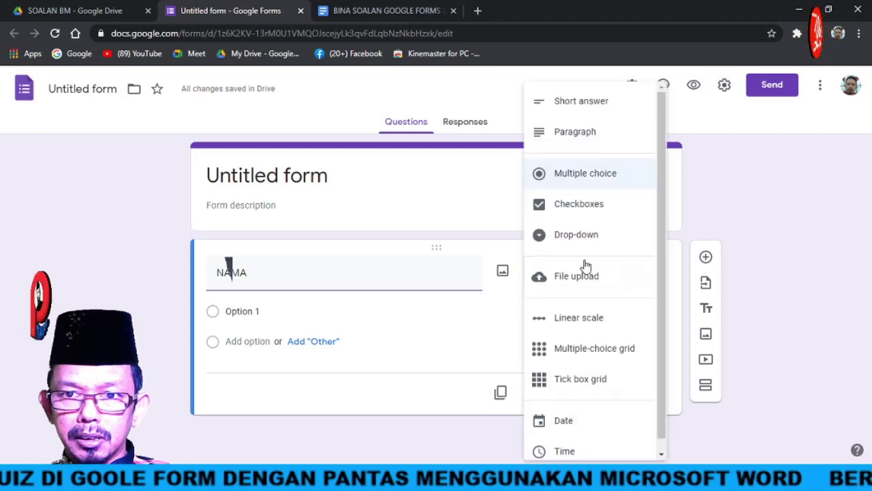
pyautogui.click(573, 109)
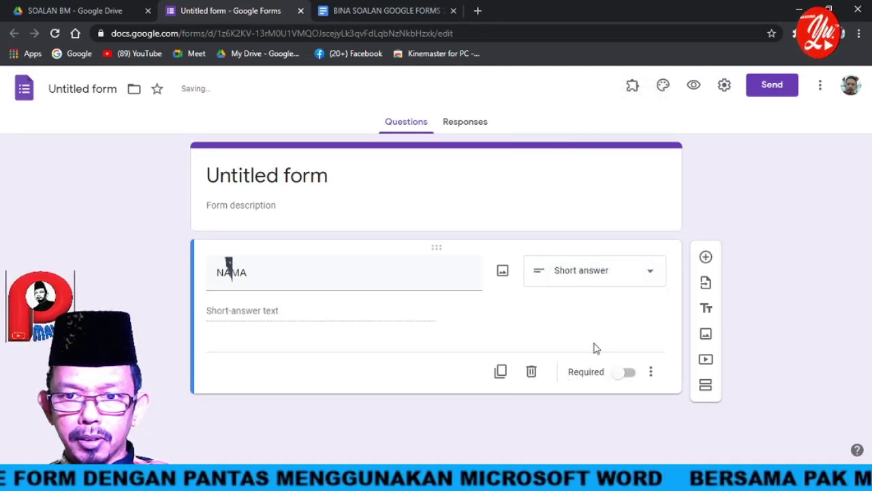
pyautogui.click(630, 373)
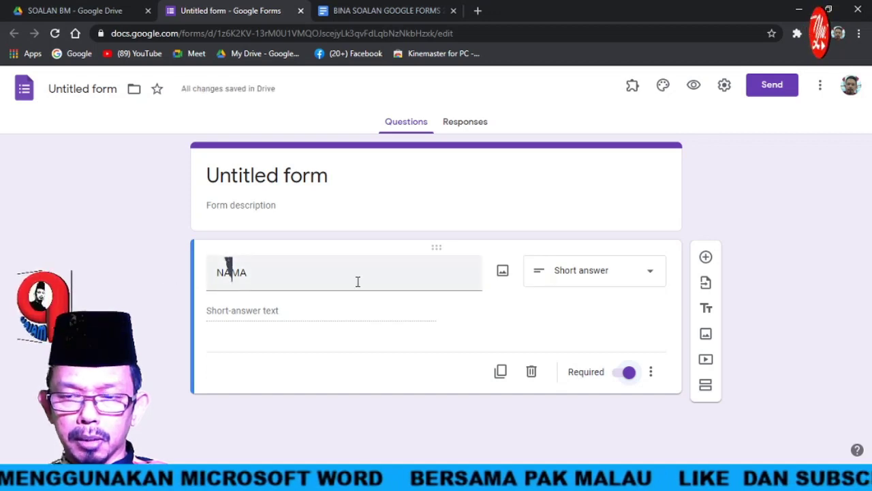
# - Add a second question titled KELAS, set it to Short answer and make it required
pyautogui.click(706, 259)
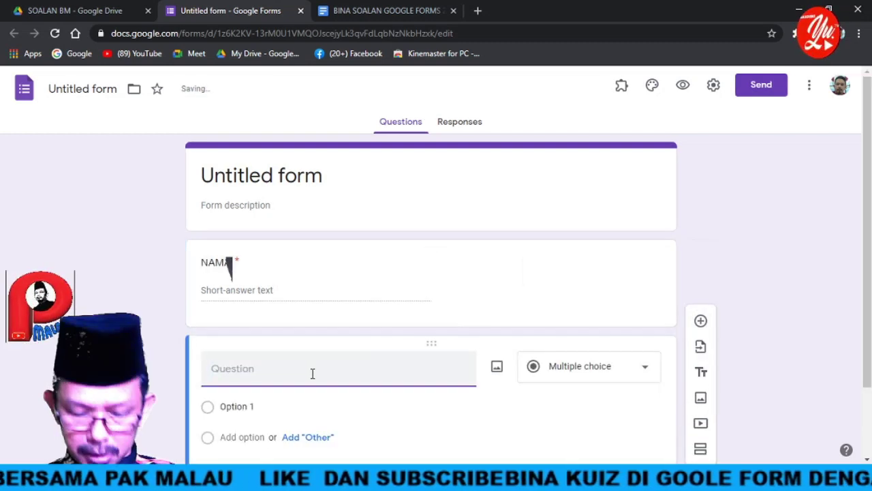
pyautogui.write('KELAS')
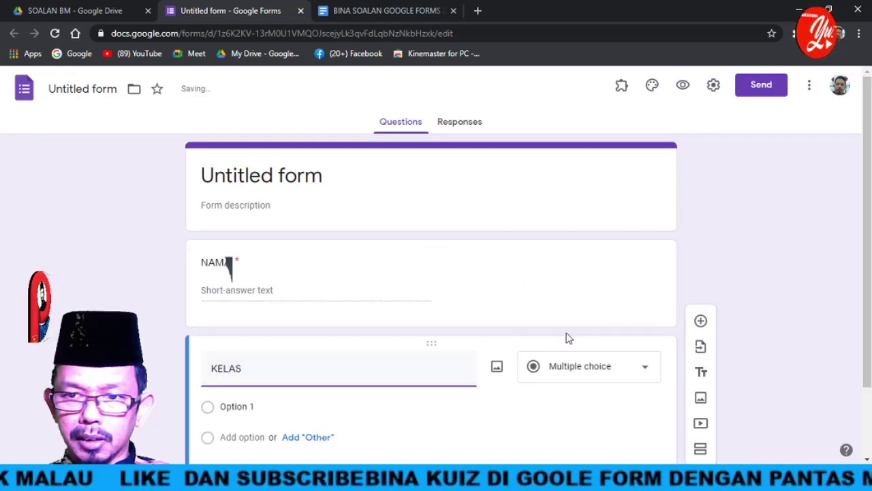
pyautogui.scroll(-1, 780, 322)
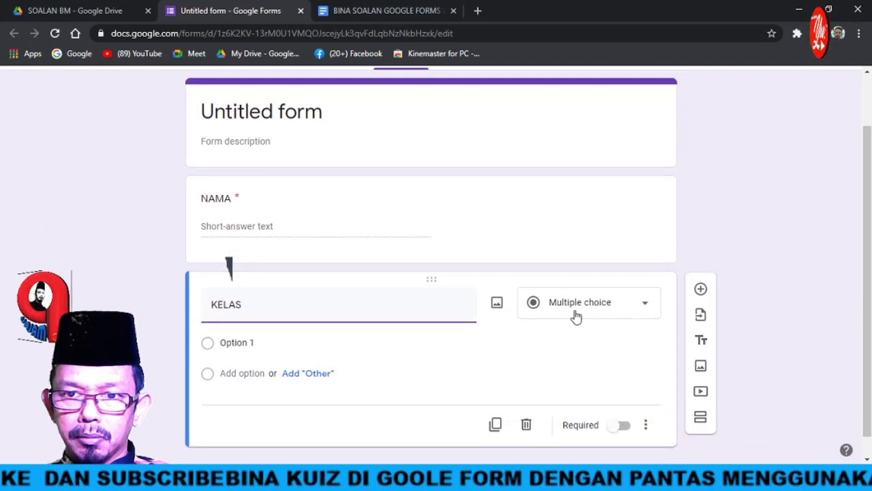
pyautogui.click(576, 311)
pyautogui.click(576, 106)
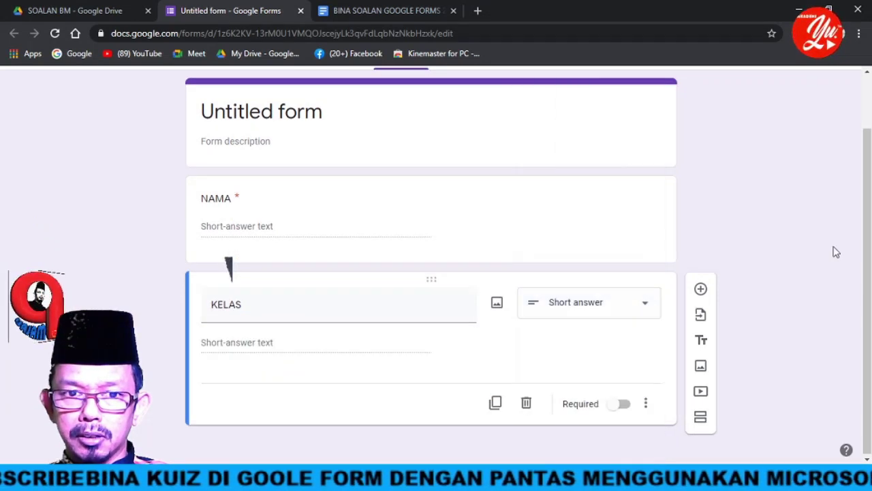
pyautogui.click(624, 404)
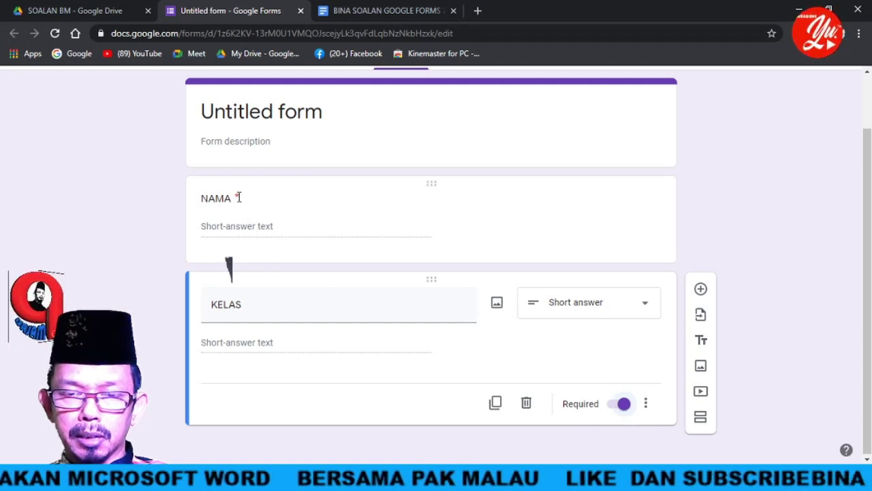
# - Check the form's list of installed add-ons, close it, and open the Google Workspace Marketplace for add-ons
pyautogui.scroll(2, 817, 320)
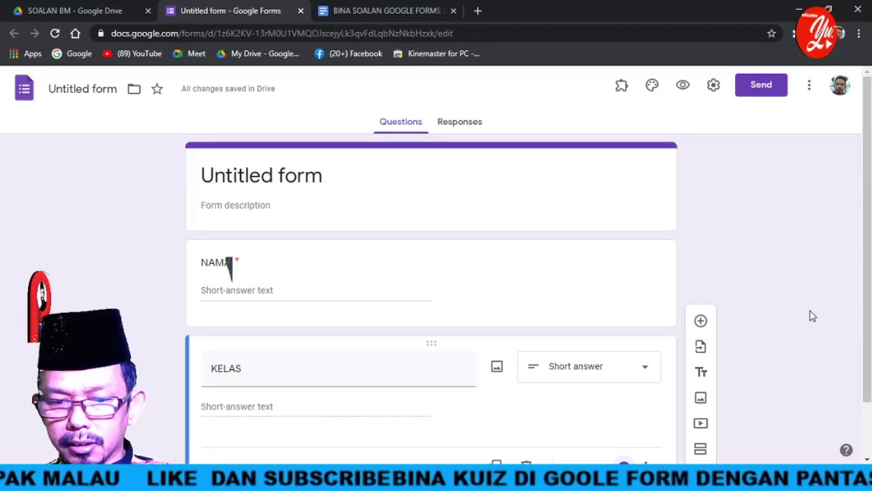
pyautogui.click(621, 89)
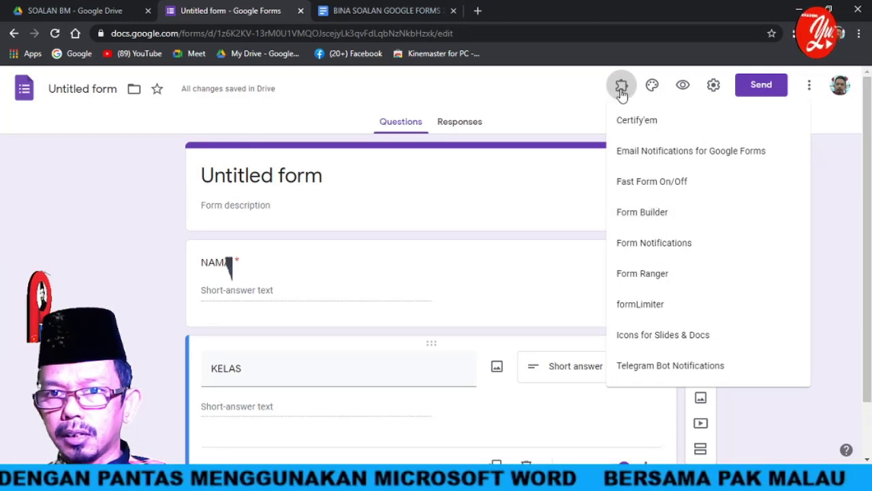
pyautogui.click(579, 91)
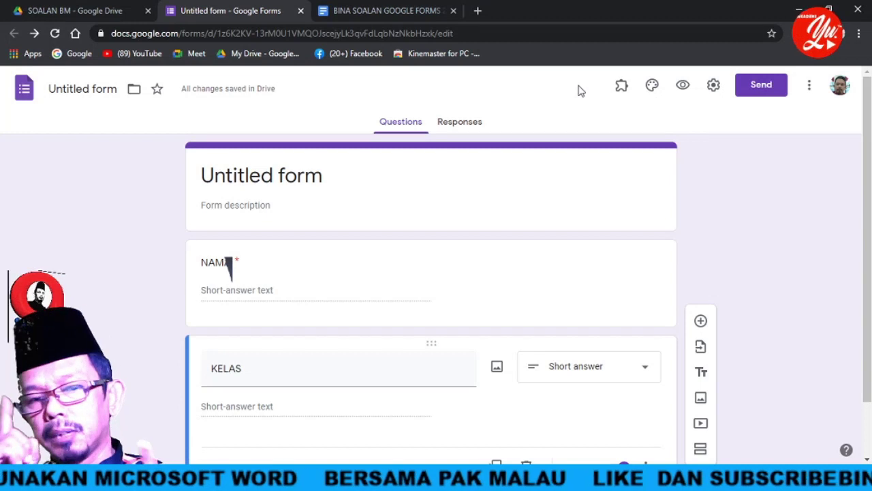
pyautogui.click(810, 89)
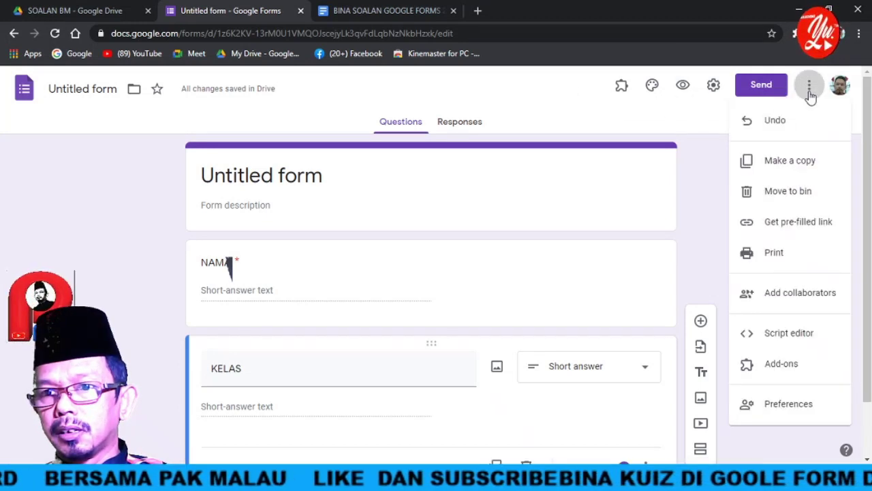
pyautogui.click(782, 365)
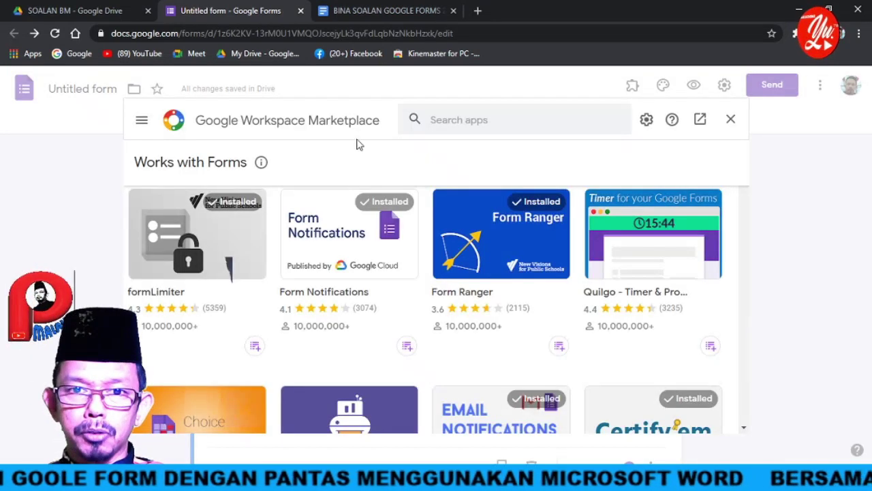
# - Search the Google Workspace Marketplace for Form Builder
pyautogui.click(472, 116)
pyautogui.write('FO')
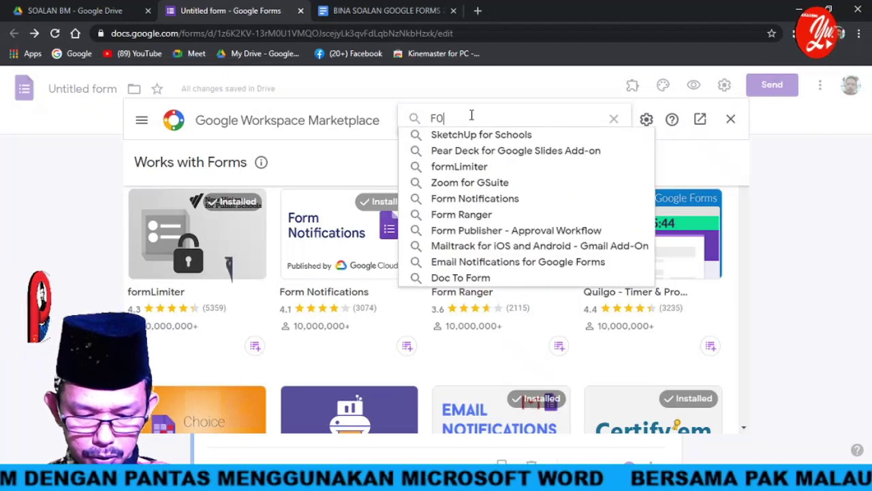
pyautogui.write('RM')
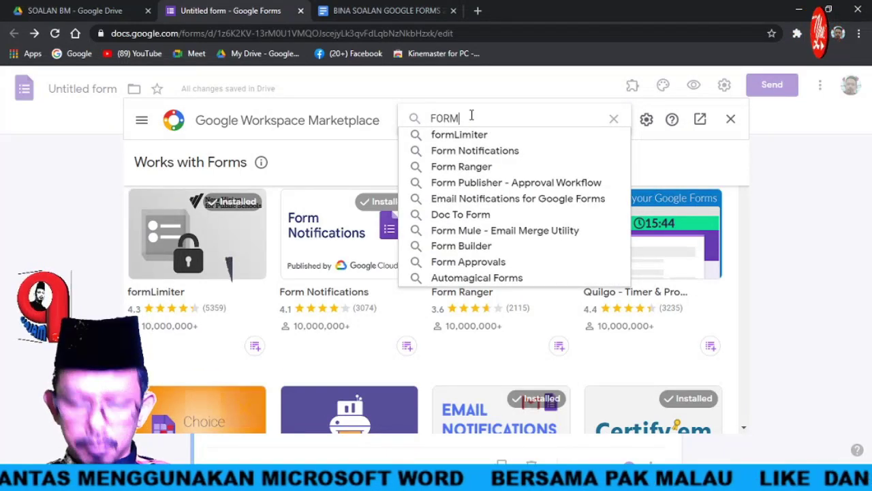
pyautogui.write(' BUIL')
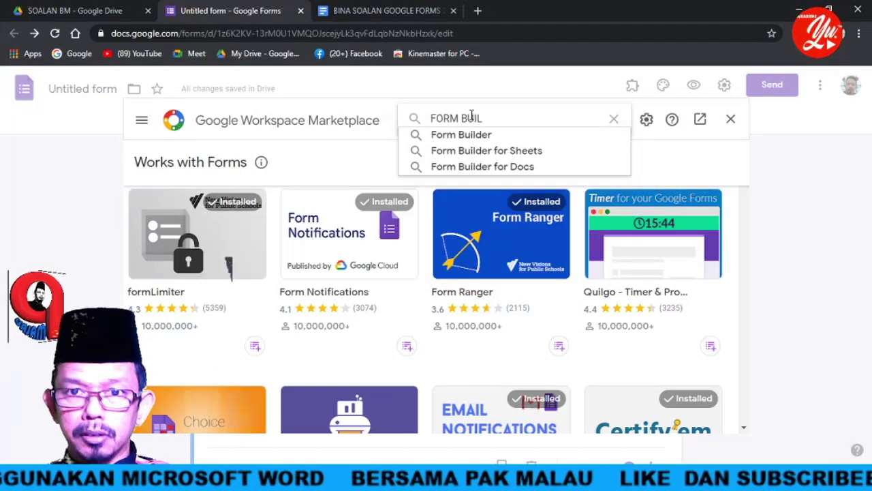
pyautogui.click(461, 138)
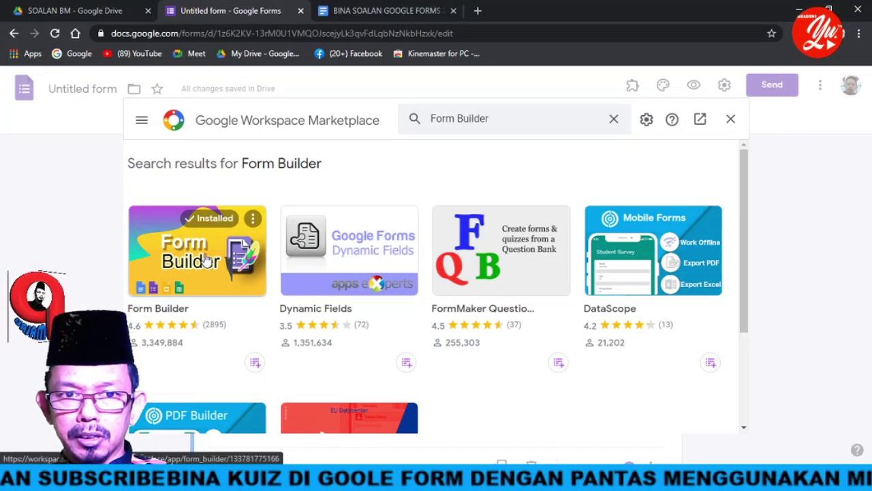
# - Review the Form Builder add-on's detail page, go back to the search results and close the Marketplace
pyautogui.click(206, 258)
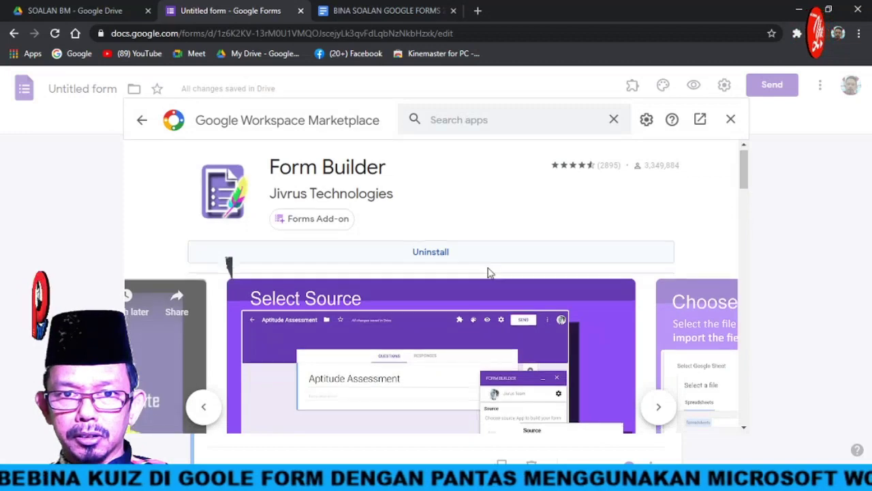
pyautogui.scroll(-3, 487, 272)
pyautogui.scroll(4, 477, 310)
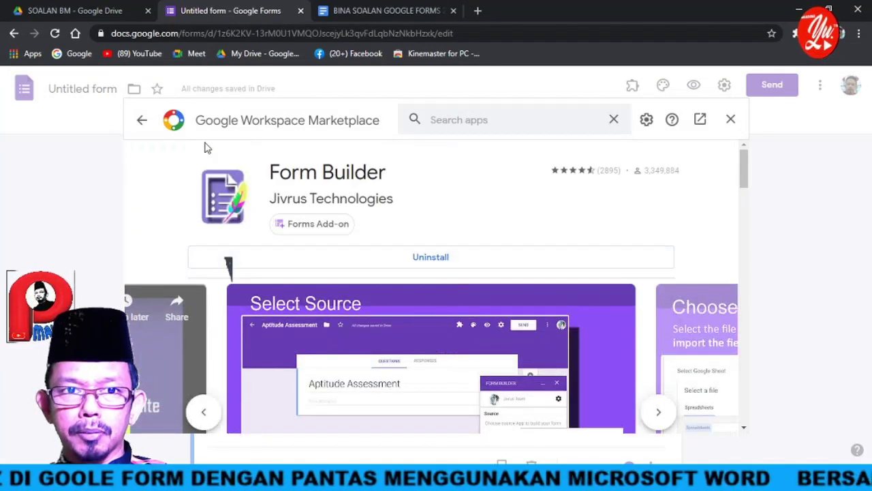
pyautogui.click(142, 120)
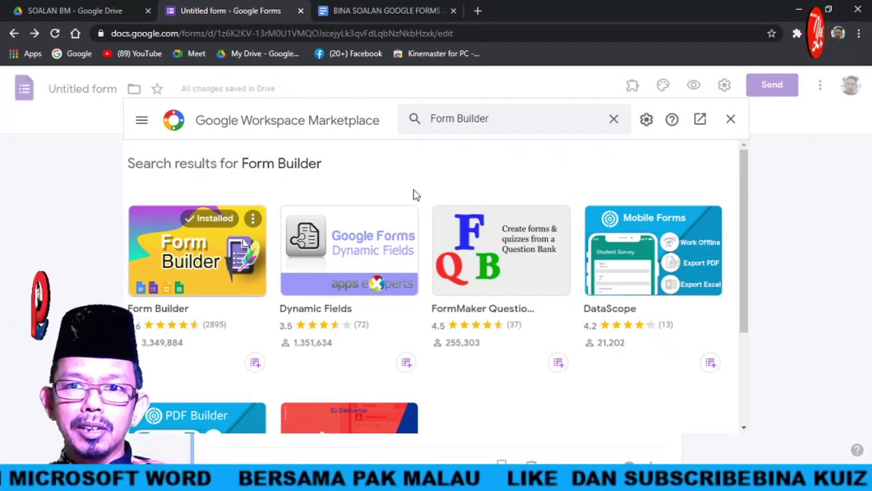
pyautogui.click(731, 122)
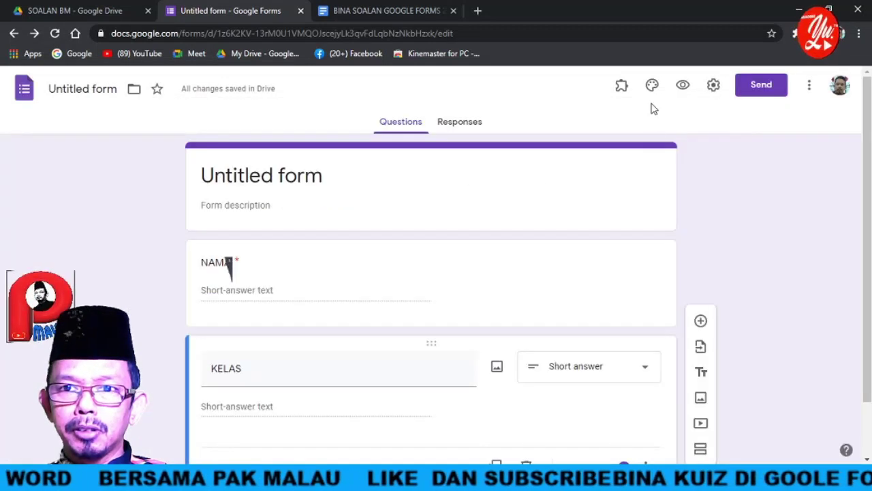
# - Reload the form and try to launch the Form Builder add-on, then close its dialog
pyautogui.click(621, 85)
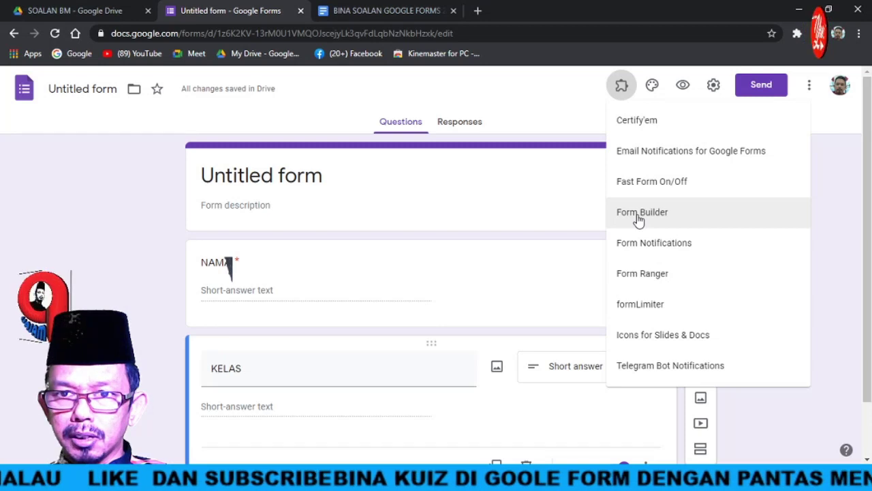
pyautogui.click(556, 120)
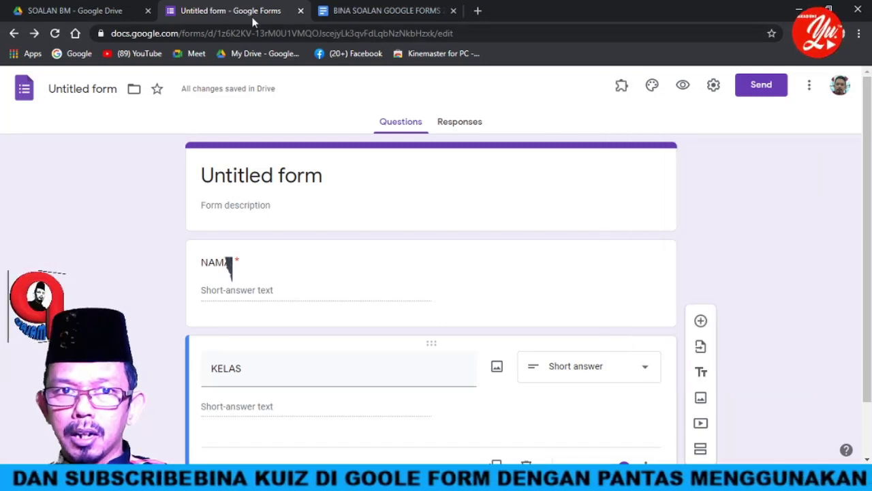
pyautogui.click(56, 34)
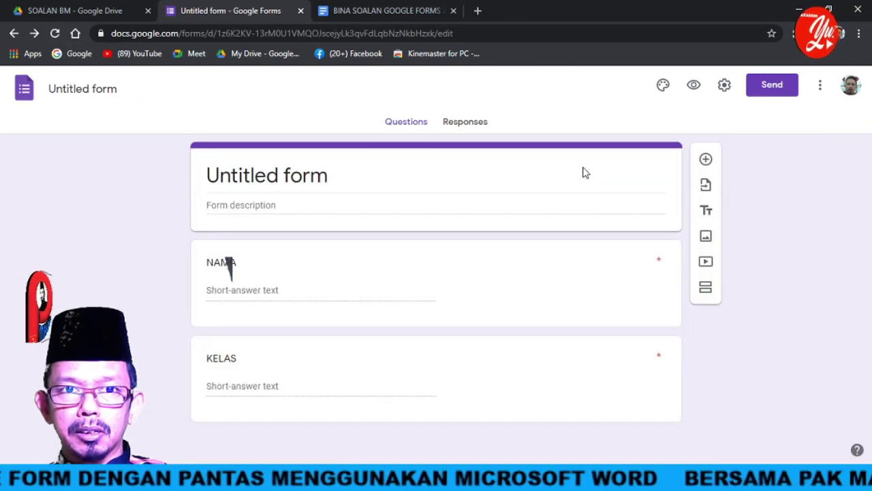
pyautogui.click(633, 88)
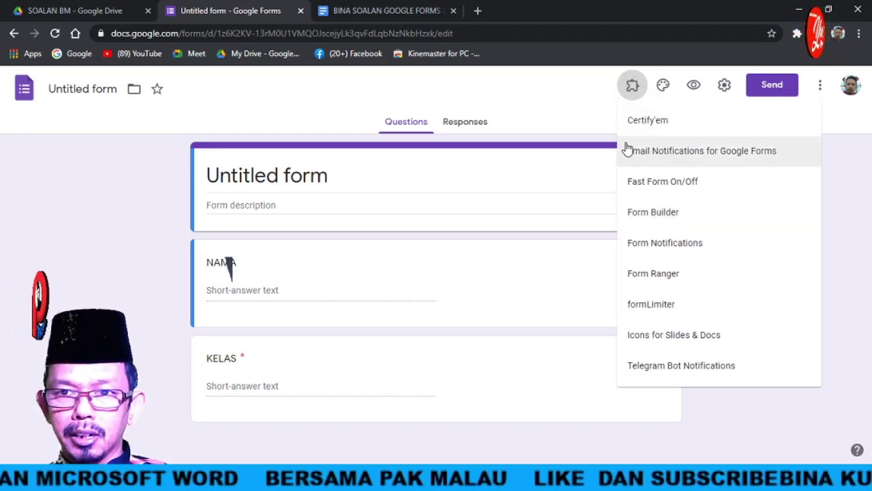
pyautogui.click(653, 213)
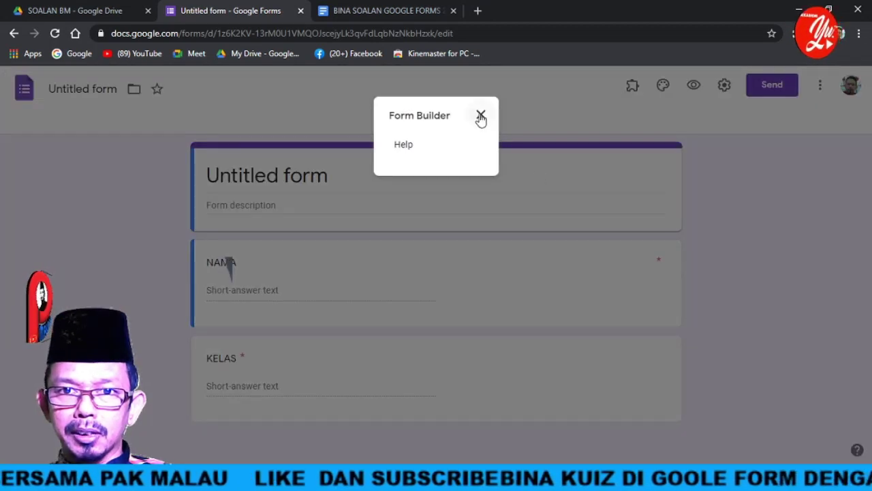
pyautogui.click(480, 115)
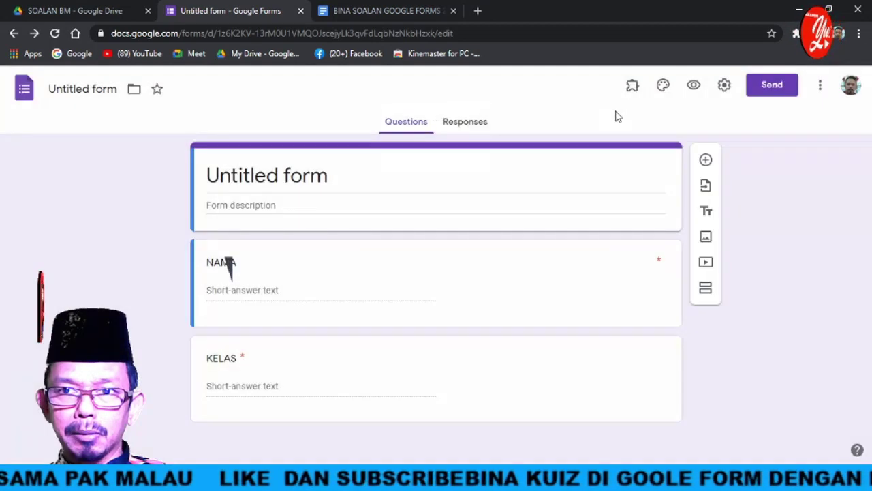
# - Reload the form again and start the Form Builder add-on
pyautogui.click(56, 35)
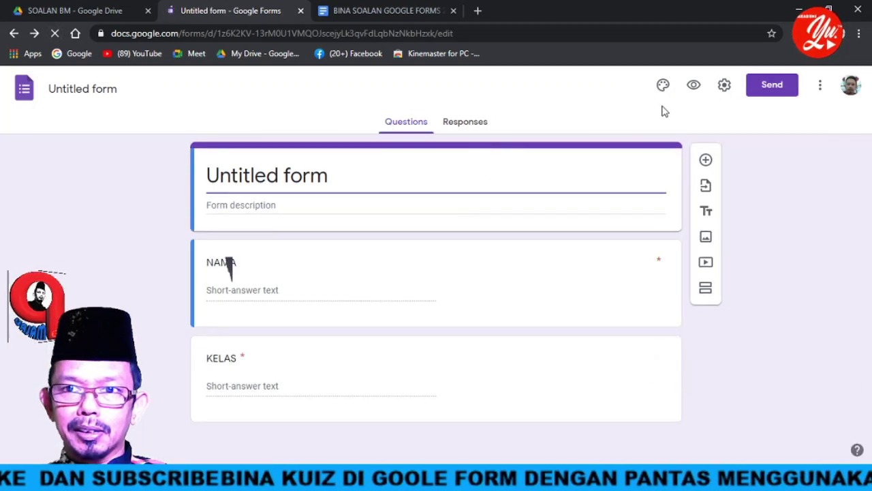
pyautogui.click(632, 92)
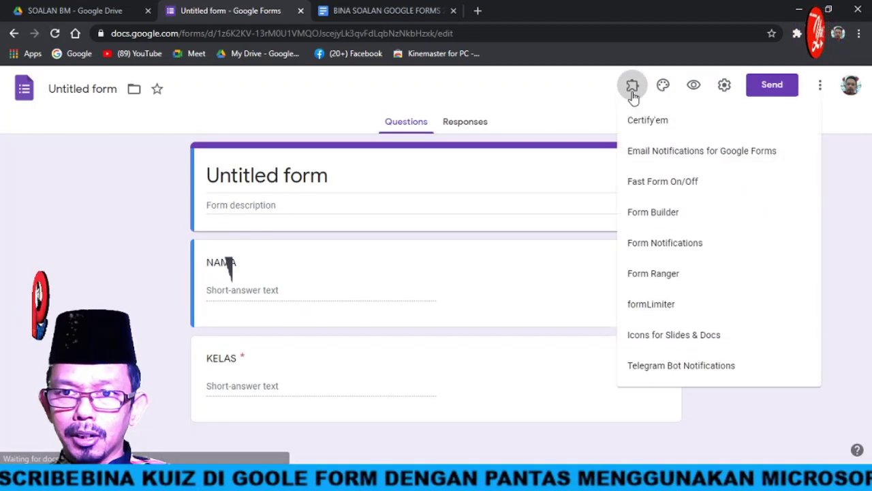
pyautogui.click(659, 212)
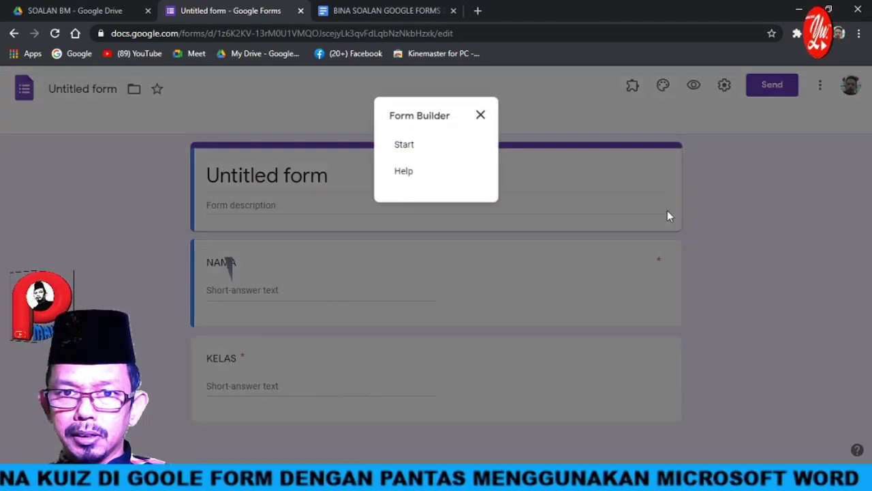
pyautogui.click(405, 146)
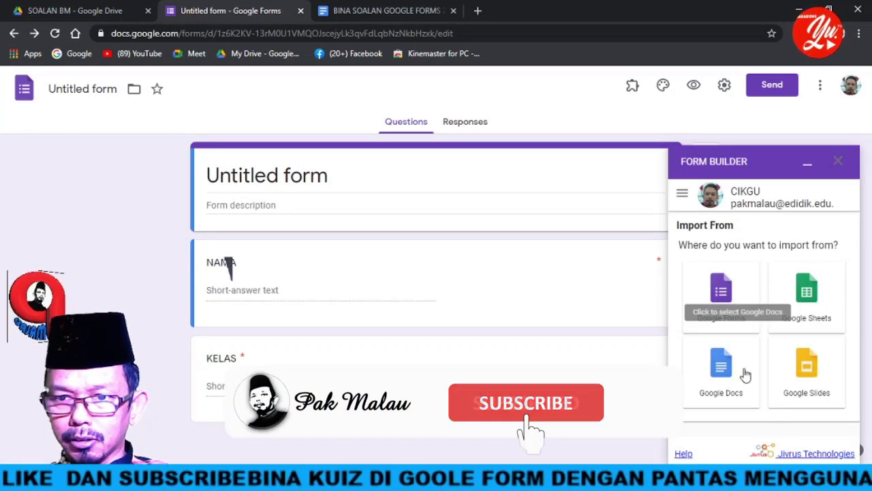
# - Choose the Google Docs file BINA SOALAN GOOGLE FORMS 2 as the import source in Form Builder
pyautogui.click(719, 371)
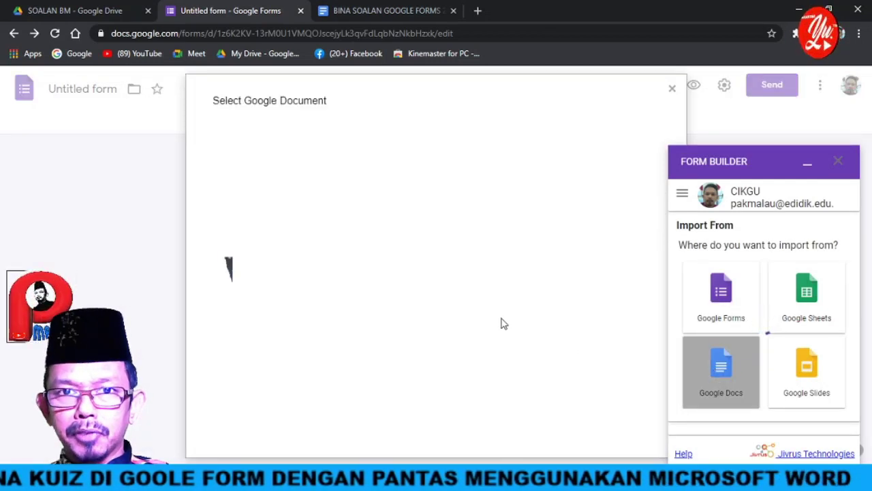
pyautogui.click(382, 13)
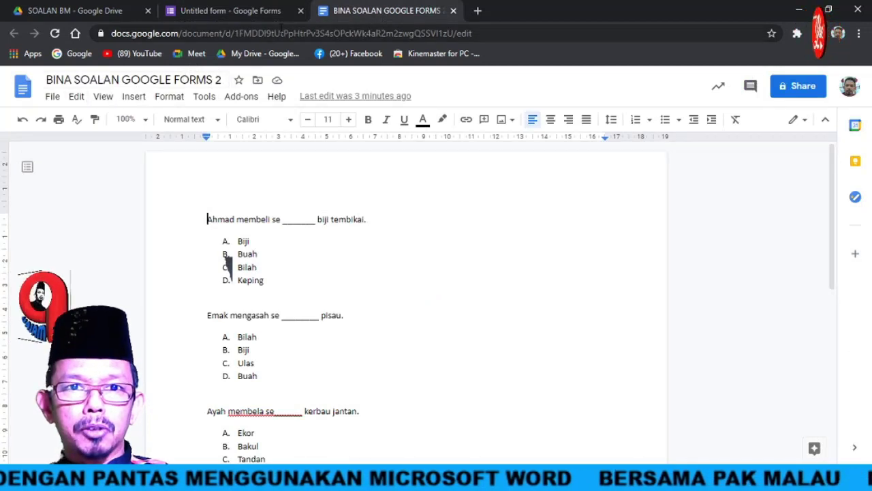
pyautogui.click(203, 16)
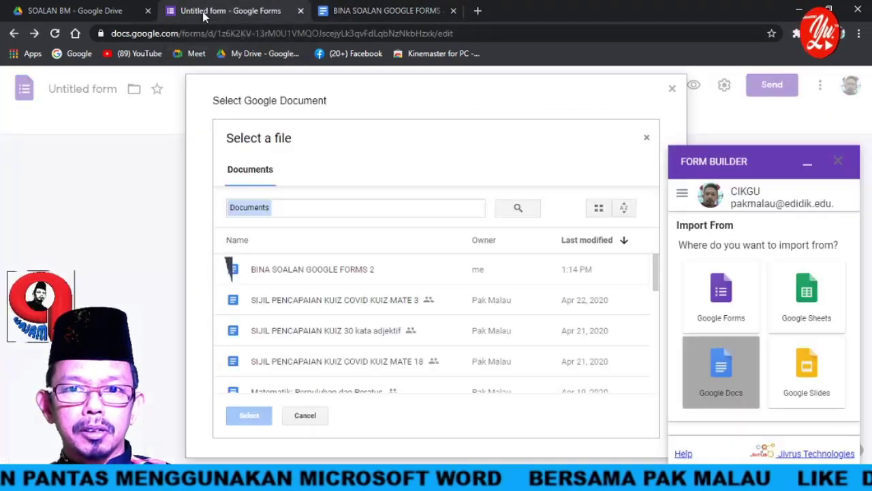
pyautogui.click(315, 271)
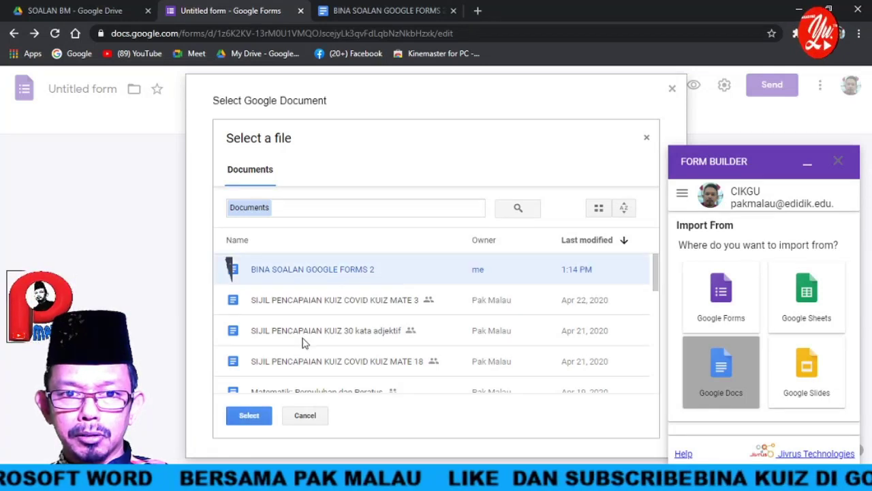
pyautogui.click(249, 415)
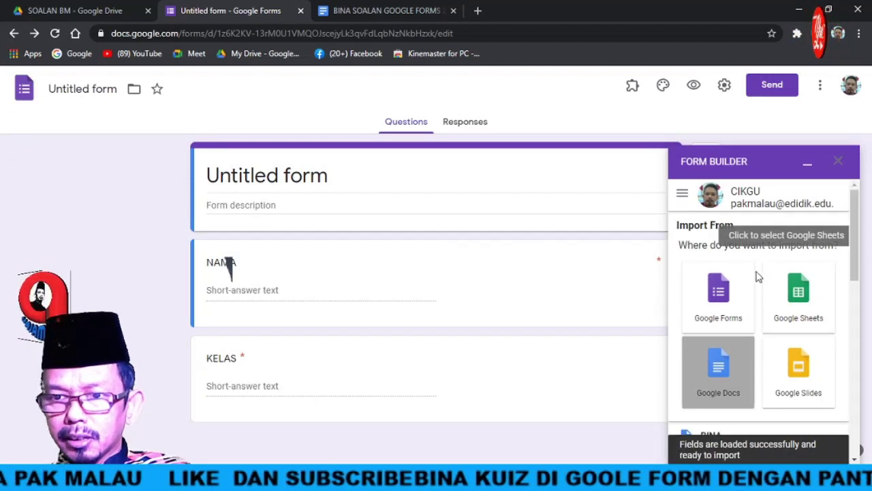
# - Mark all the selected questions as Required in Form Builder's advanced features
pyautogui.scroll(-4, 753, 281)
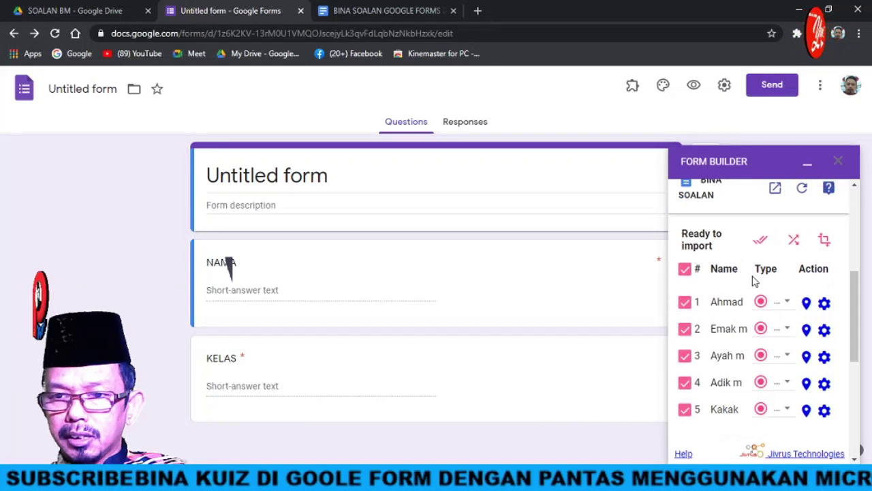
pyautogui.scroll(-1, 753, 282)
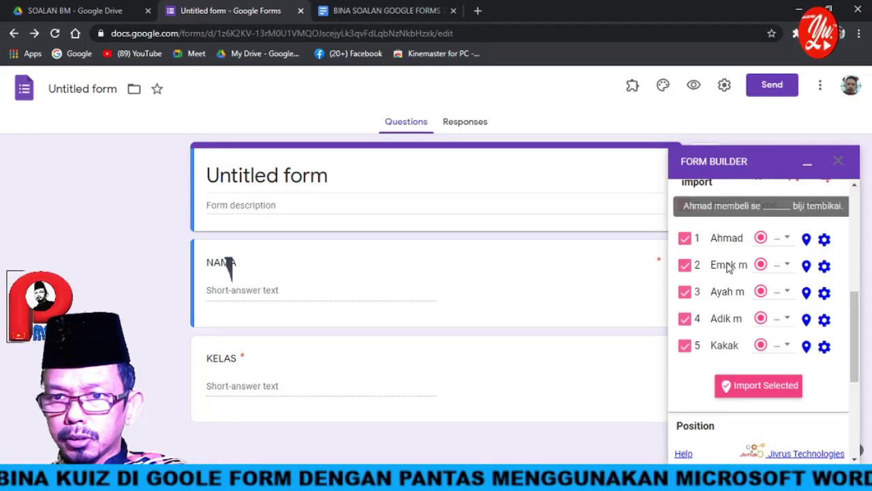
pyautogui.scroll(-4, 739, 335)
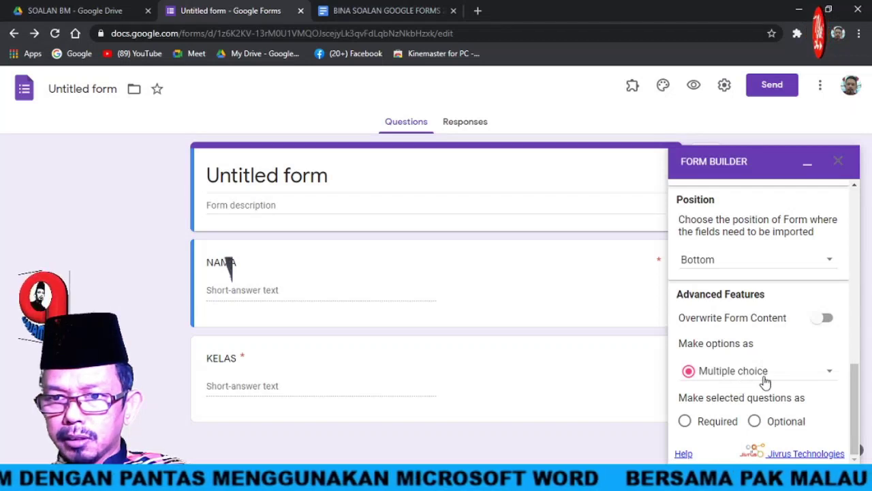
pyautogui.click(684, 421)
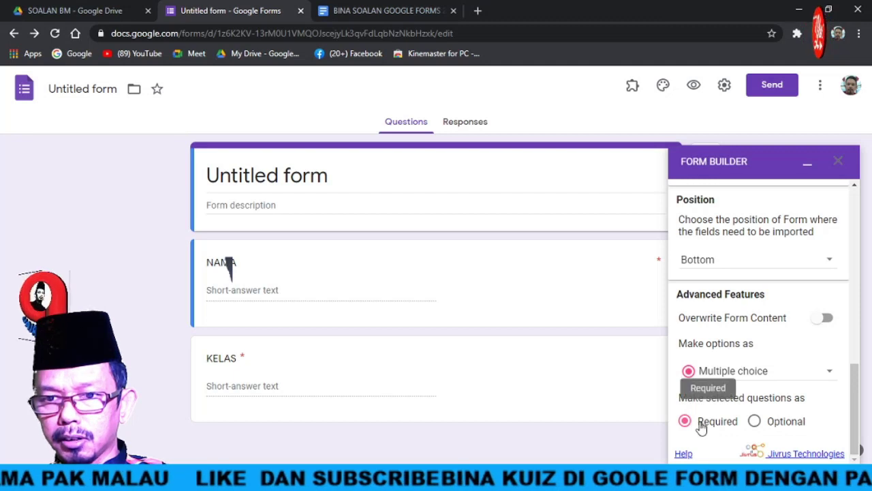
# - Import the five selected multiple-choice questions into the form and close Form Builder
pyautogui.scroll(2, 792, 386)
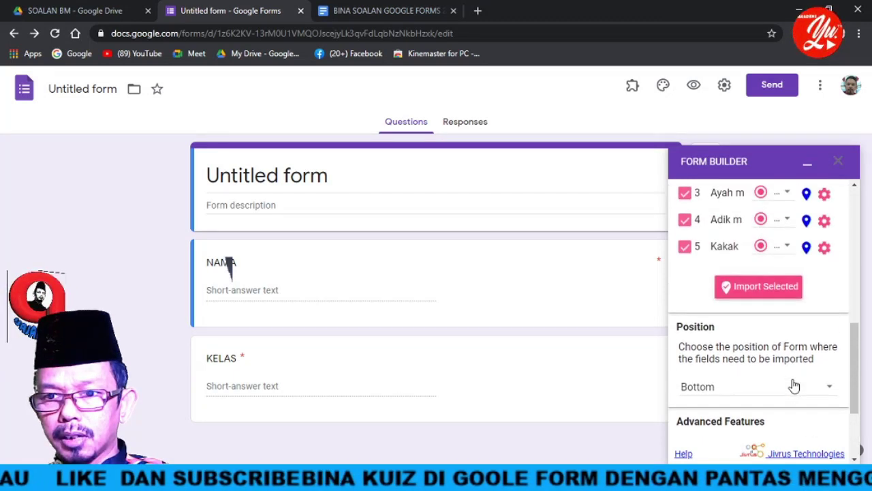
pyautogui.scroll(-2, 792, 386)
pyautogui.scroll(1, 790, 385)
pyautogui.scroll(2, 791, 385)
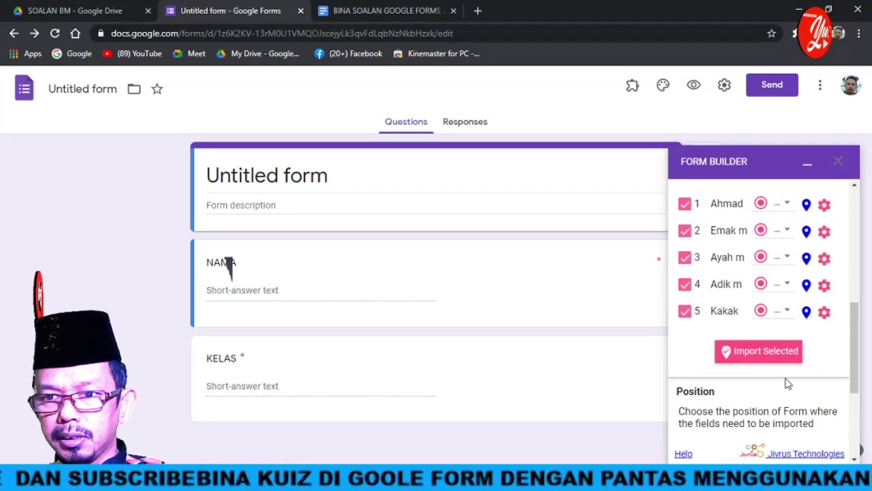
pyautogui.click(750, 362)
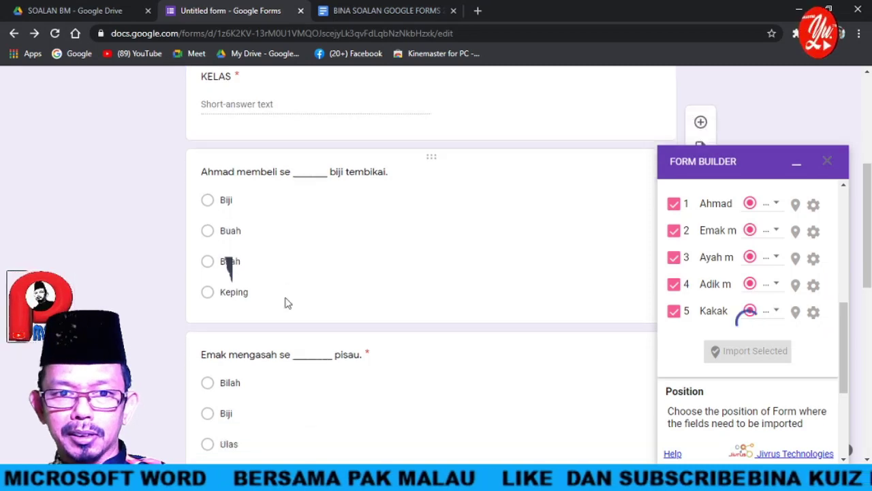
pyautogui.scroll(-3, 287, 286)
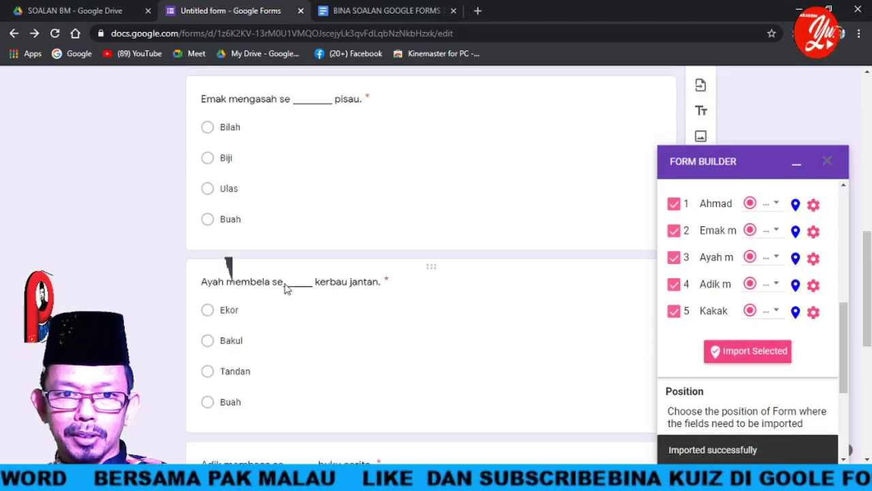
pyautogui.click(828, 162)
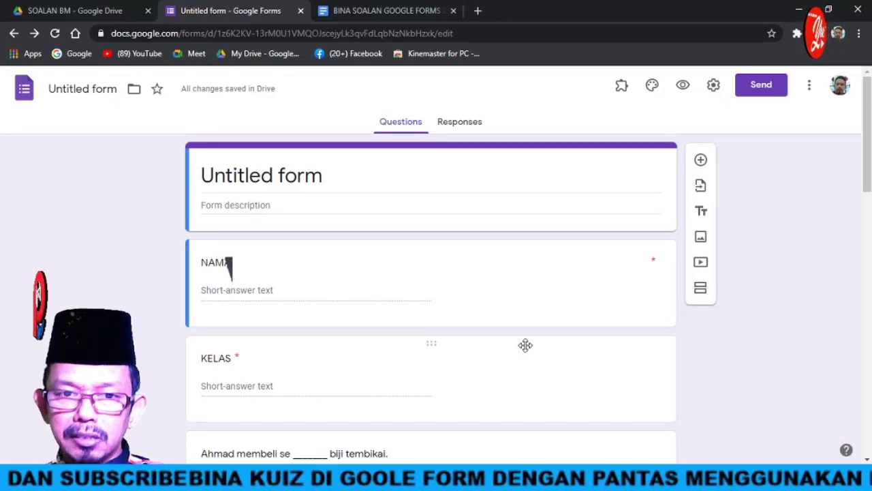
# - Look over the imported questions and turn on Make this a quiz in the form's settings
pyautogui.scroll(-20, 526, 345)
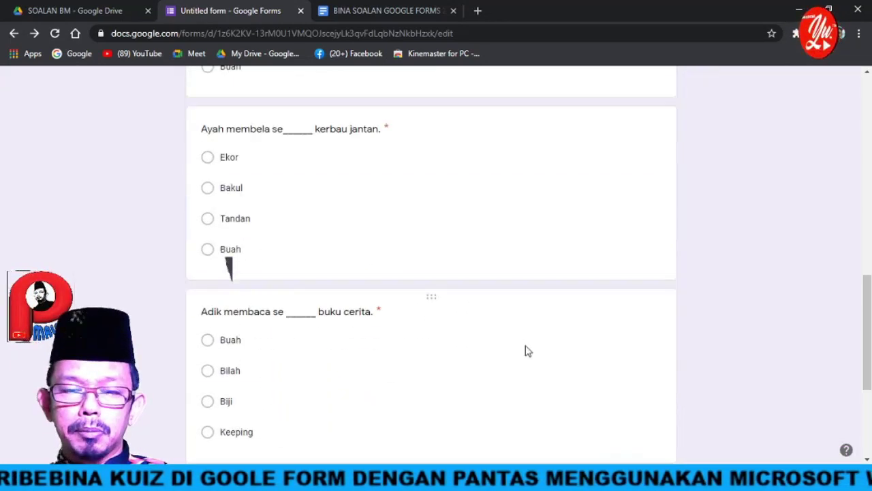
pyautogui.scroll(15, 525, 351)
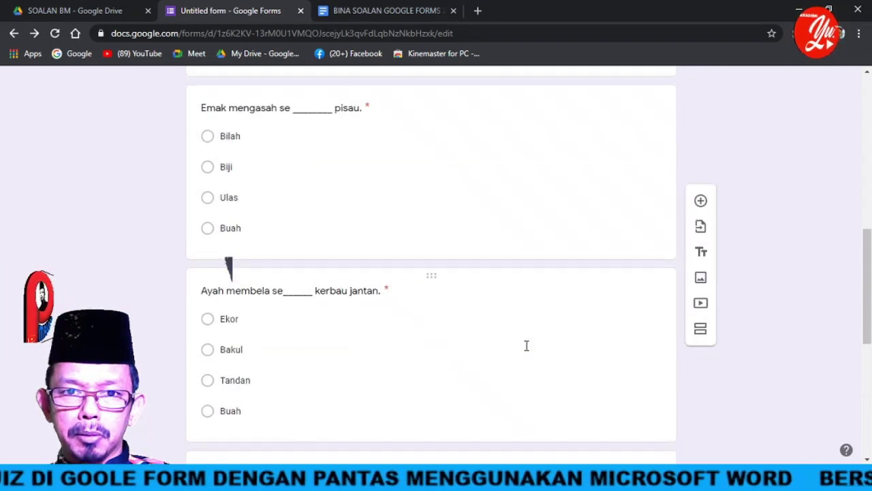
pyautogui.scroll(3, 525, 347)
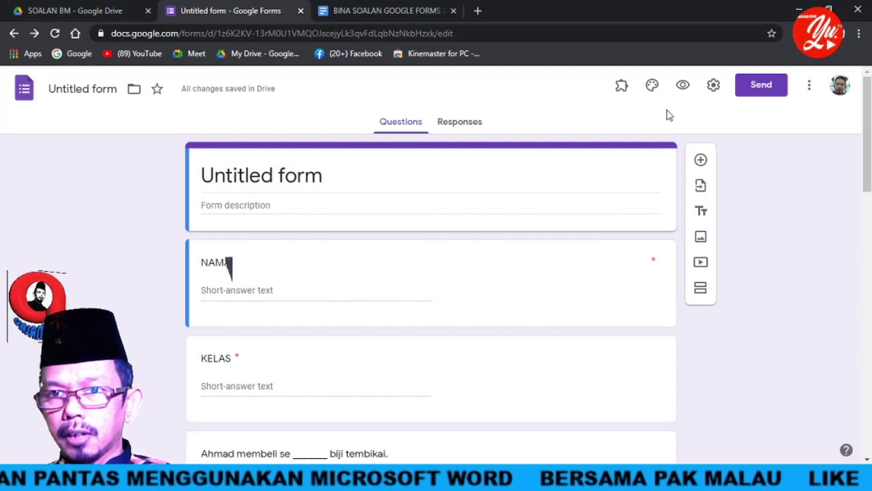
pyautogui.click(714, 87)
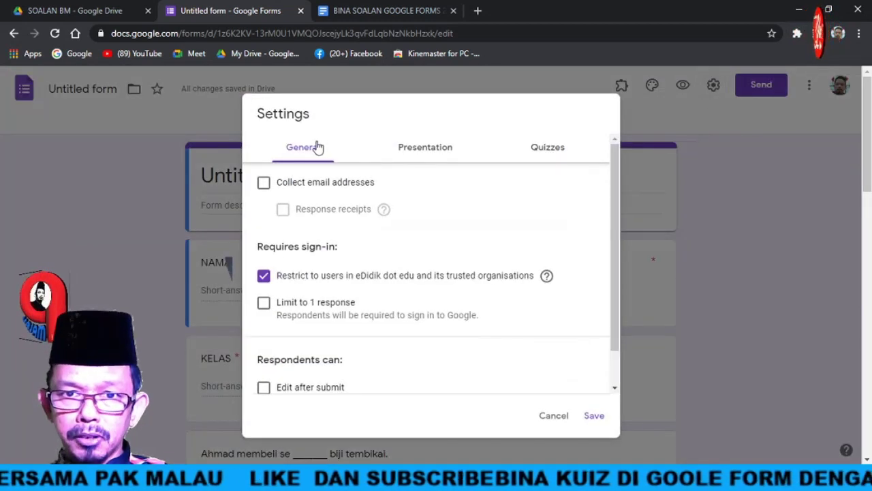
pyautogui.click(430, 150)
pyautogui.click(555, 152)
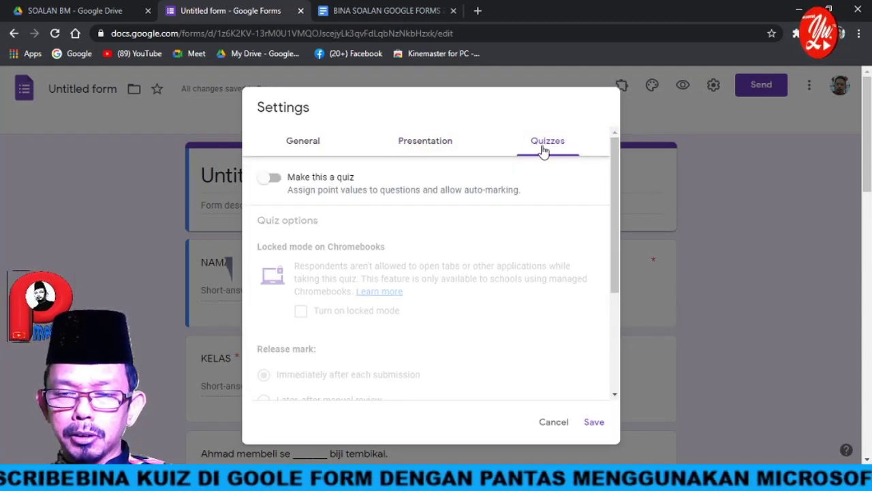
pyautogui.click(271, 179)
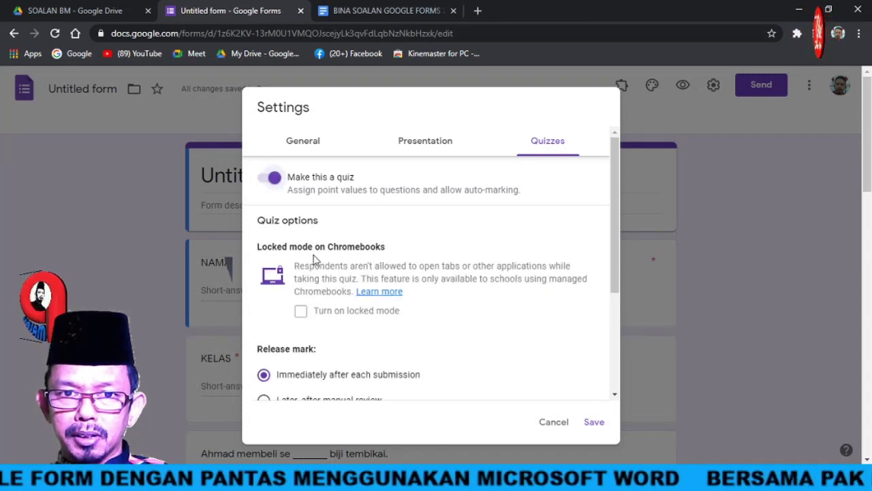
# - Hide correct answers and missed questions from respondents in the quiz options
pyautogui.scroll(-3, 314, 259)
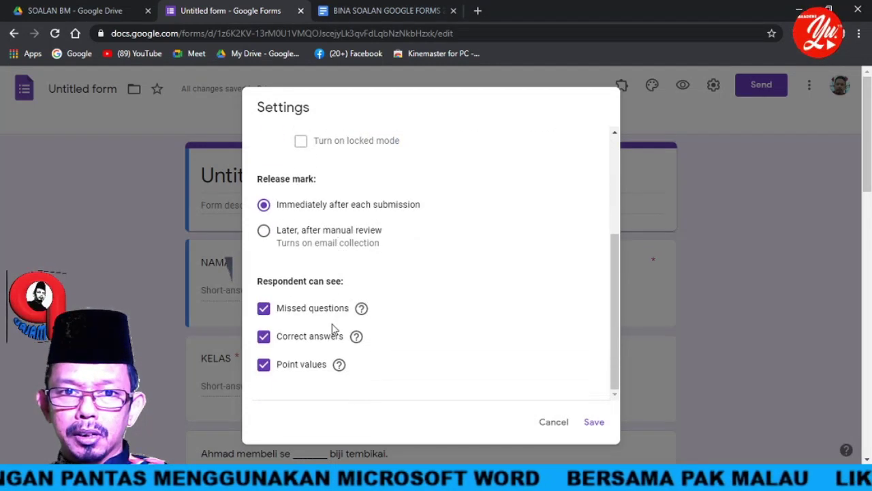
pyautogui.click(263, 338)
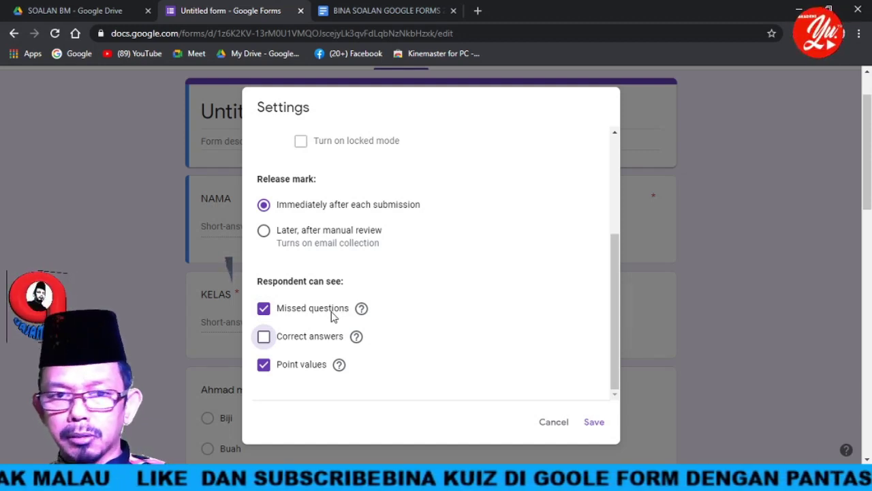
pyautogui.click(264, 312)
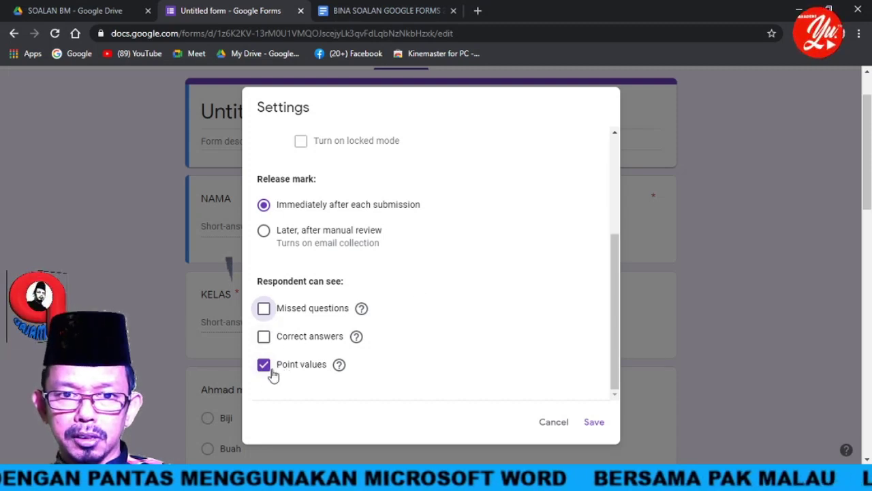
# - Set the form's confirmation message to "TERIMA KASIH KERANA MENJAWAB" in the presentation settings
pyautogui.scroll(3, 480, 308)
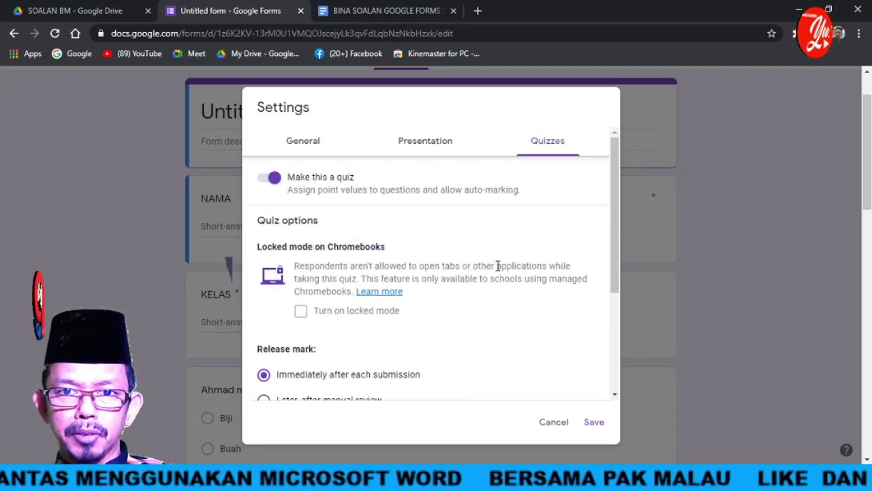
pyautogui.click(426, 145)
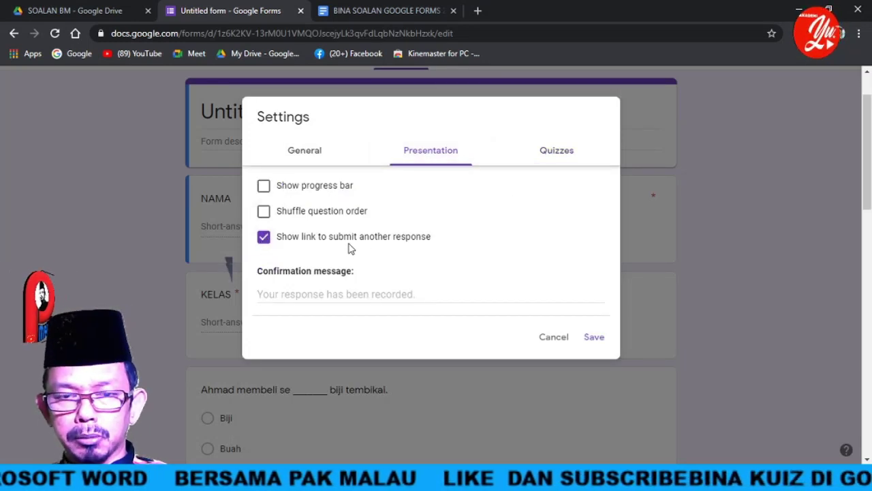
pyautogui.click(367, 294)
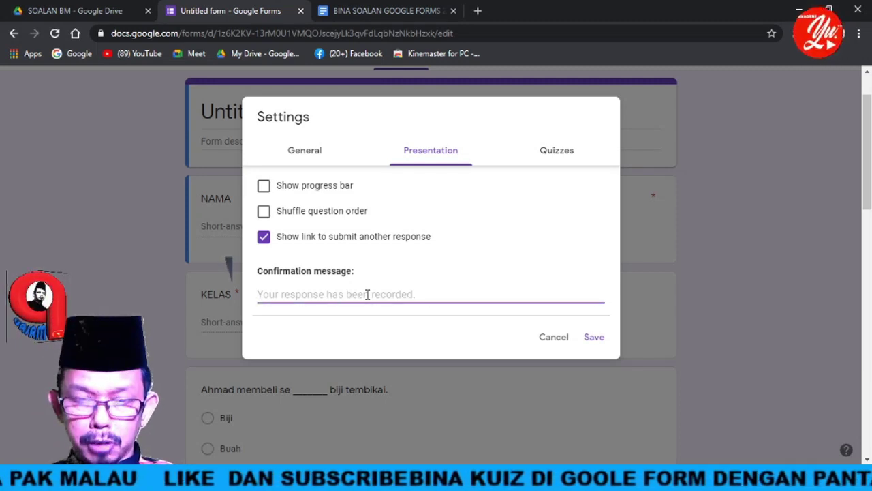
pyautogui.write('TERIMA KASIH KERANA MENJAWAB')
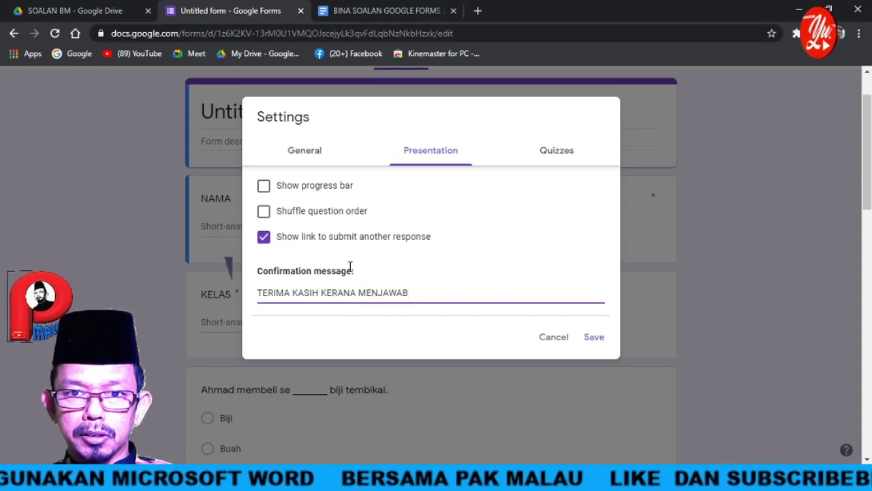
# - Remove the restriction to eDidik dot edu users, leave Limit to 1 response off, and save the form settings
pyautogui.click(305, 153)
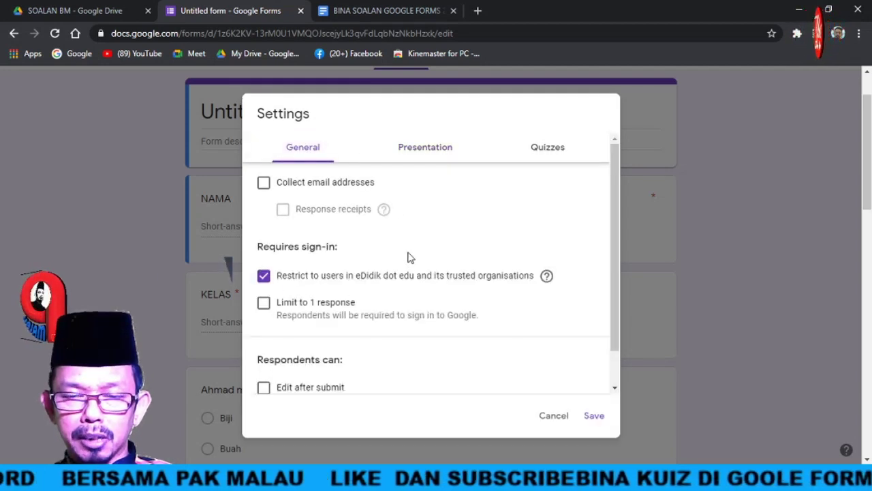
pyautogui.click(264, 276)
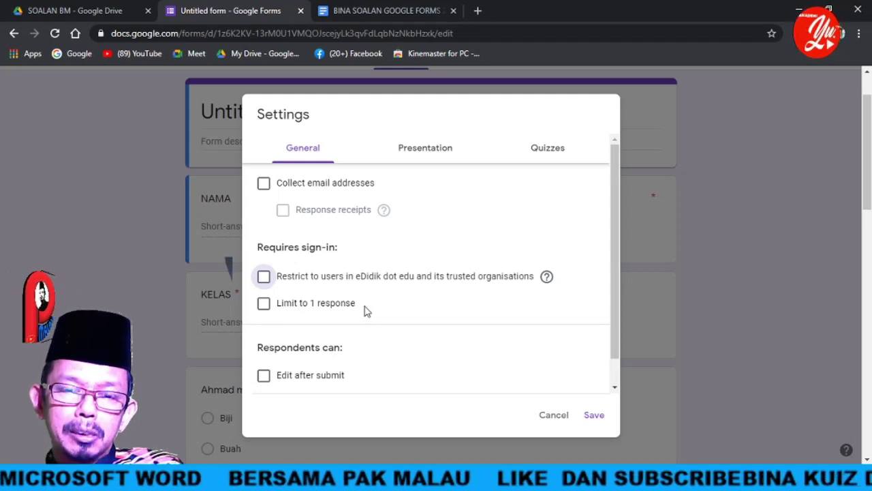
pyautogui.click(263, 302)
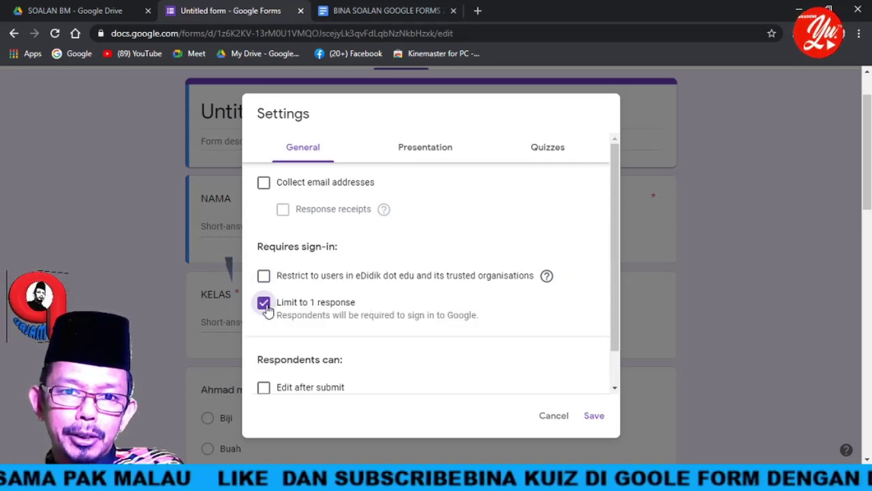
pyautogui.click(264, 303)
pyautogui.scroll(-3, 420, 304)
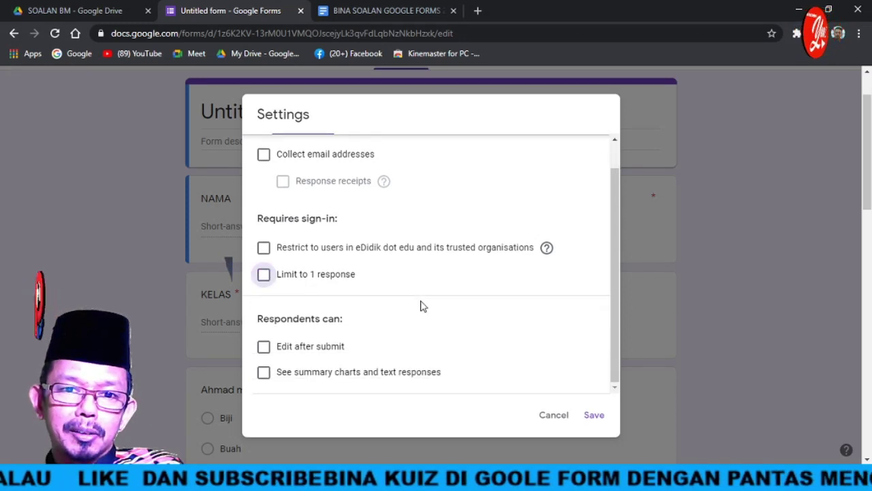
pyautogui.scroll(3, 416, 305)
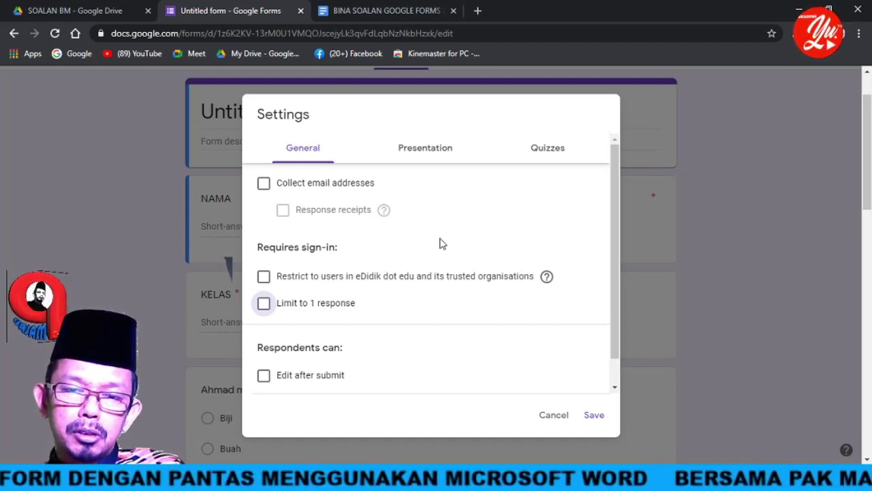
pyautogui.click(264, 276)
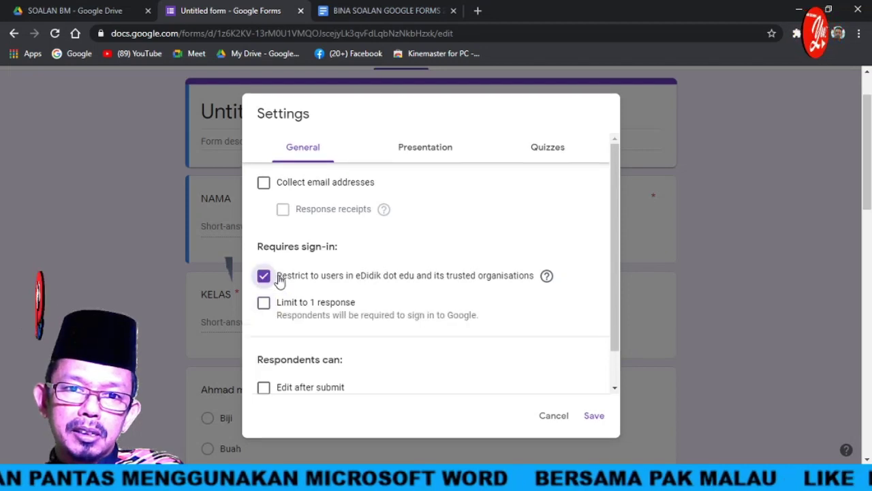
pyautogui.click(264, 276)
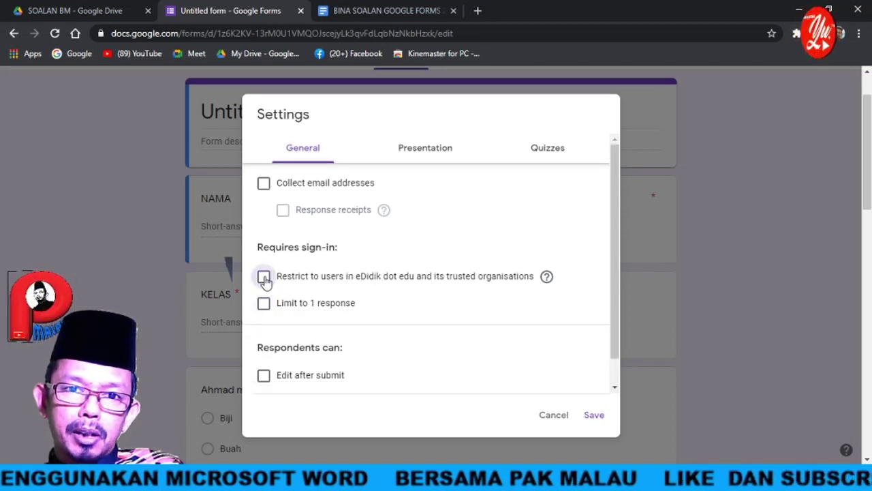
pyautogui.scroll(-3, 427, 231)
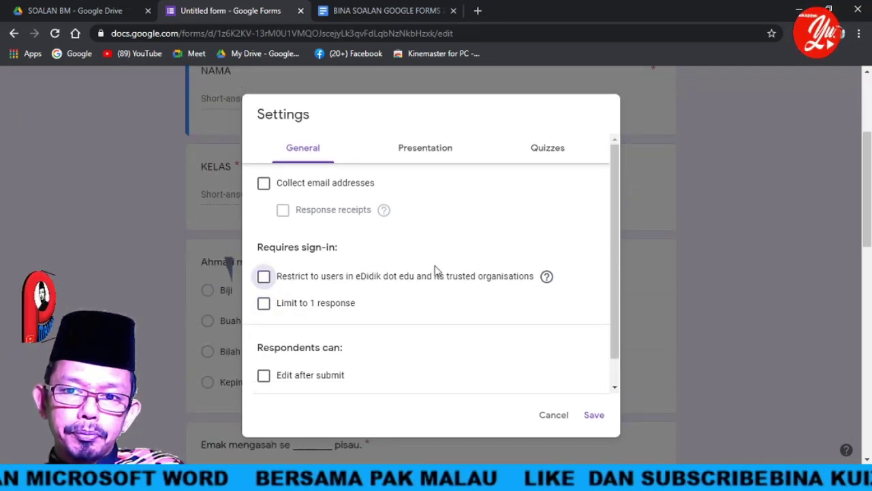
pyautogui.click(594, 415)
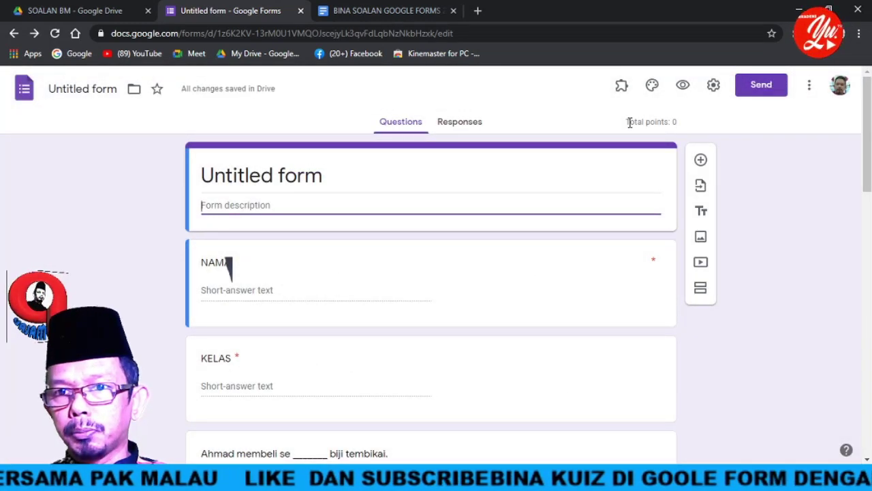
# - Examine the form's total points and look over the NAMA, KELAS and imported multiple-choice questions
pyautogui.moveTo(627, 122); pyautogui.dragTo(681, 133)
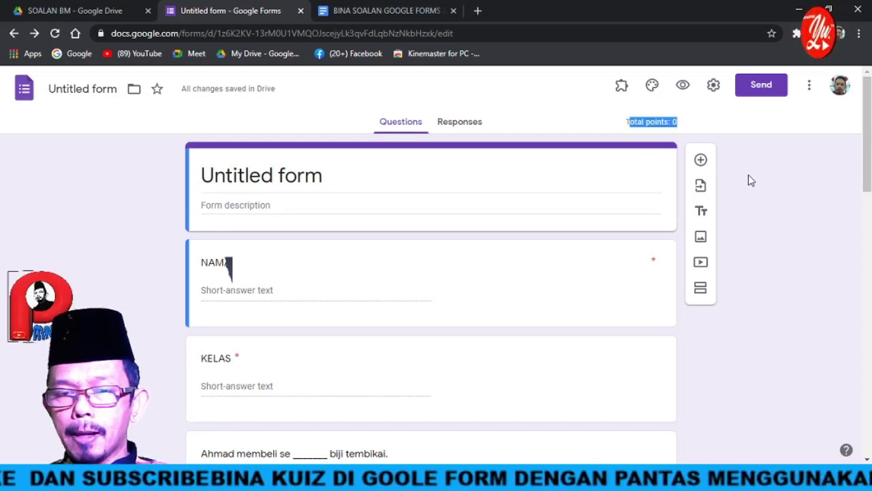
pyautogui.click(748, 191)
pyautogui.scroll(-3, 752, 198)
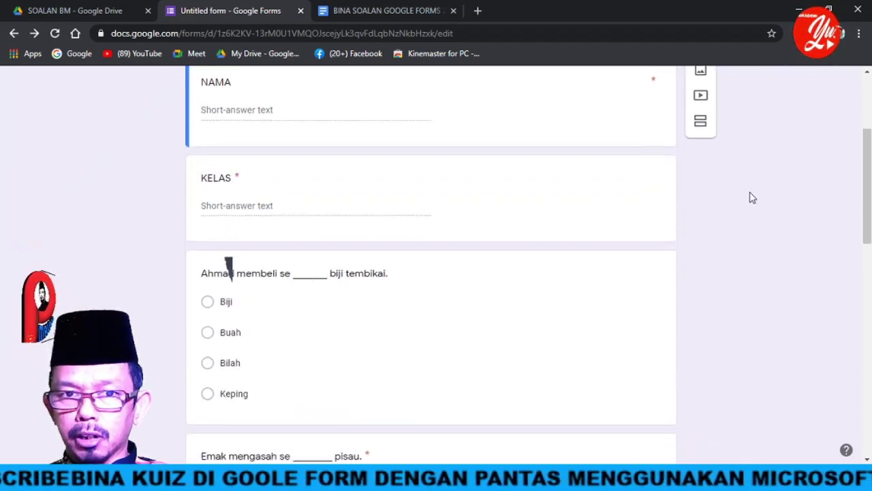
pyautogui.scroll(-1, 438, 261)
pyautogui.scroll(4, 553, 243)
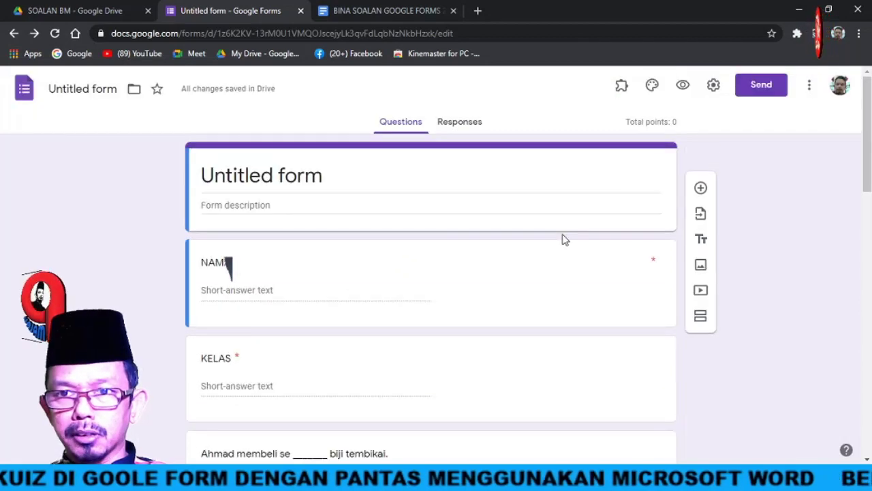
pyautogui.scroll(-3, 556, 244)
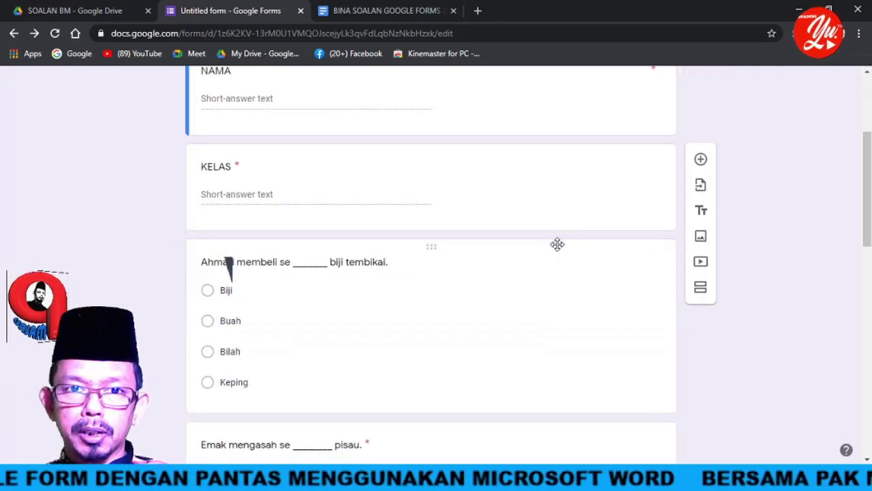
pyautogui.scroll(3, 553, 244)
pyautogui.scroll(-5, 554, 245)
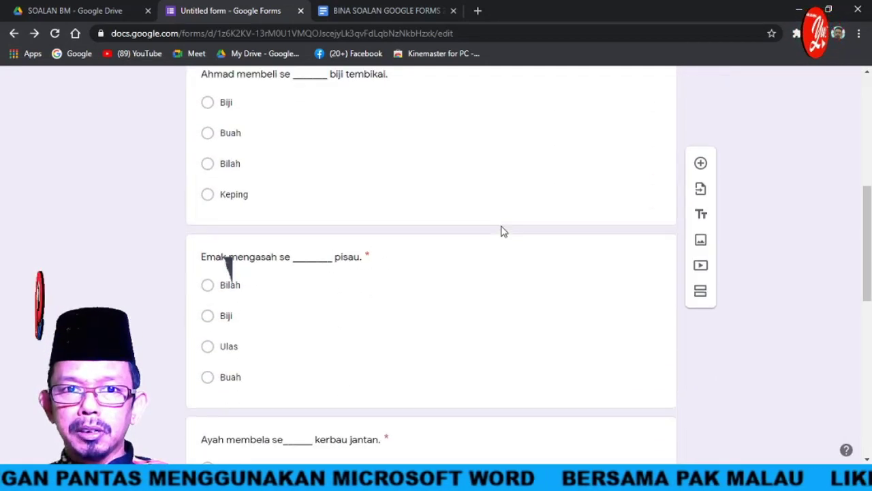
pyautogui.scroll(1, 502, 232)
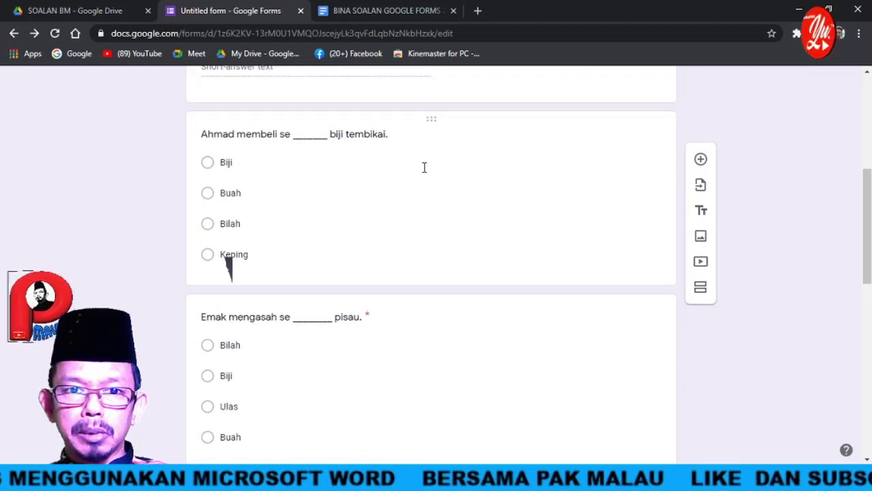
pyautogui.scroll(1, 416, 161)
# - Open the "Ahmad membeli se ___ biji tembikai." question for editing and look over its answer options, answer key and Required setting
pyautogui.click(447, 219)
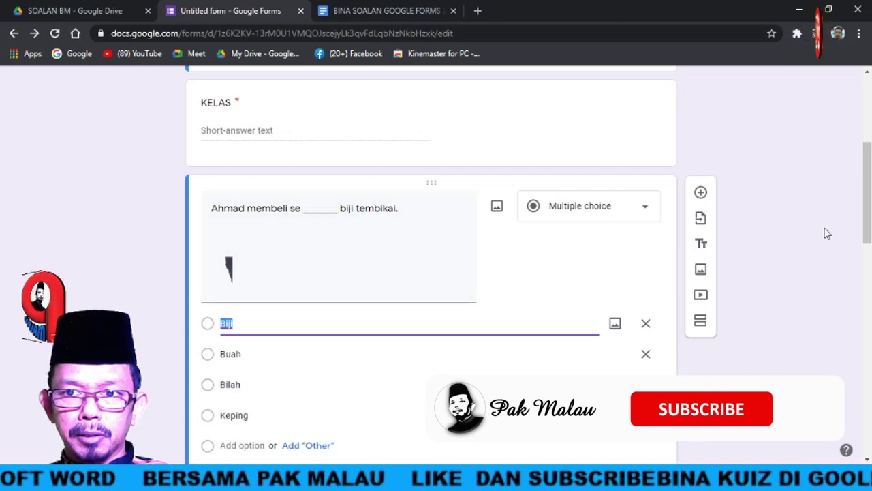
pyautogui.click(552, 235)
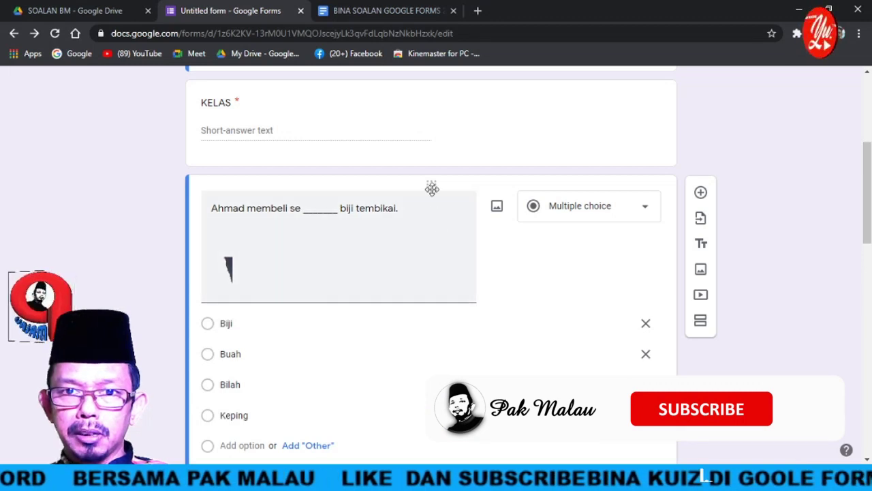
pyautogui.scroll(2, 467, 234)
pyautogui.click(475, 240)
pyautogui.scroll(-2, 502, 257)
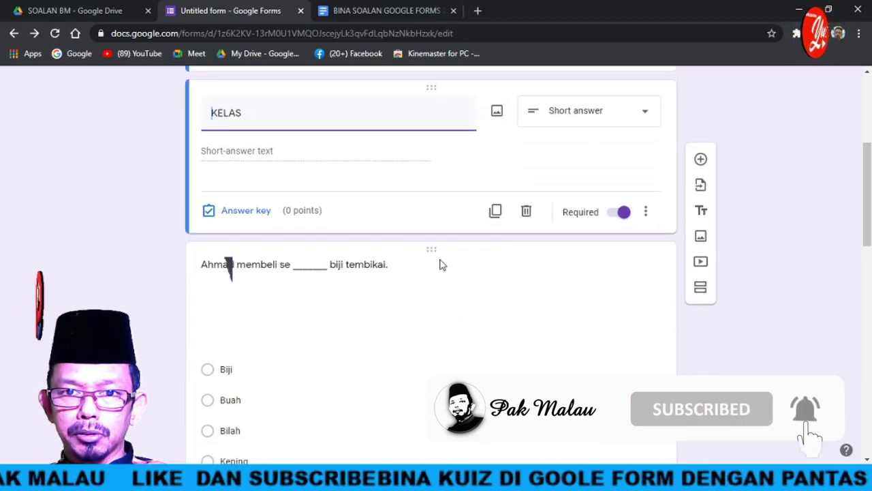
pyautogui.click(432, 252)
pyautogui.scroll(-3, 458, 290)
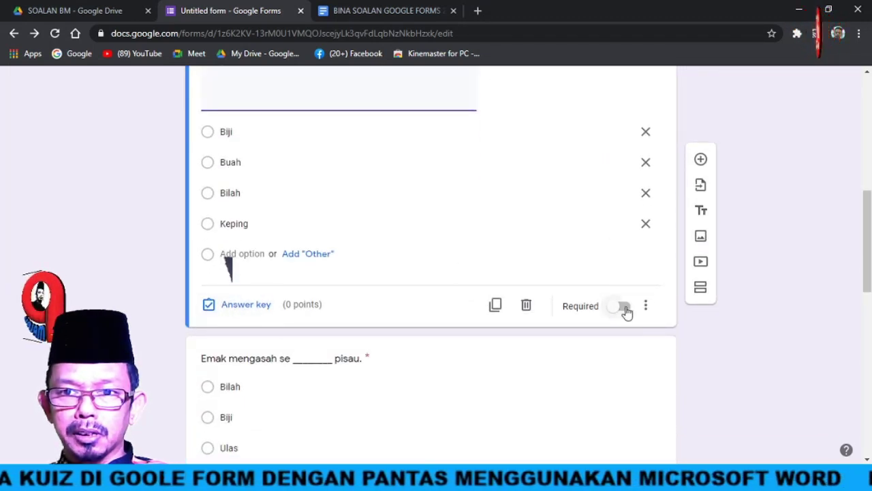
pyautogui.scroll(2, 272, 273)
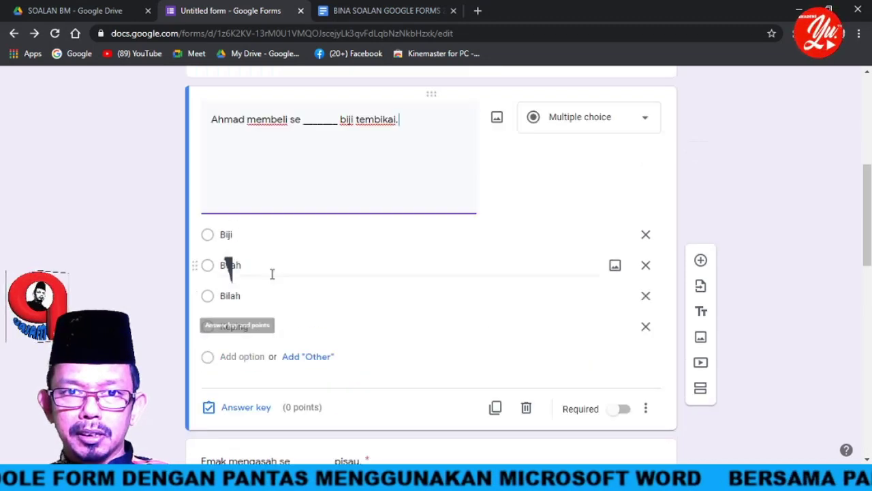
pyautogui.scroll(1, 272, 273)
pyautogui.scroll(-1, 286, 279)
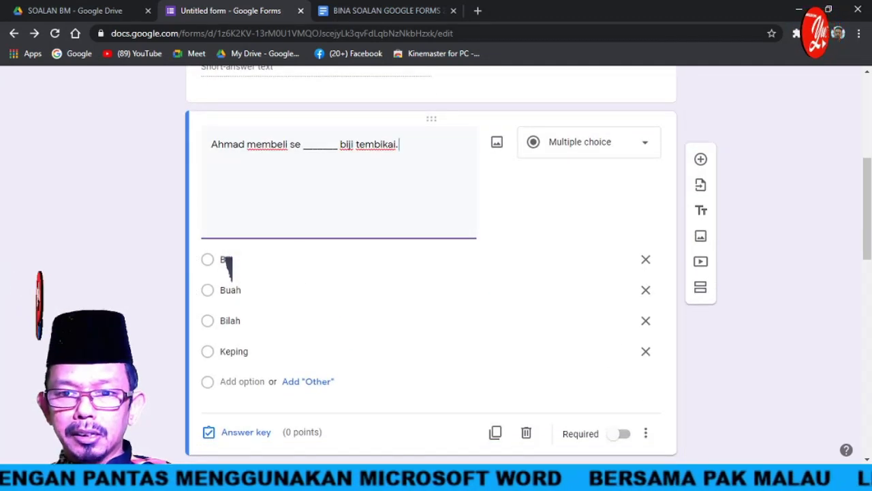
# - Switch to the Word document and review option A of the first four questions: Biji, Bilah, Ekor and Buah
pyautogui.hotkey('alt', 'Tab')
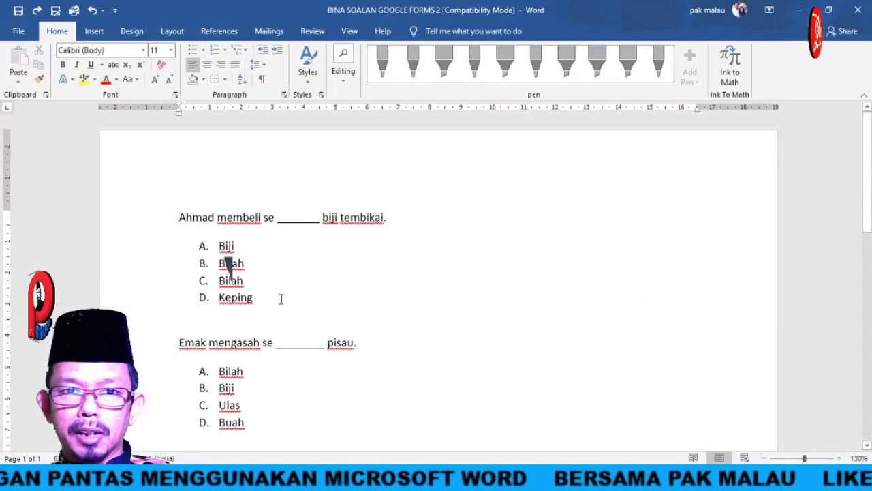
pyautogui.doubleClick(226, 246)
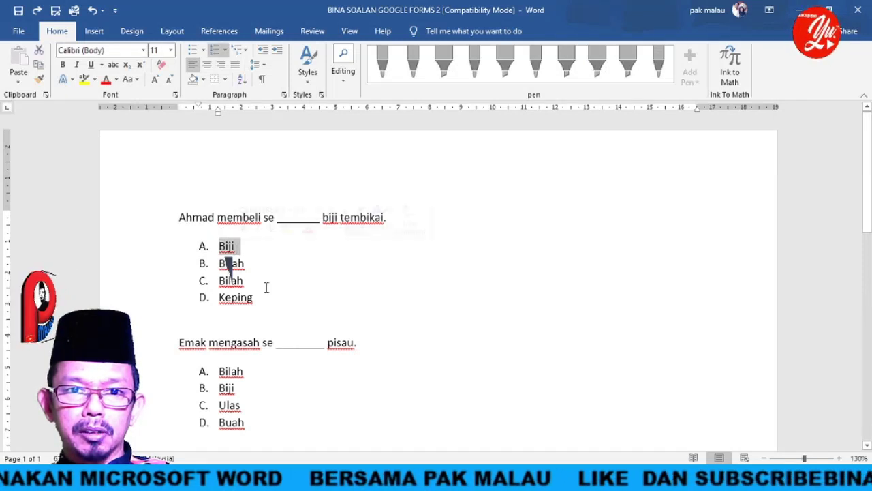
pyautogui.scroll(-2, 230, 262)
pyautogui.doubleClick(232, 294)
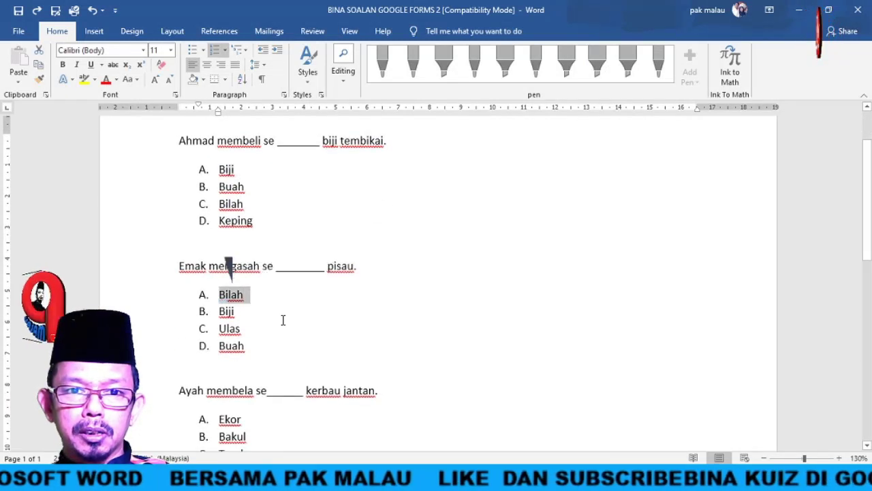
pyautogui.scroll(-2, 252, 341)
pyautogui.doubleClick(225, 342)
pyautogui.scroll(-2, 274, 351)
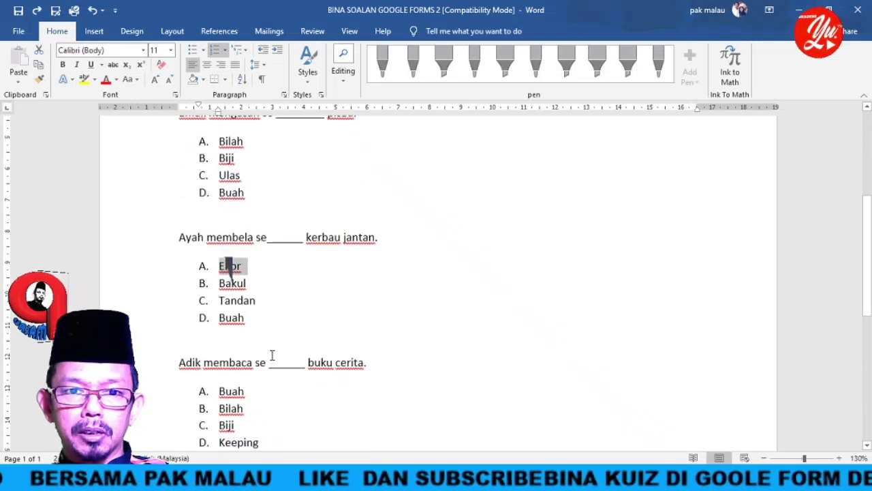
pyautogui.doubleClick(246, 390)
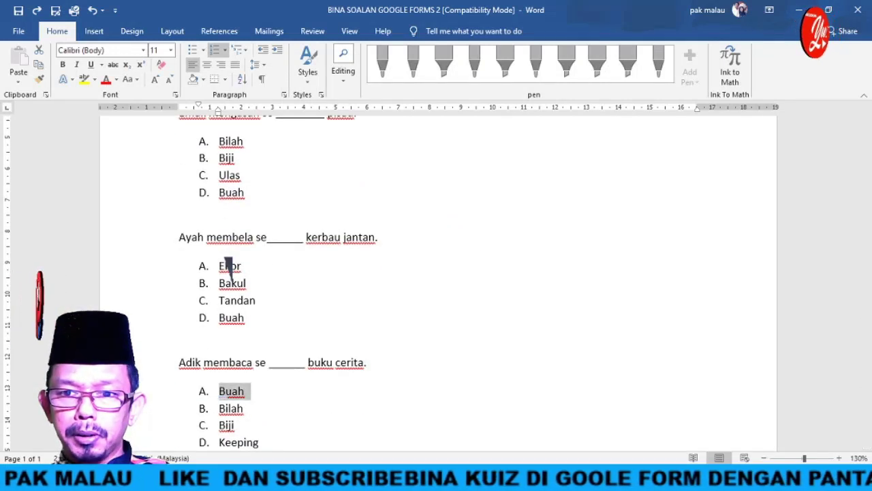
# - Back in Google Forms, mark Biji as the correct answer to the "Ahmad membeli" question and give it 20 points
pyautogui.hotkey('alt', 'Tab')
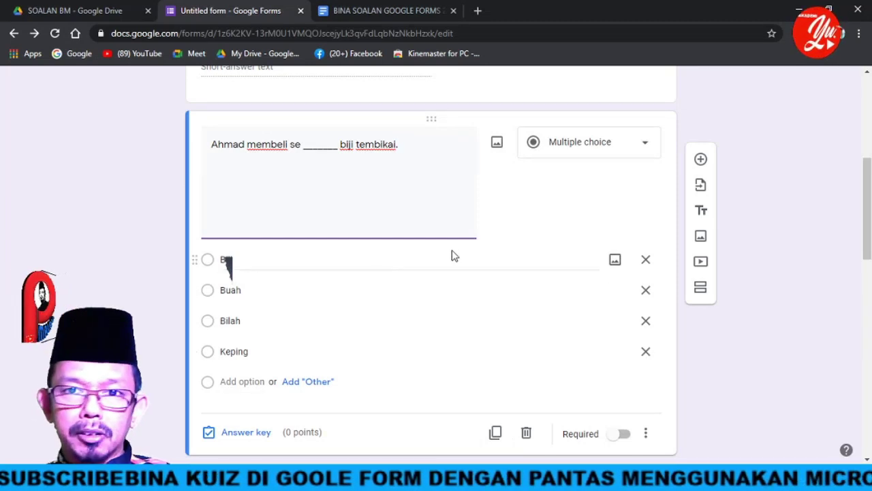
pyautogui.click(235, 432)
pyautogui.click(214, 212)
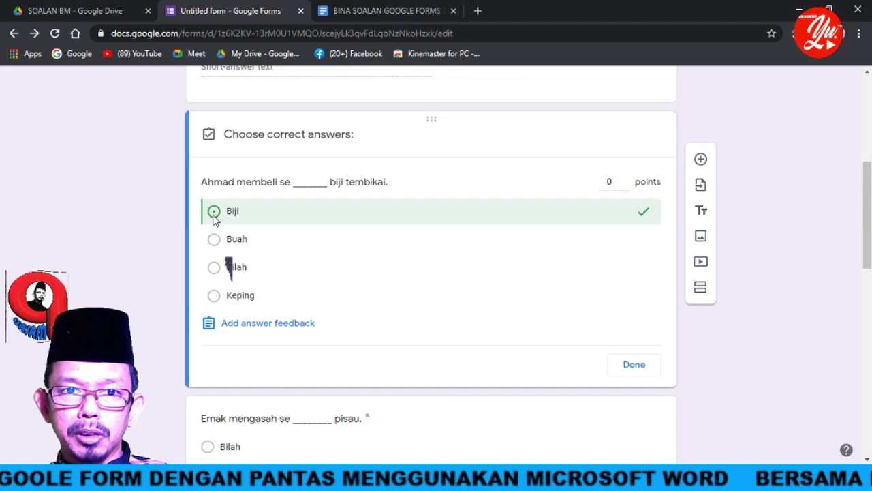
pyautogui.click(616, 181)
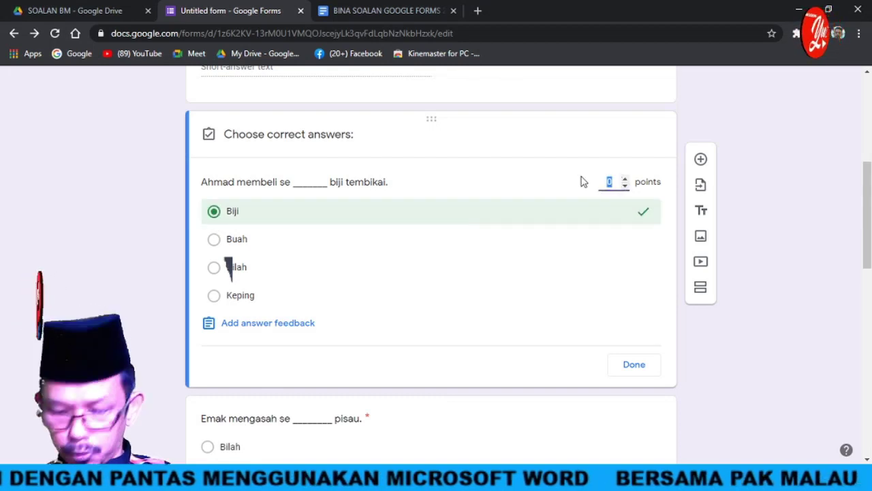
pyautogui.write('20')
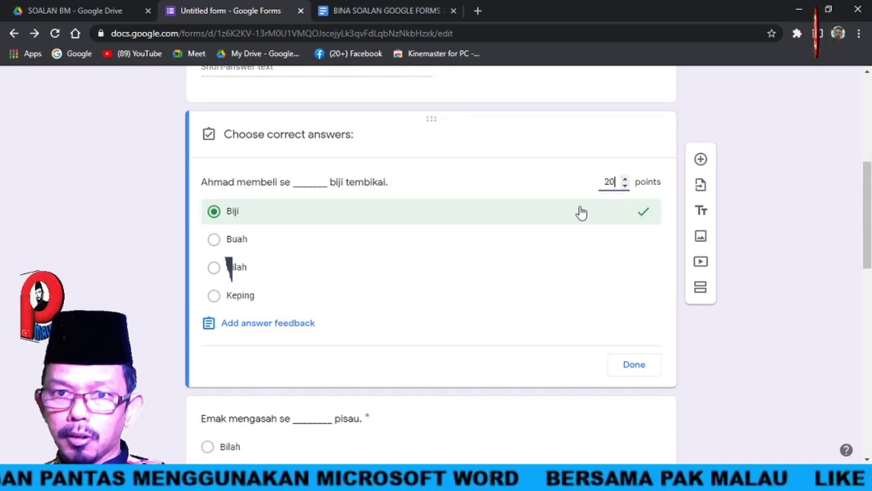
pyautogui.click(634, 368)
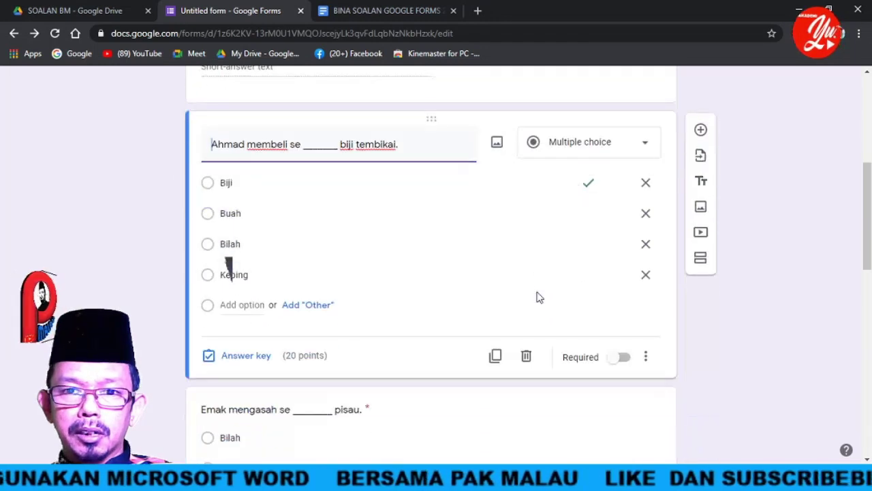
# - Make the "Ahmad membeli" question required and turn on shuffled option order for it
pyautogui.click(623, 357)
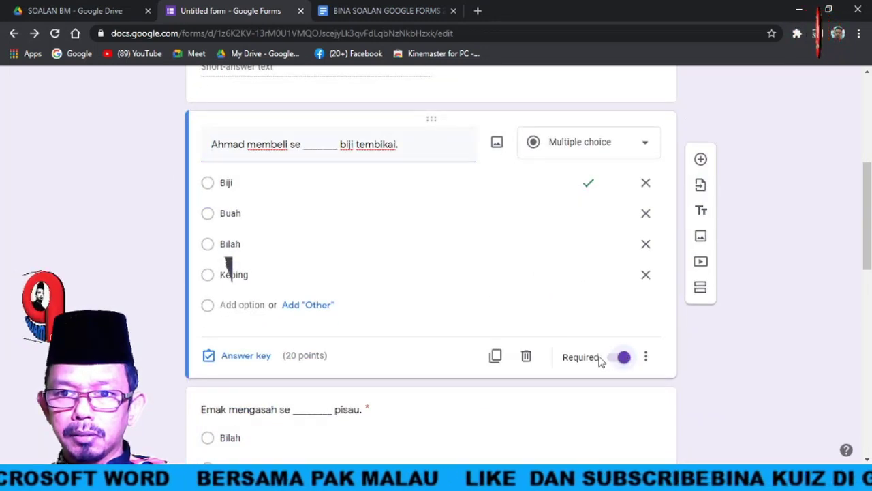
pyautogui.click(647, 359)
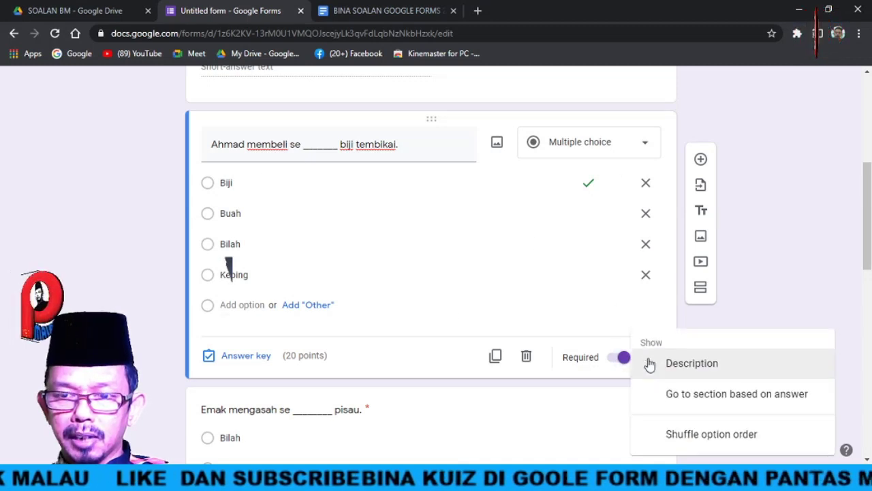
pyautogui.click(684, 435)
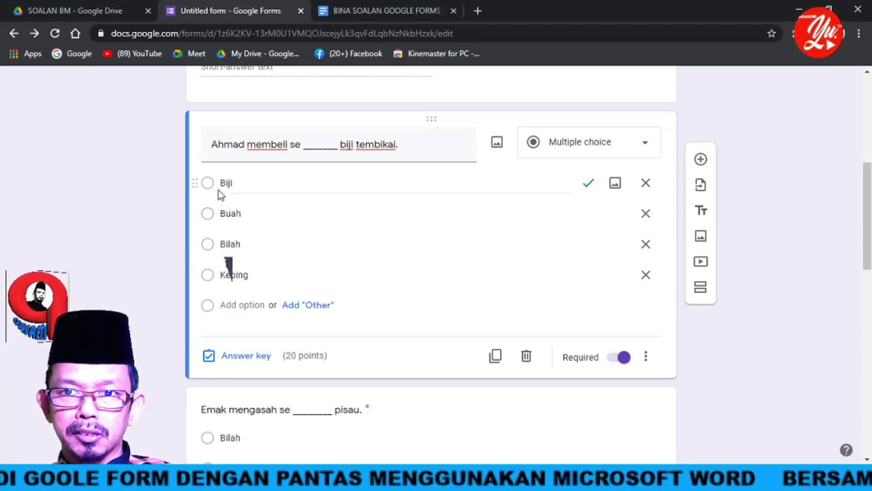
# - Set the "Emak mengasah" question's answer key to Bilah with 20 points, and shuffle its option order
pyautogui.scroll(-3, 300, 229)
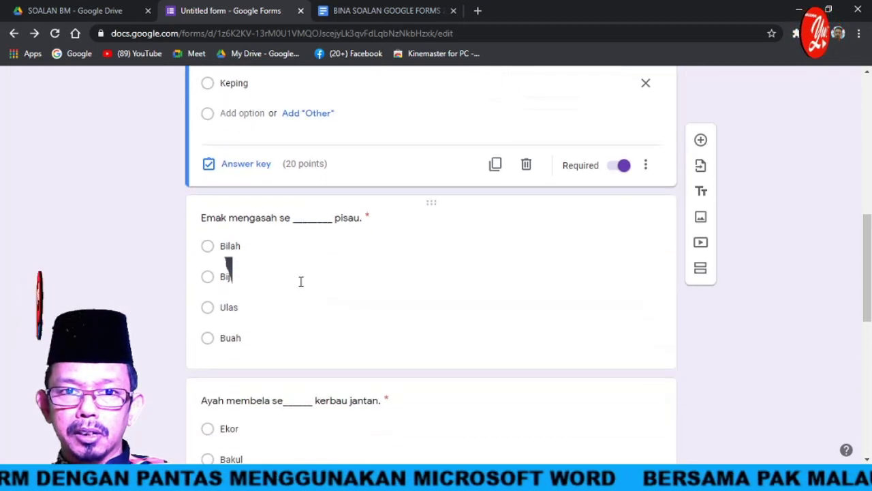
pyautogui.click(300, 280)
pyautogui.click(248, 407)
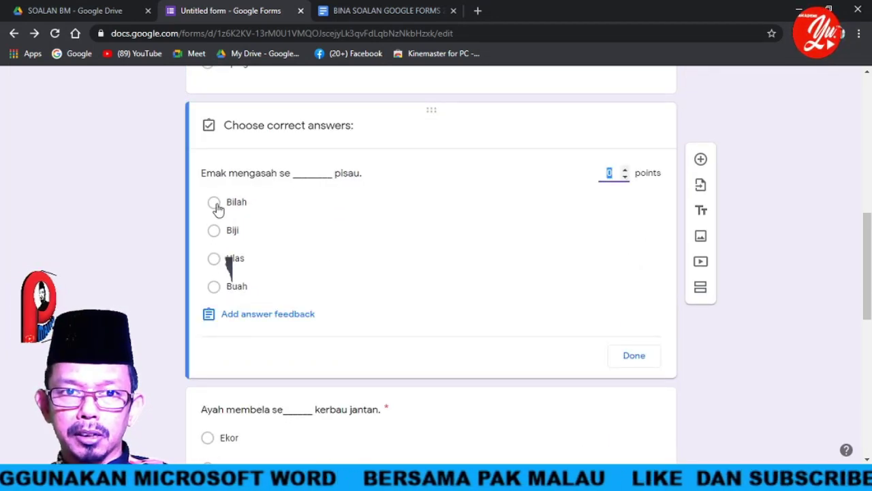
pyautogui.click(214, 202)
pyautogui.click(616, 171)
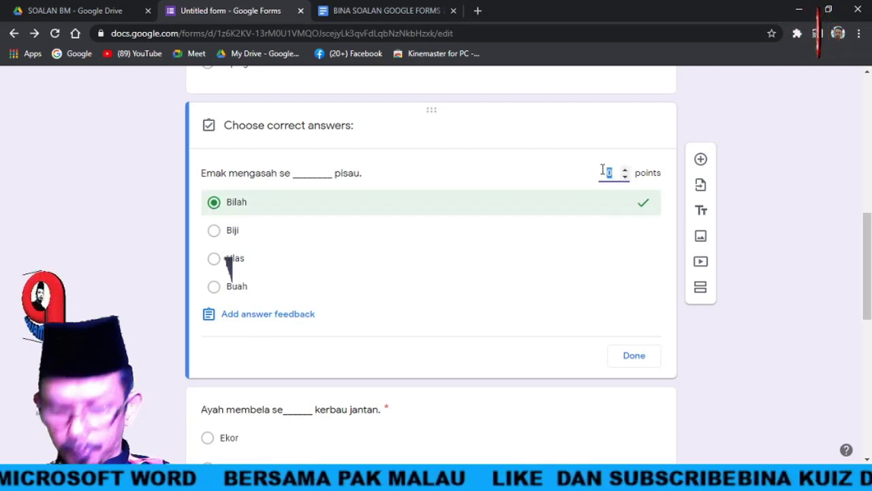
pyautogui.click(634, 355)
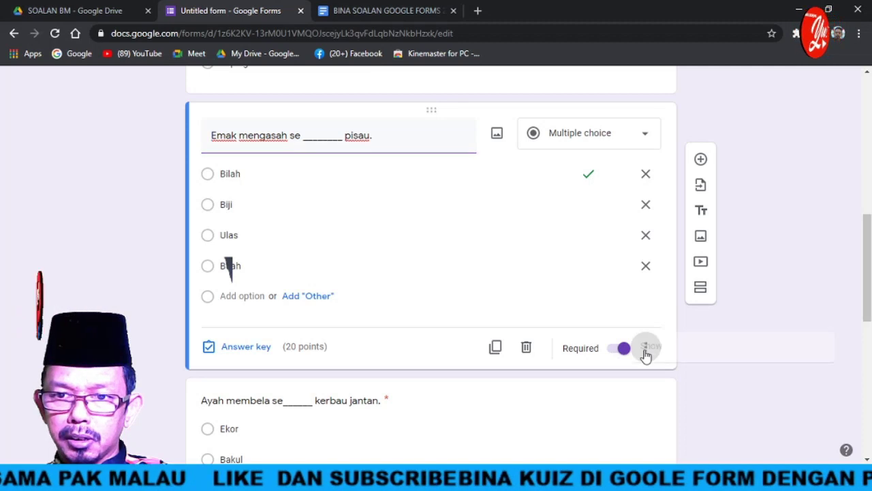
pyautogui.click(645, 349)
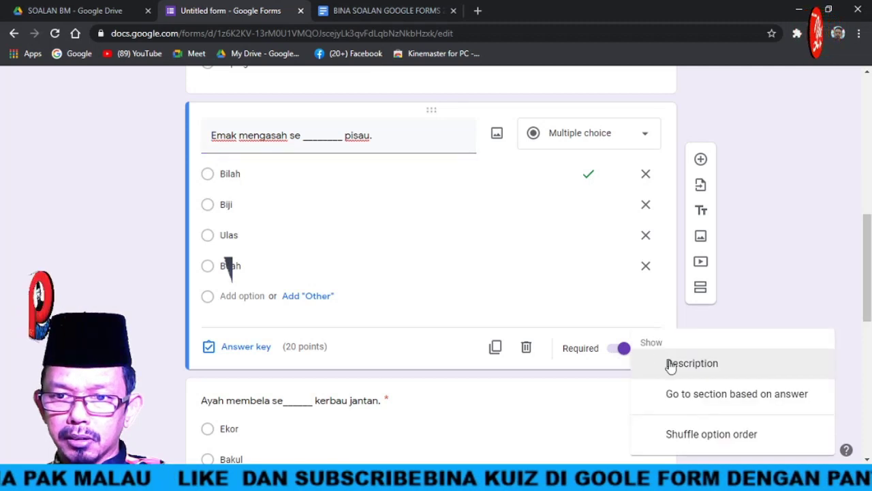
pyautogui.click(704, 443)
# - Set the "Ayah membela" question's answer key to Ekor with 20 points, and shuffle its option order
pyautogui.scroll(-4, 526, 356)
pyautogui.click(381, 252)
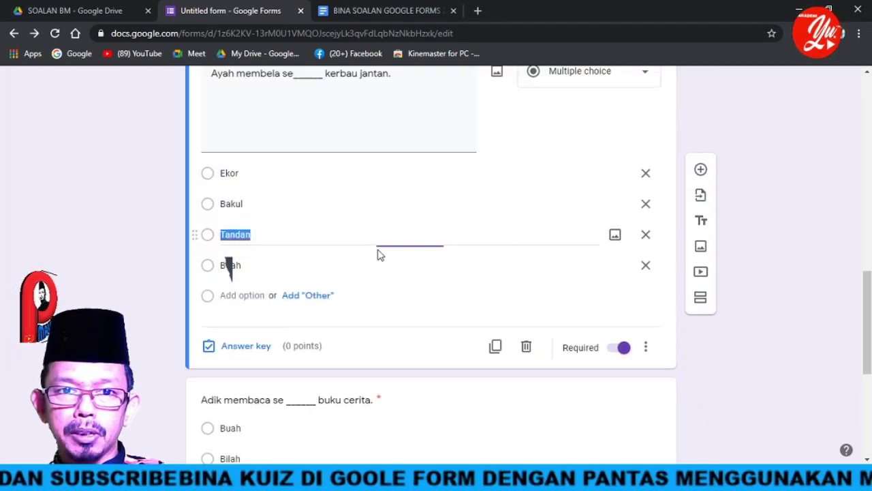
pyautogui.click(245, 346)
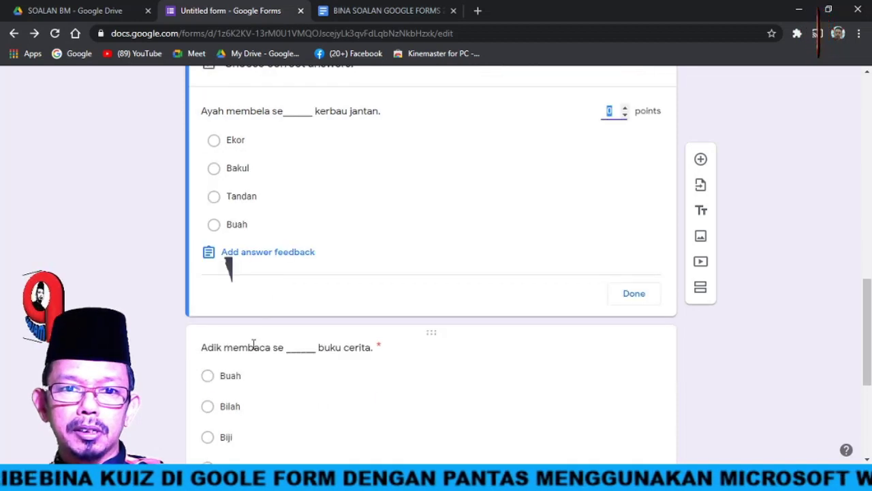
pyautogui.scroll(2, 323, 244)
pyautogui.click(320, 273)
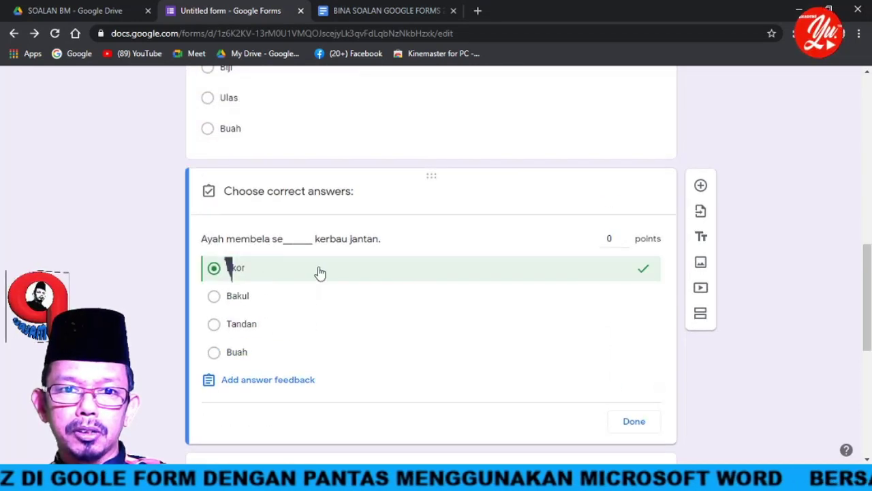
pyautogui.moveTo(617, 238); pyautogui.dragTo(600, 239)
pyautogui.write('2')
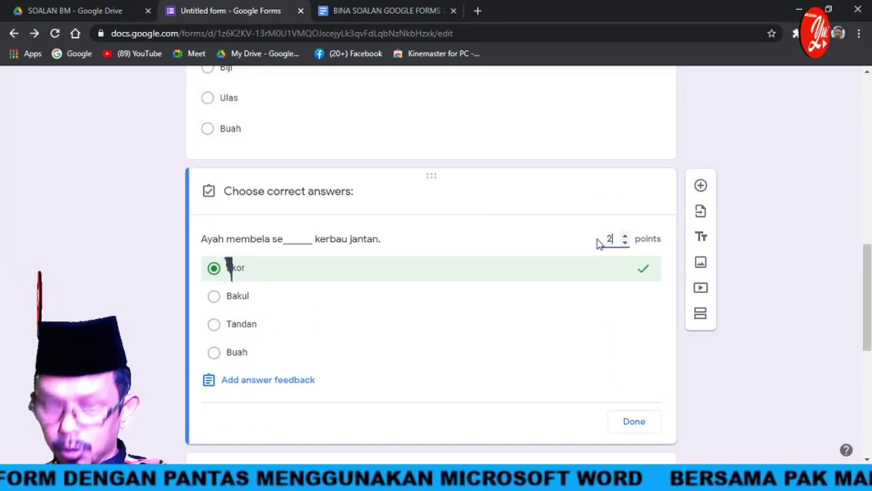
pyautogui.write('0')
pyautogui.scroll(-2, 613, 299)
pyautogui.click(633, 293)
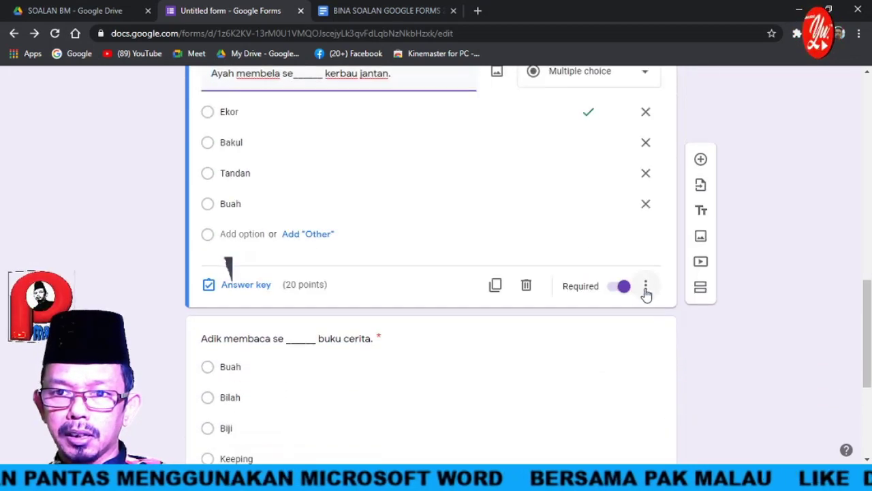
pyautogui.click(646, 289)
pyautogui.click(674, 413)
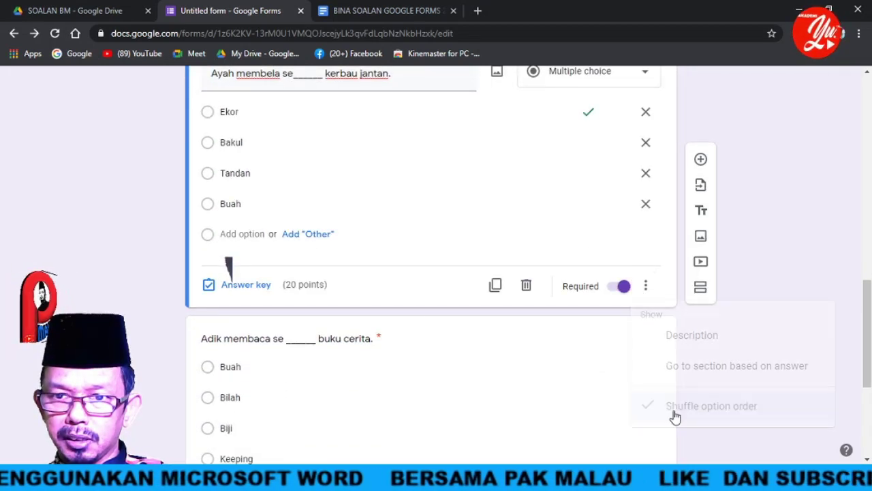
# - Set the "Adik membaca" question's answer key to Buah with 20 points, and shuffle its option order
pyautogui.scroll(-3, 579, 348)
pyautogui.click(440, 267)
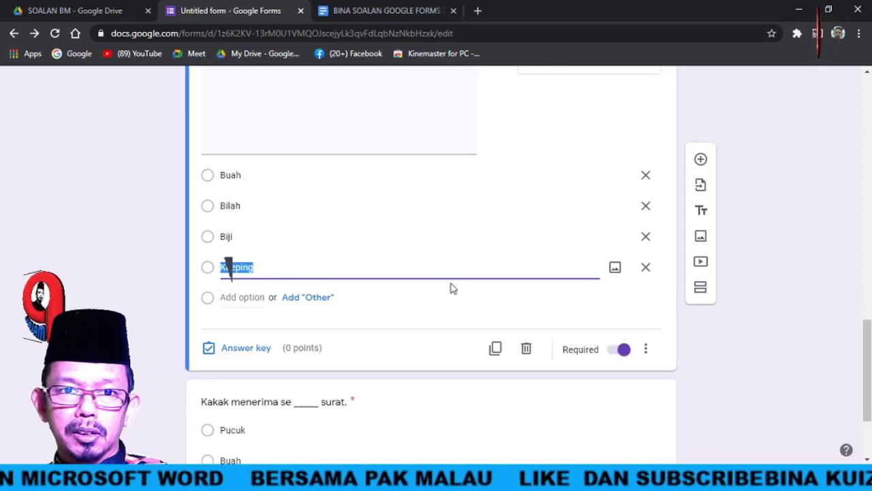
pyautogui.click(243, 348)
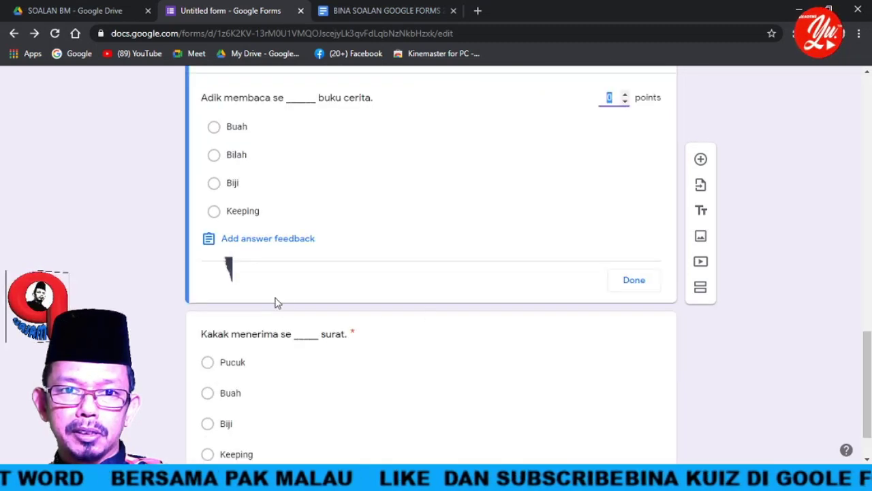
pyautogui.click(215, 255)
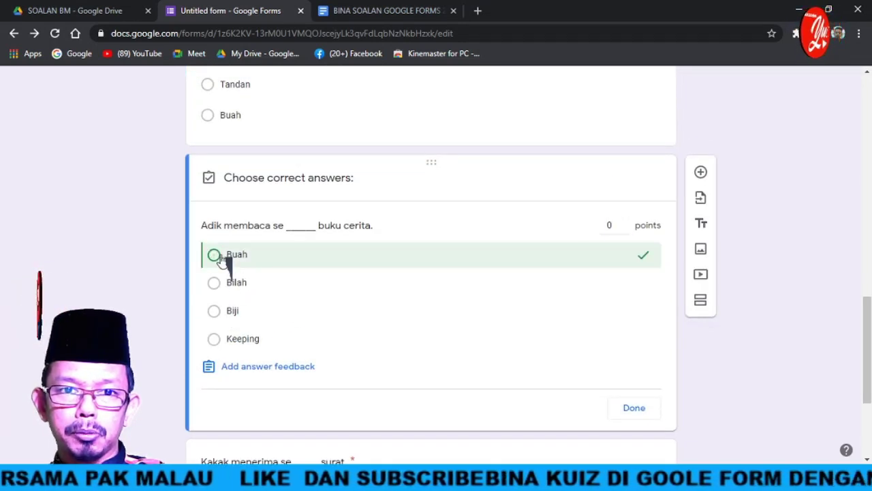
pyautogui.click(607, 225)
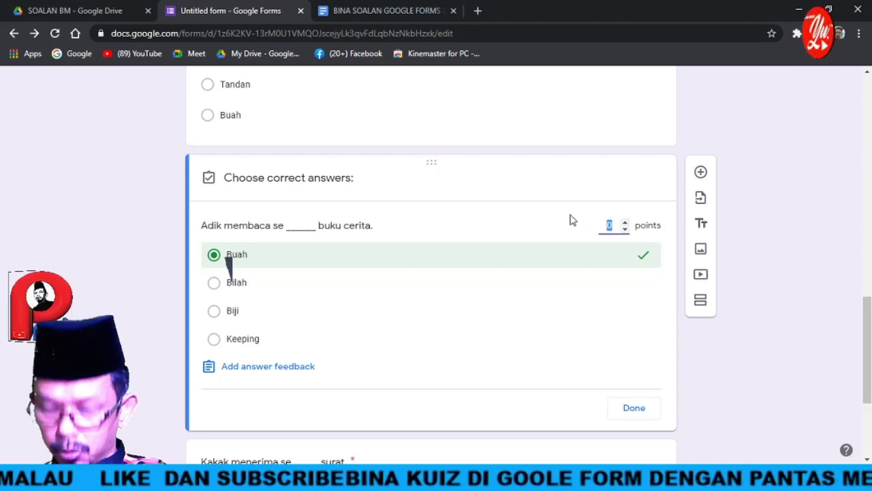
pyautogui.write('20')
pyautogui.scroll(-1, 567, 303)
pyautogui.click(640, 347)
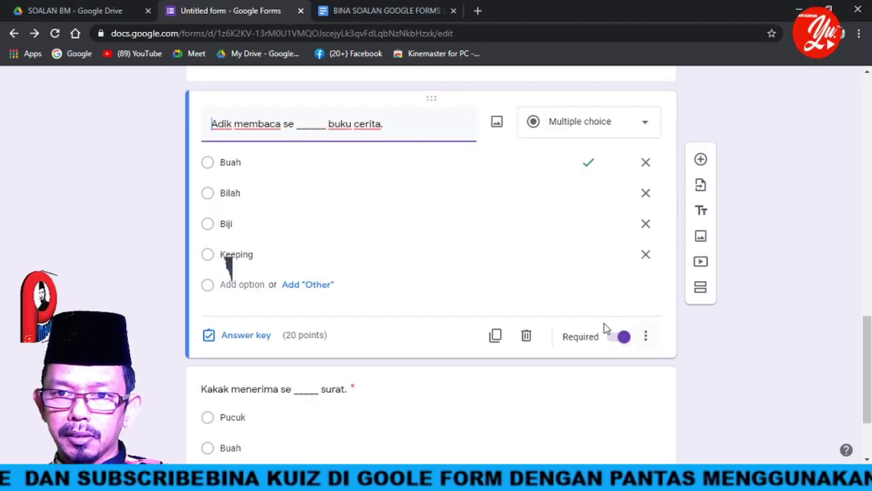
pyautogui.click(645, 335)
pyautogui.click(677, 432)
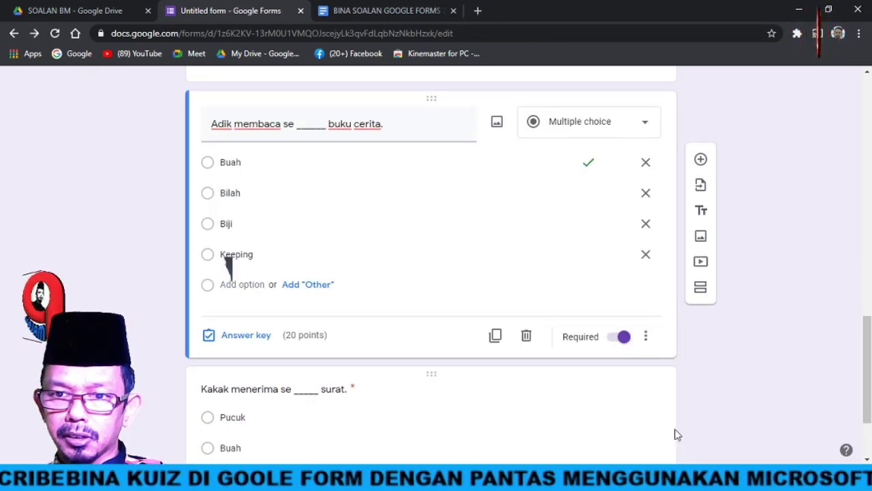
# - Set the "Kakak menerima" question's answer key to Pucuk with 20 points, and shuffle its option order
pyautogui.scroll(-2, 541, 350)
pyautogui.click(373, 341)
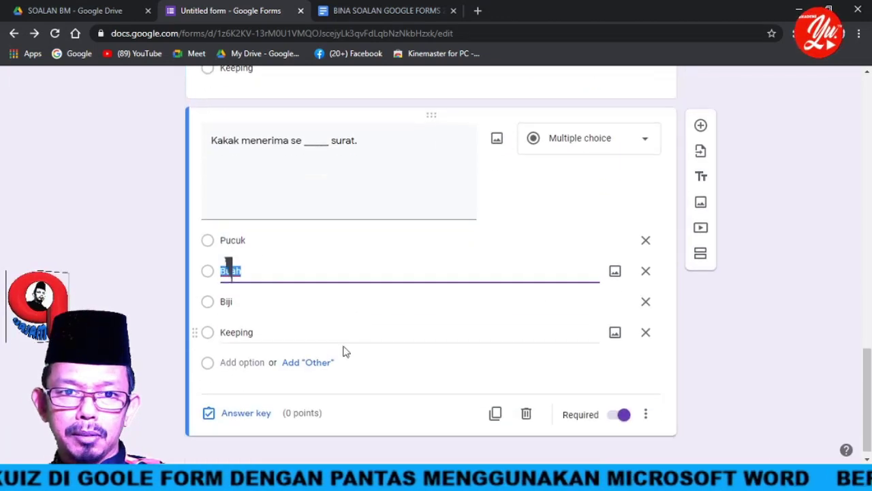
pyautogui.click(234, 413)
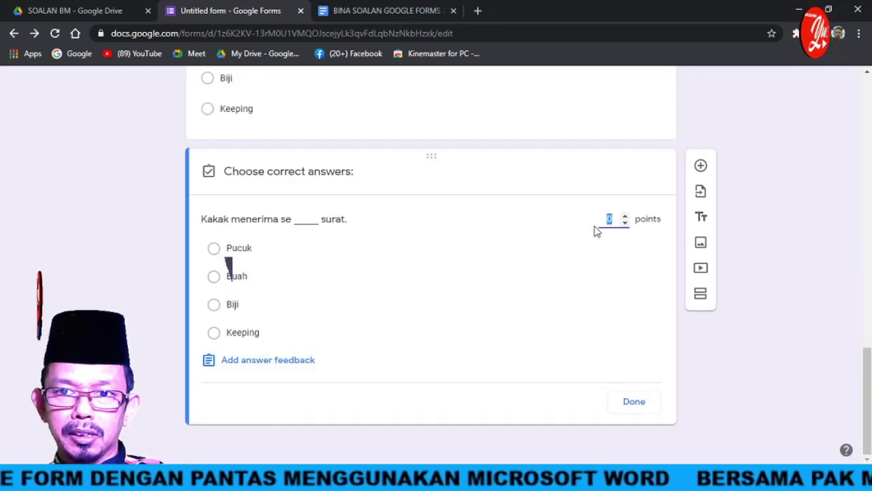
pyautogui.click(214, 248)
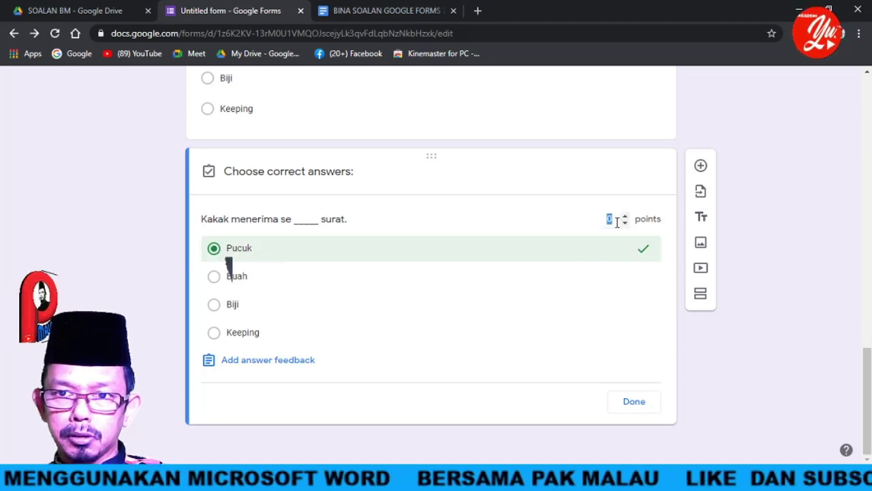
pyautogui.click(616, 221)
pyautogui.write('20')
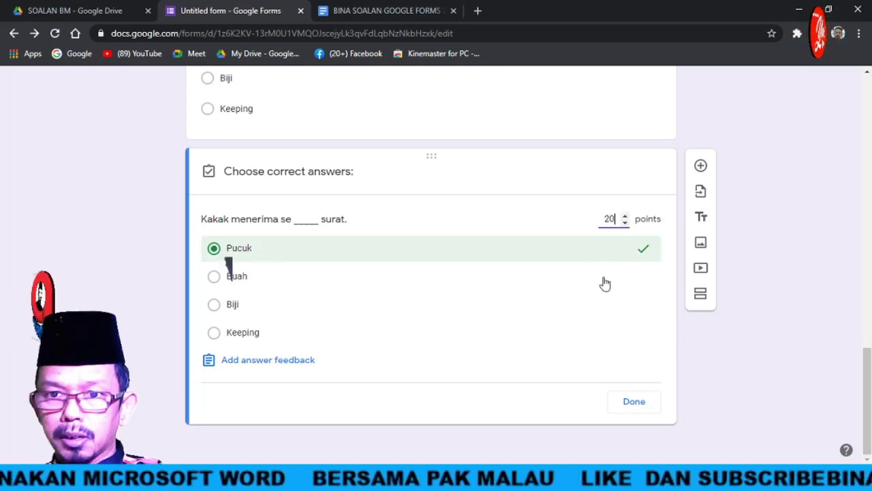
pyautogui.click(633, 404)
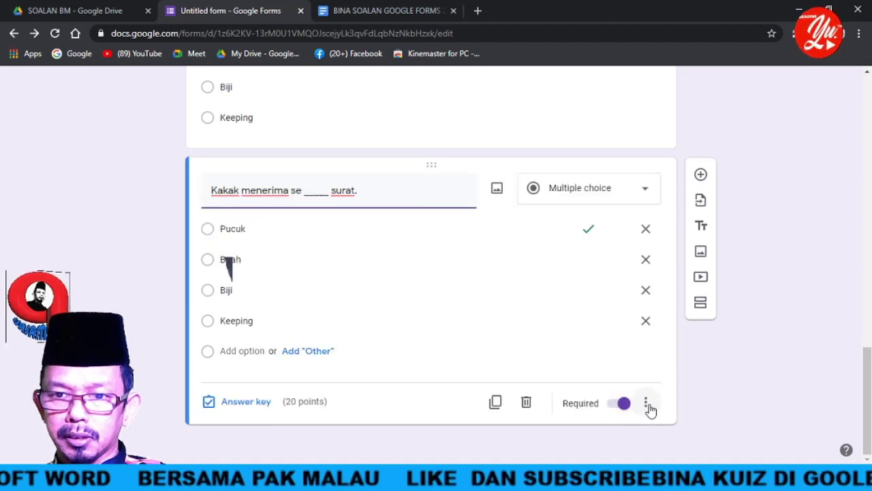
pyautogui.click(645, 403)
pyautogui.click(688, 433)
# - Title the form KUIZ BAHASA MELAYU with the description PENJODOH BILANGAN, and give the form file the same name as the title
pyautogui.scroll(15, 555, 305)
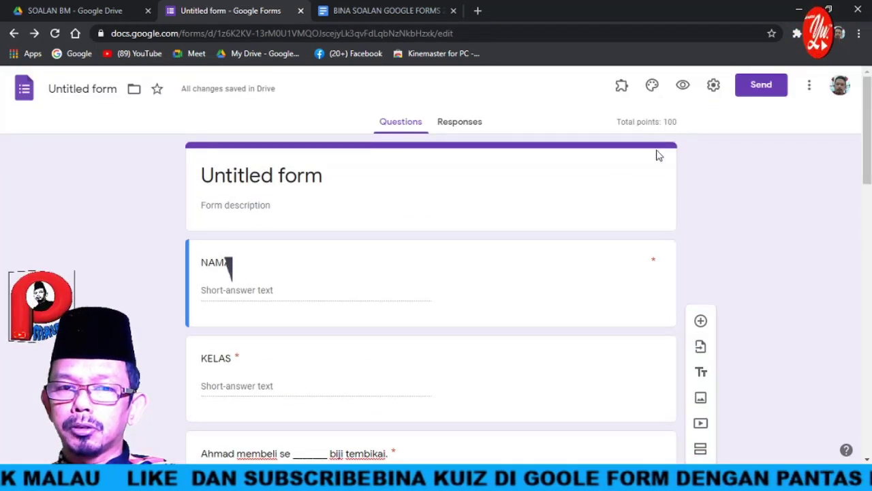
pyautogui.click(282, 176)
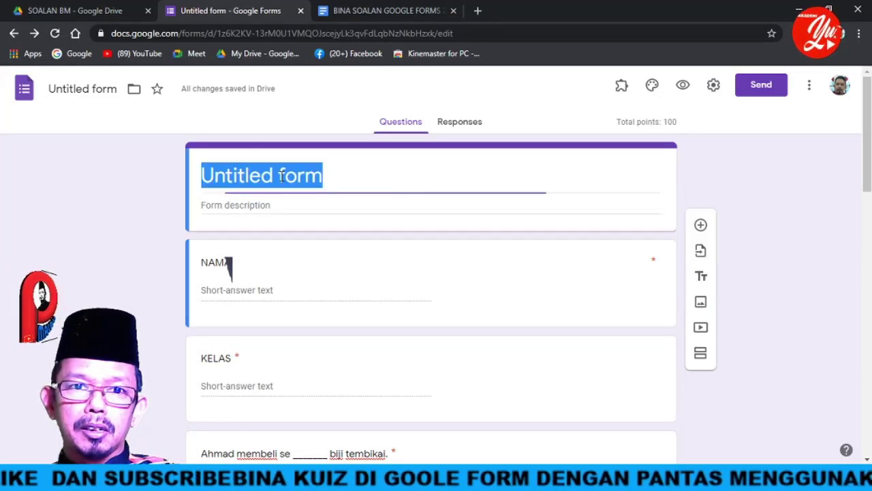
pyautogui.write('KUIZ ')
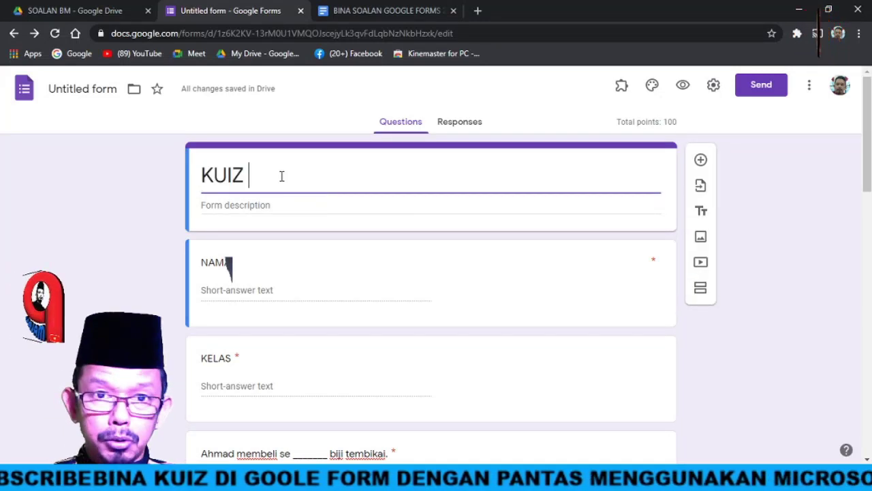
pyautogui.write('BAHASA M')
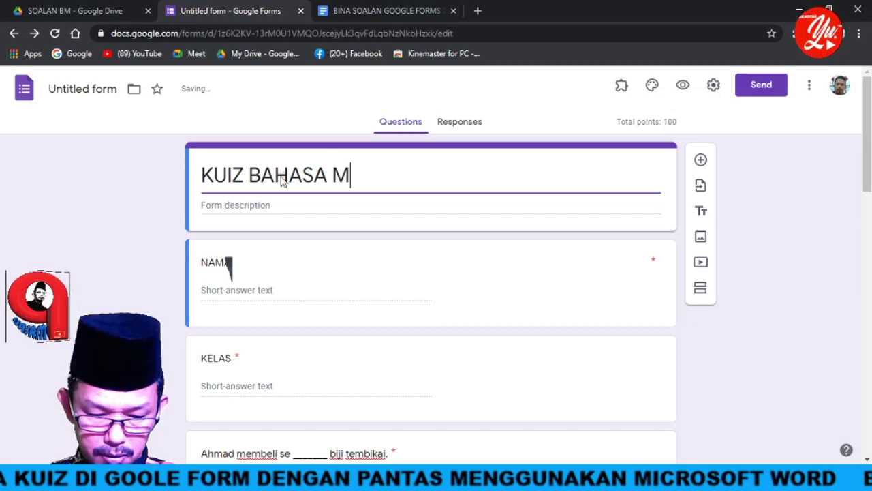
pyautogui.write('ELAYU')
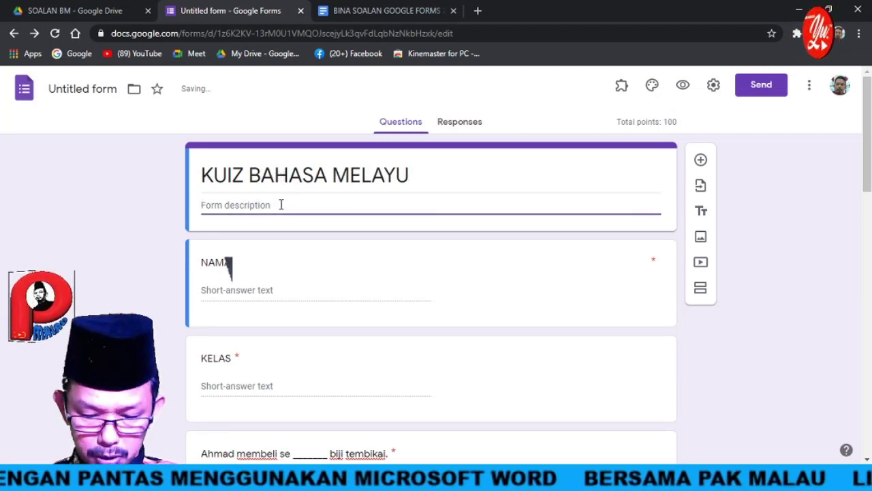
pyautogui.write('PENJODOH BILANGAN')
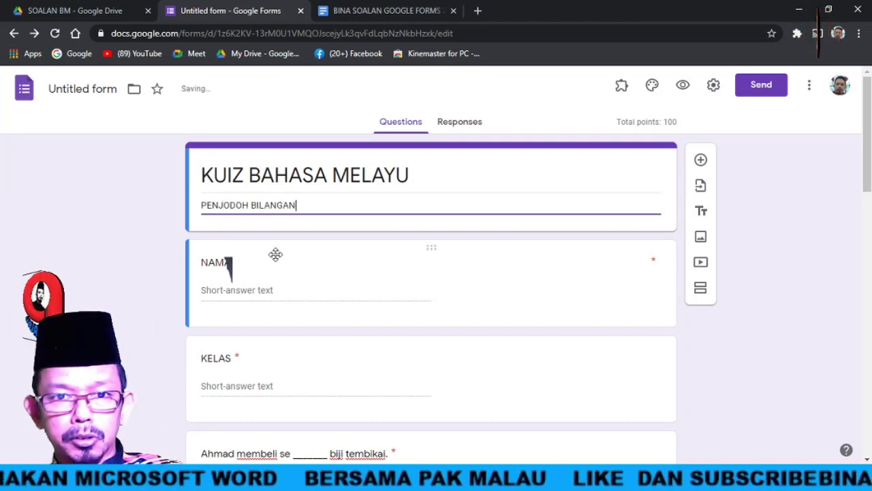
pyautogui.click(81, 92)
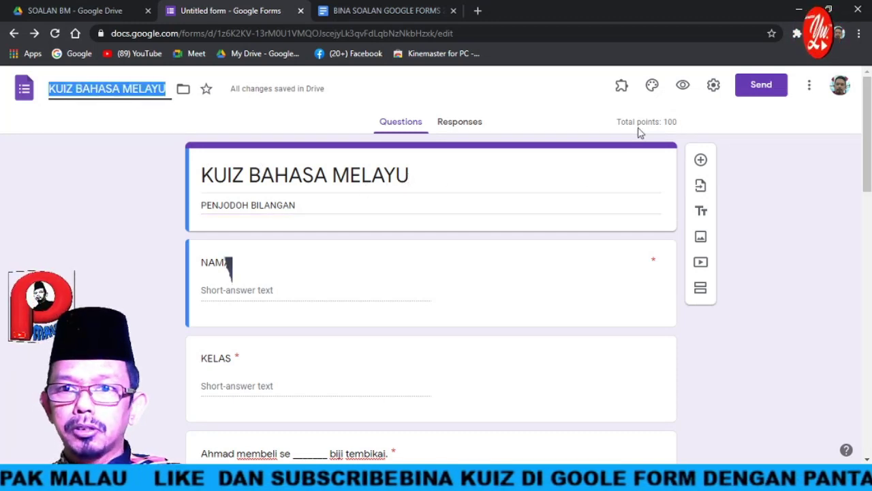
pyautogui.click(803, 191)
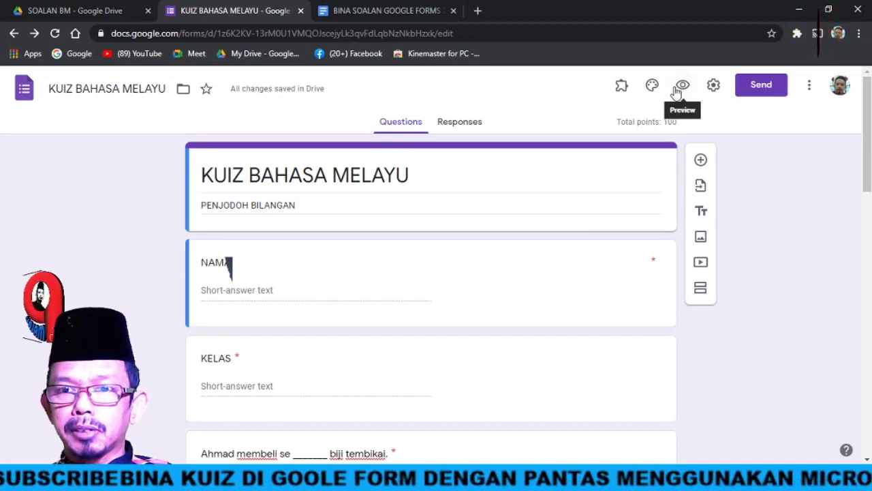
# - Create a new spreadsheet as the destination for the quiz form's responses
pyautogui.click(460, 124)
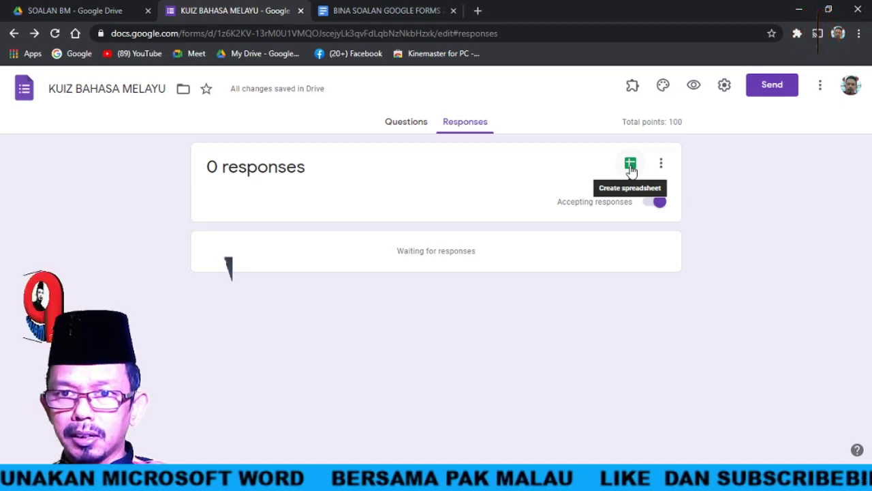
pyautogui.click(630, 165)
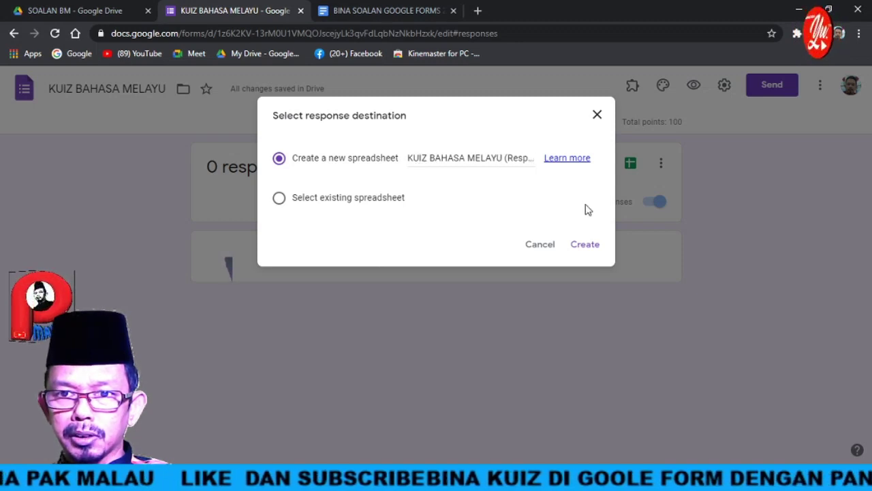
pyautogui.click(584, 247)
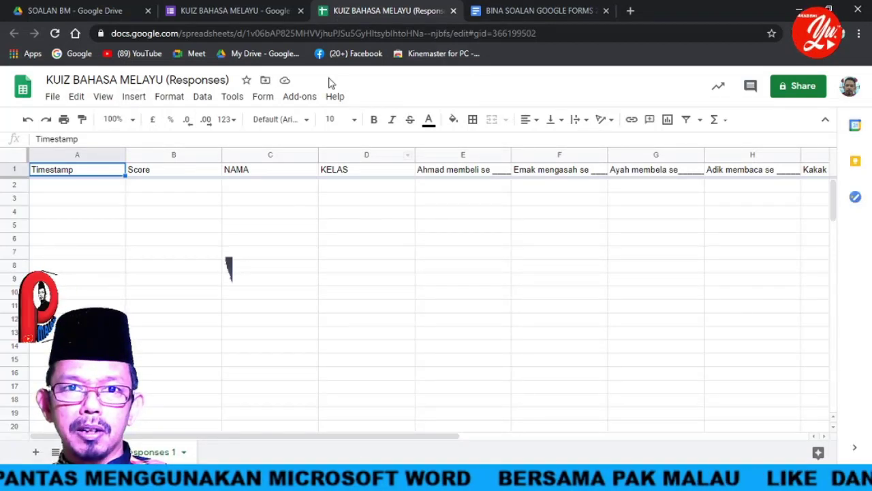
# - Preview the quiz form from its question editor, and fill in the respondent's name under NAMA and 1 BIJAK under KELAS
pyautogui.click(244, 18)
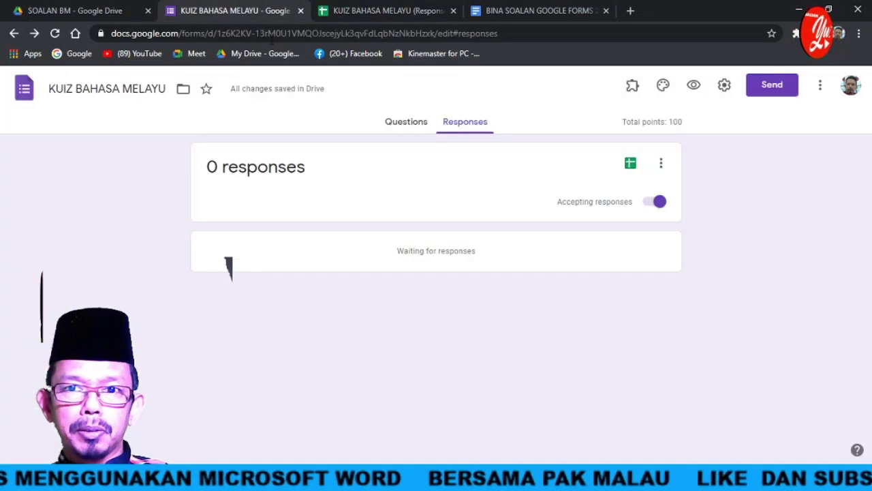
pyautogui.click(406, 120)
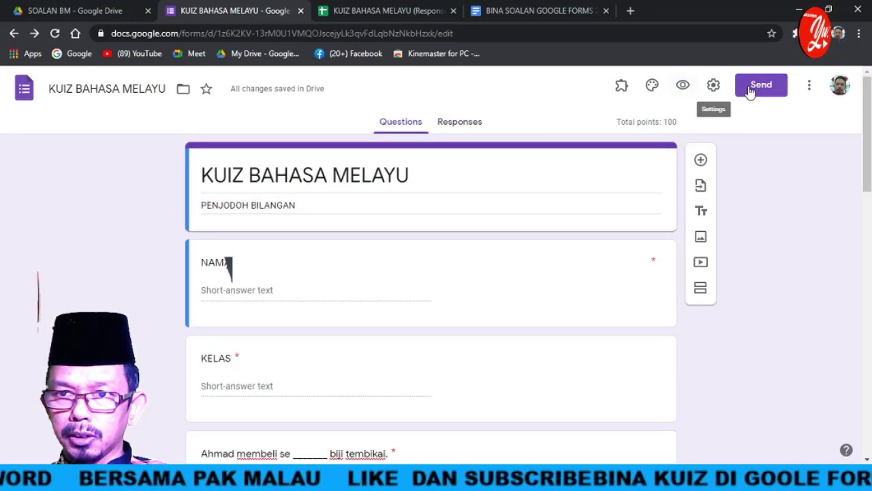
pyautogui.click(682, 86)
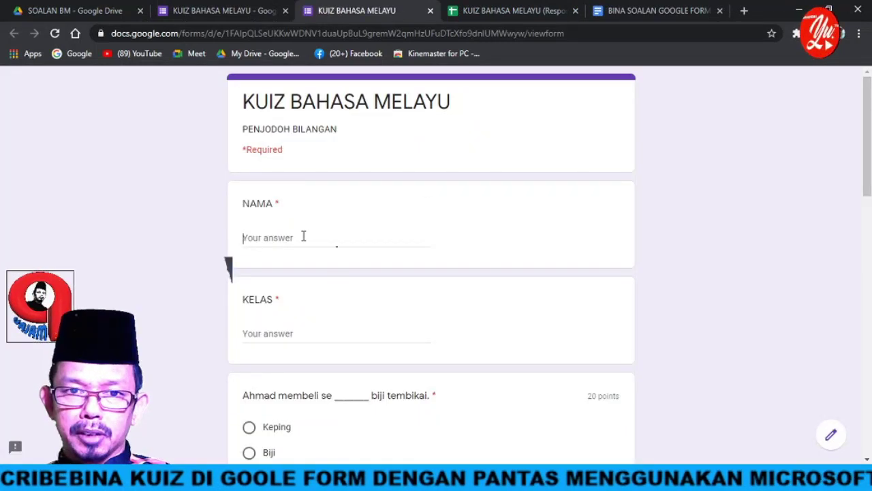
pyautogui.click(303, 237)
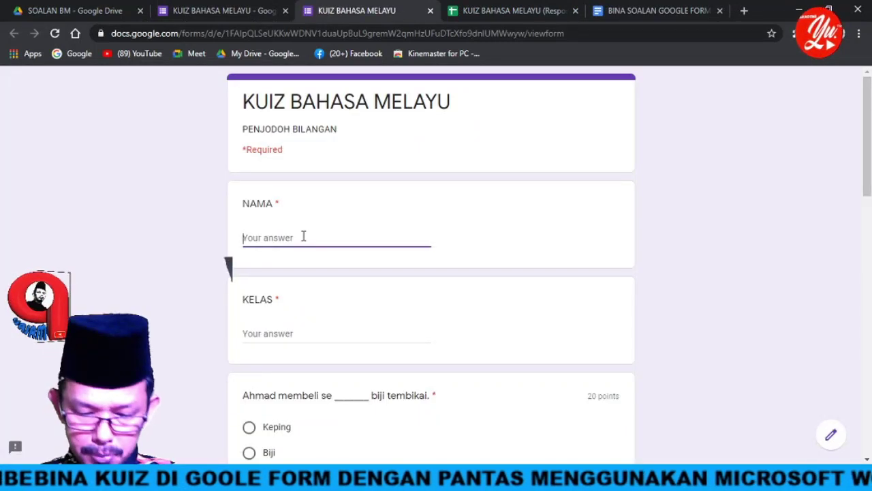
pyautogui.write('PAK MALAU')
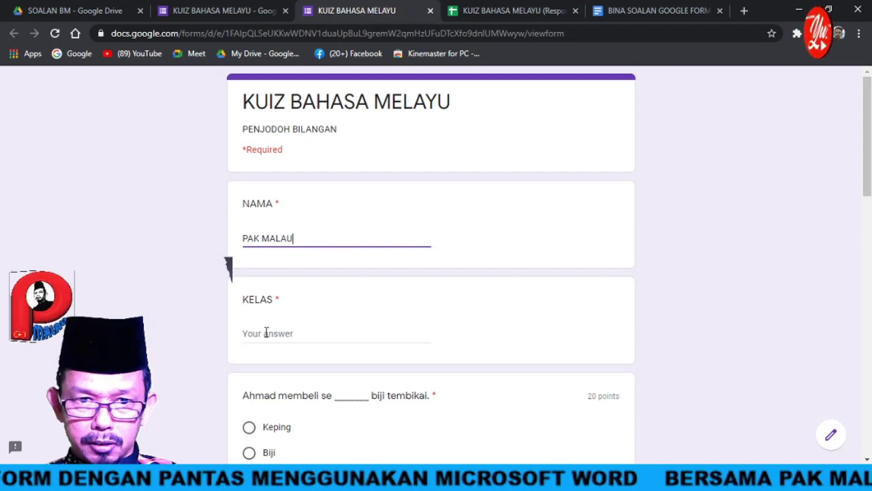
pyautogui.click(266, 332)
pyautogui.write('1 BIJAK')
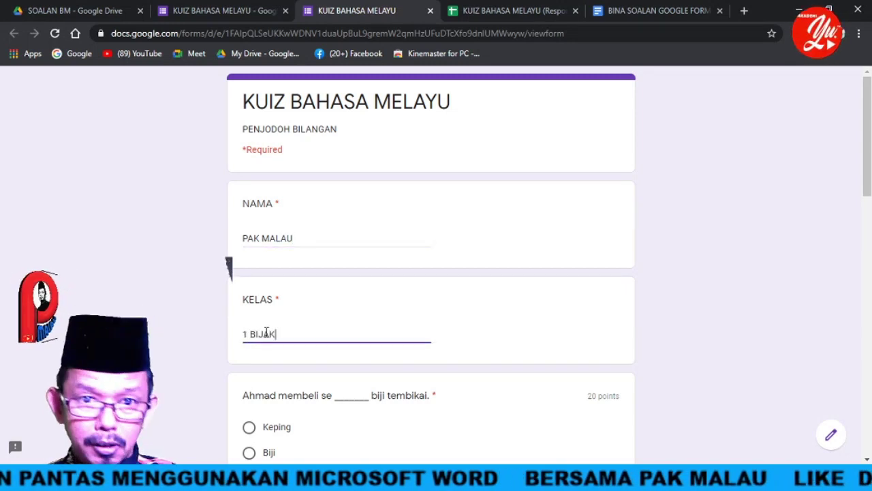
# - Answer the first three quiz questions with Biji for tembikai, Bilah for pisau and Ekor for kerbau jantan
pyautogui.scroll(-3, 287, 331)
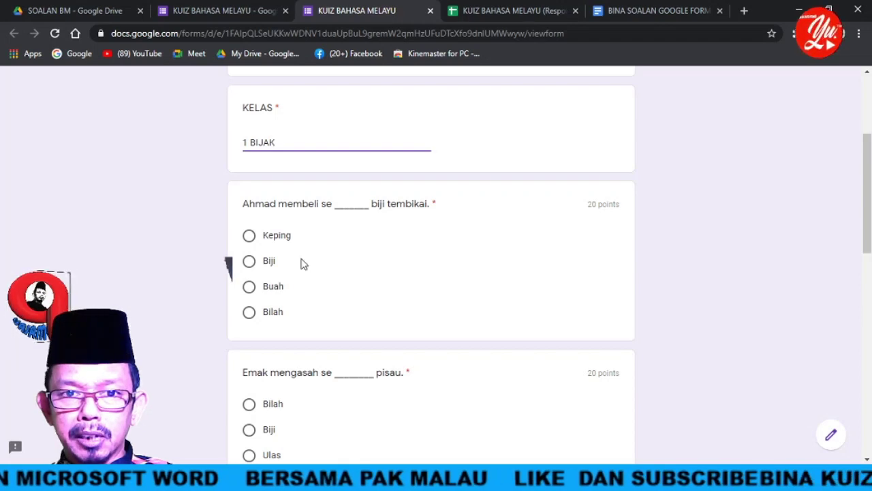
pyautogui.click(250, 264)
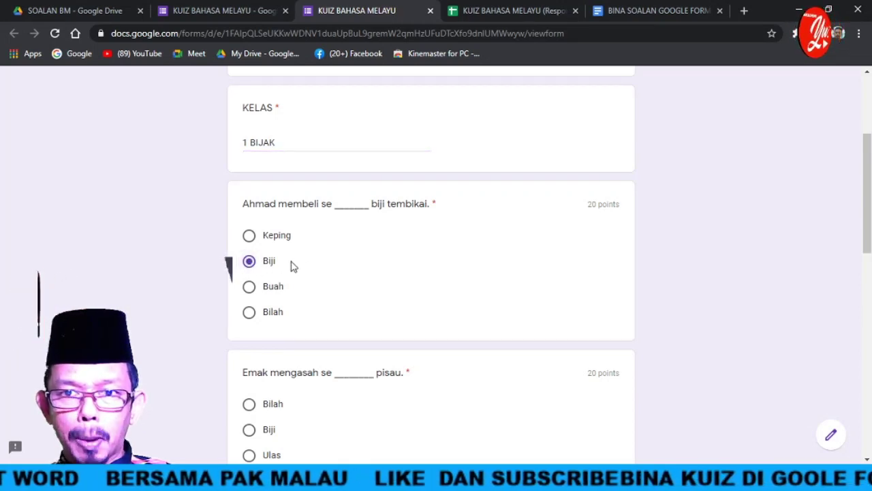
pyautogui.scroll(-2, 295, 268)
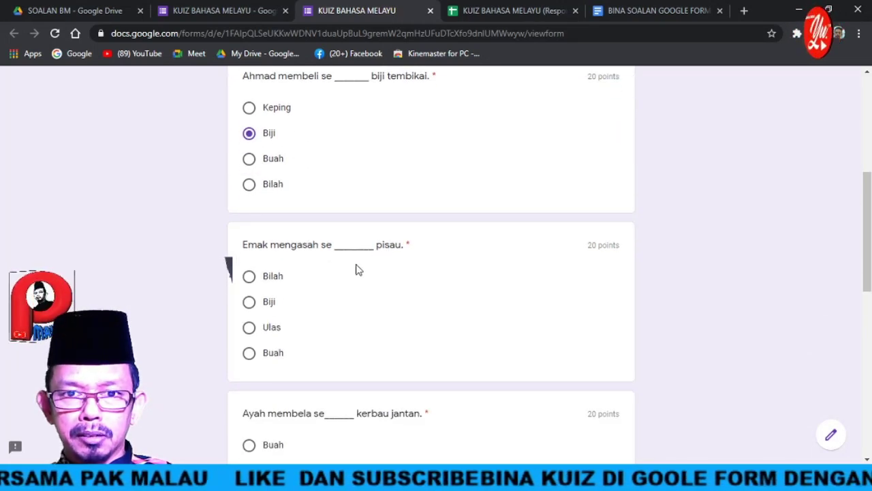
pyautogui.click(249, 278)
pyautogui.scroll(-2, 368, 285)
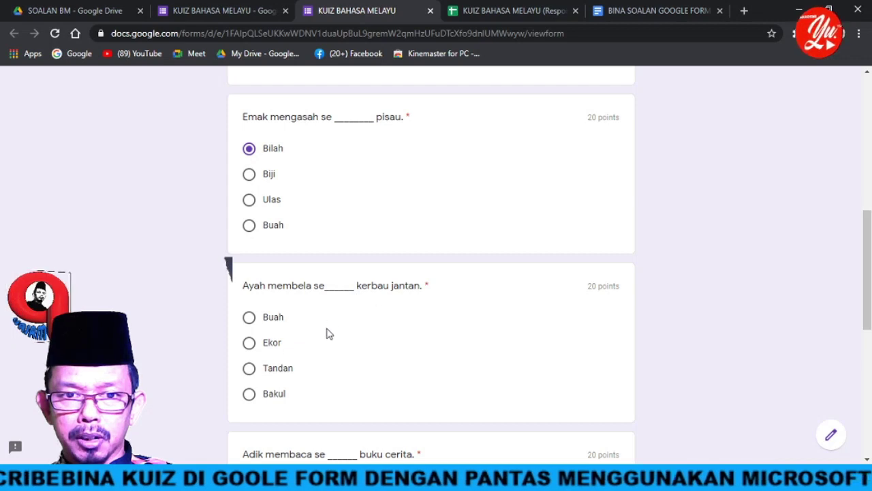
pyautogui.click(249, 342)
# - Answer the buku cerita question with Buah and the surat question with Pucuk, and submit the quiz to view its score
pyautogui.scroll(-3, 366, 327)
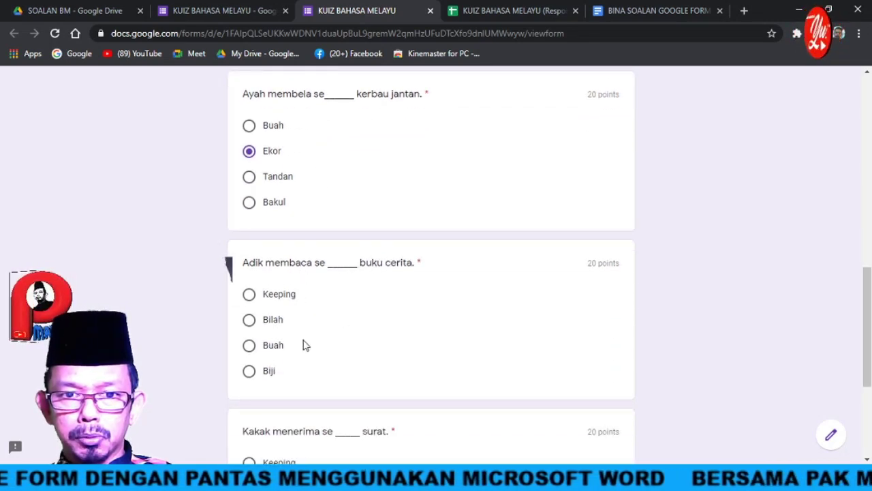
pyautogui.click(250, 346)
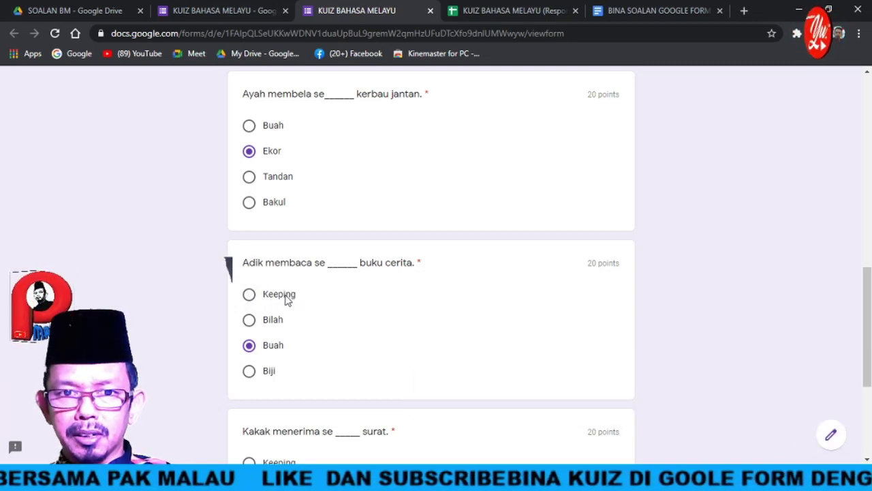
pyautogui.scroll(-1, 297, 250)
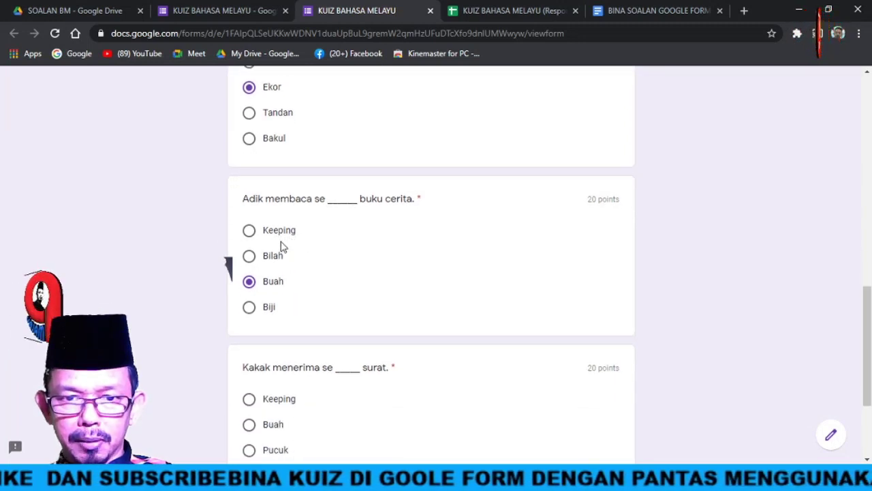
pyautogui.scroll(-2, 283, 247)
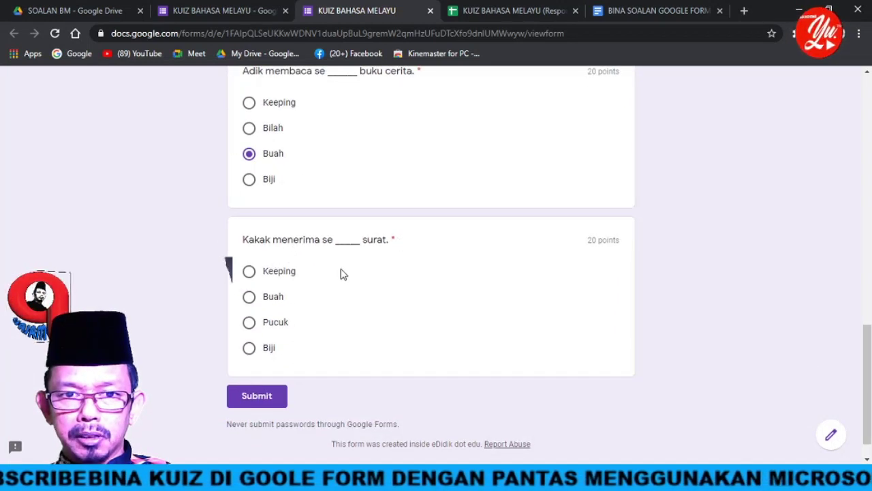
pyautogui.click(249, 324)
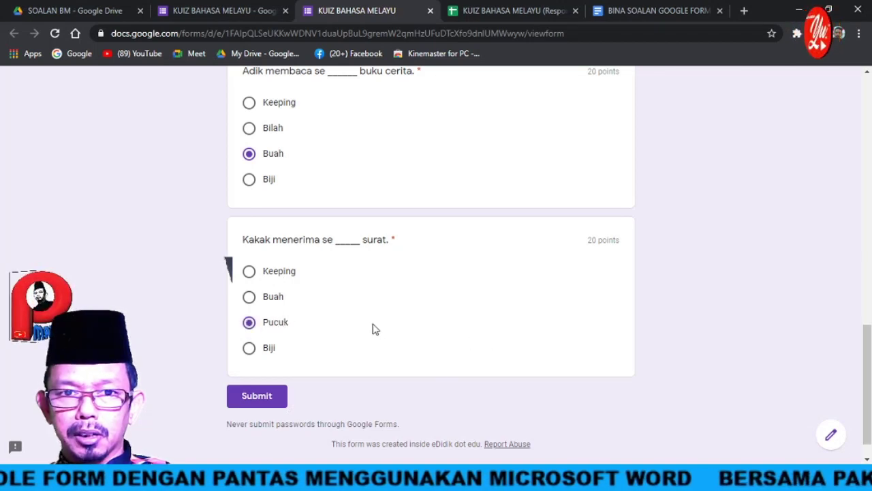
pyautogui.click(265, 395)
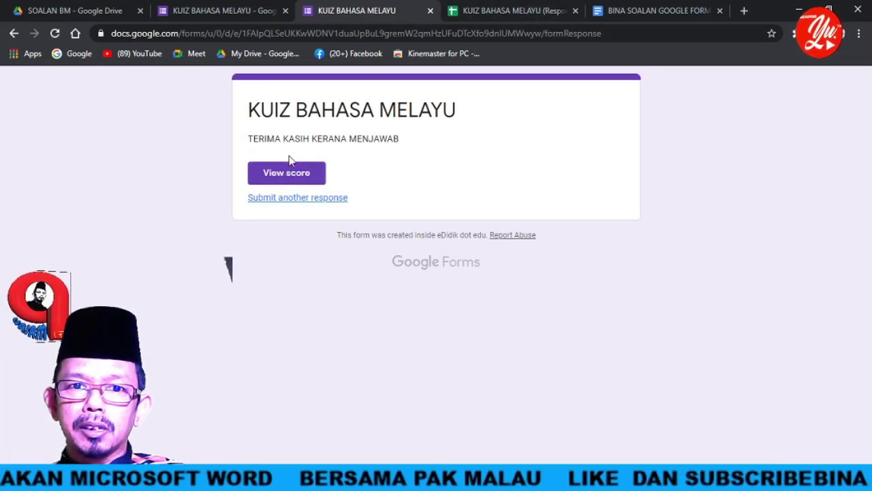
pyautogui.click(287, 174)
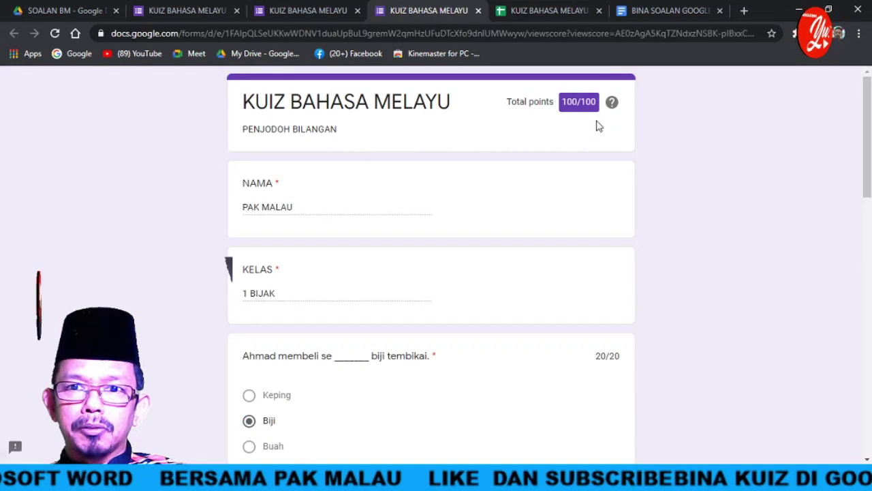
# - Narrow the Timestamp and Score columns in the response spreadsheet
pyautogui.click(535, 8)
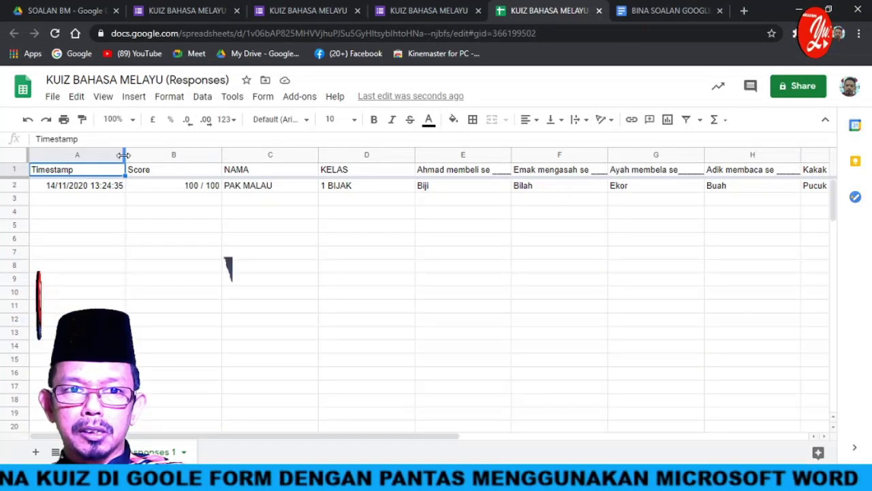
pyautogui.moveTo(125, 154); pyautogui.dragTo(101, 155)
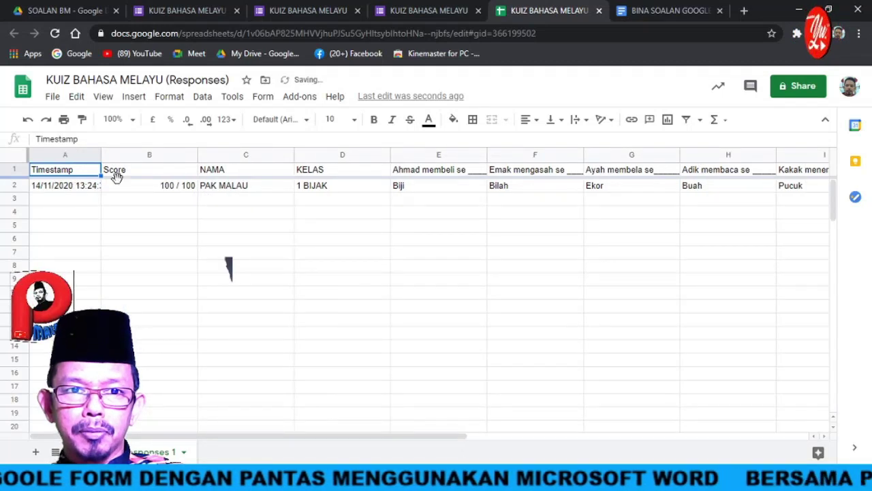
pyautogui.moveTo(197, 155); pyautogui.dragTo(171, 154)
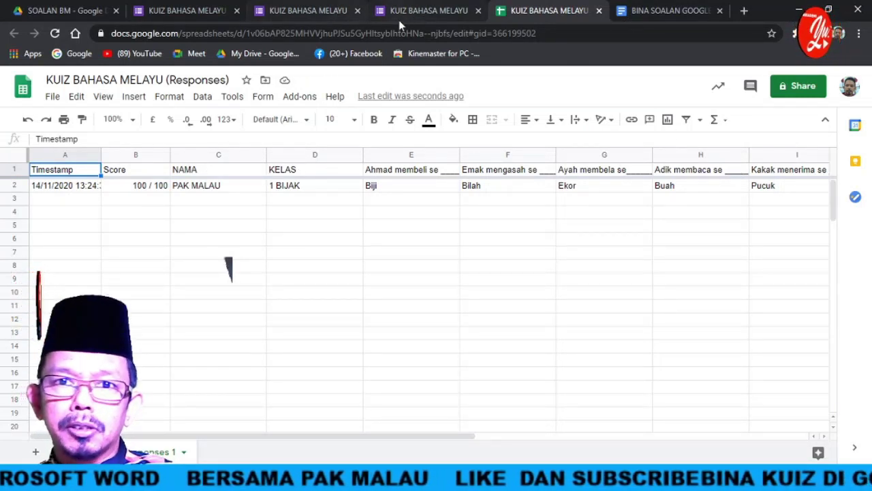
# - Compare the answer option order of the Ahmad membeli question in the form editor with its order in the scored response
pyautogui.click(182, 11)
pyautogui.scroll(-8, 344, 249)
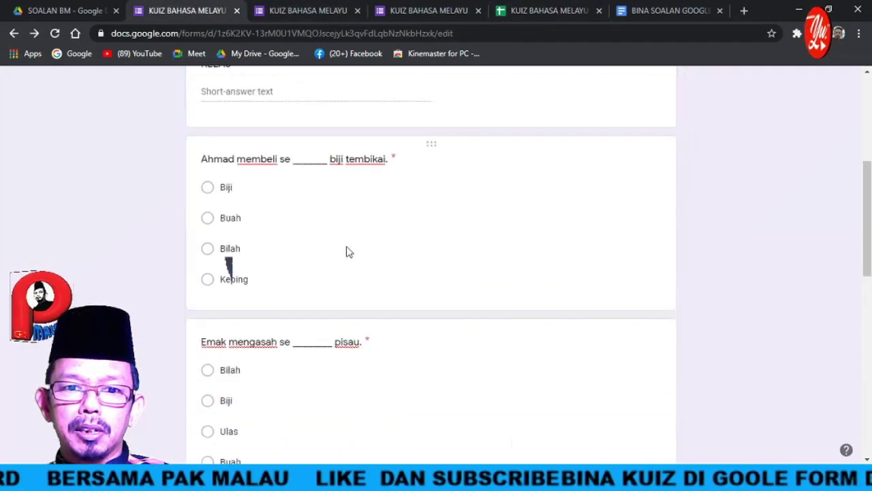
pyautogui.scroll(4, 330, 249)
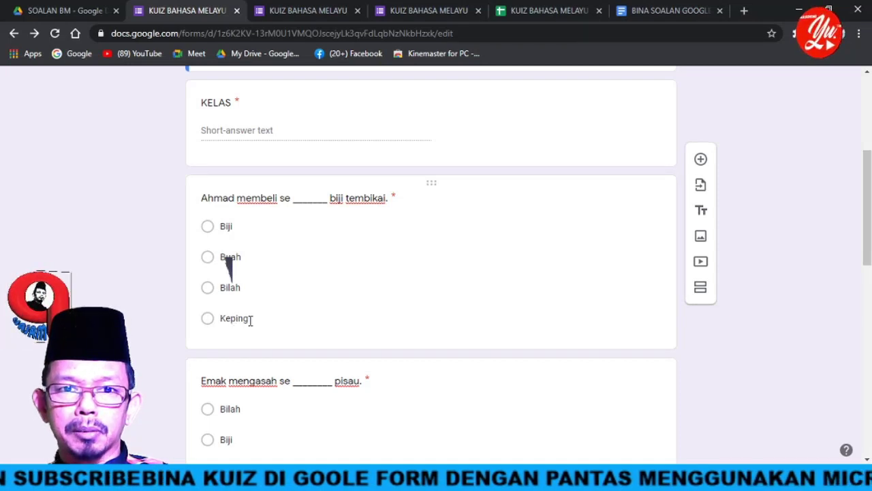
pyautogui.click(319, 10)
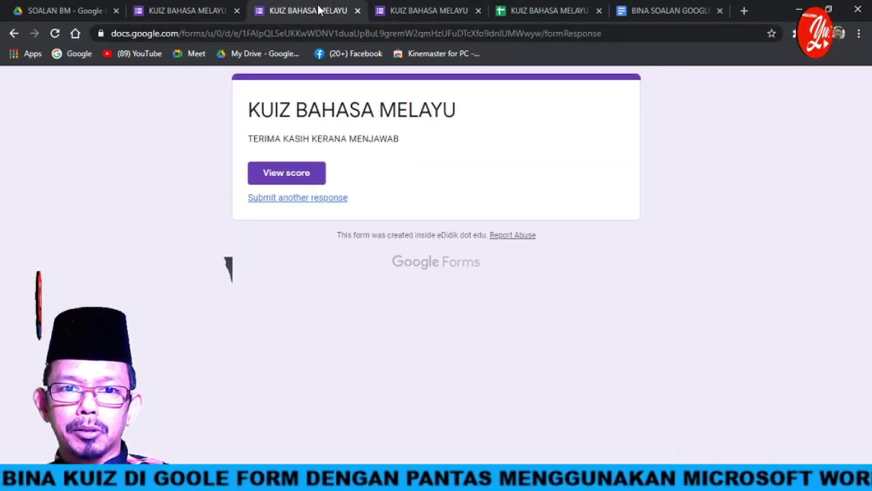
pyautogui.click(420, 12)
pyautogui.scroll(-2, 307, 276)
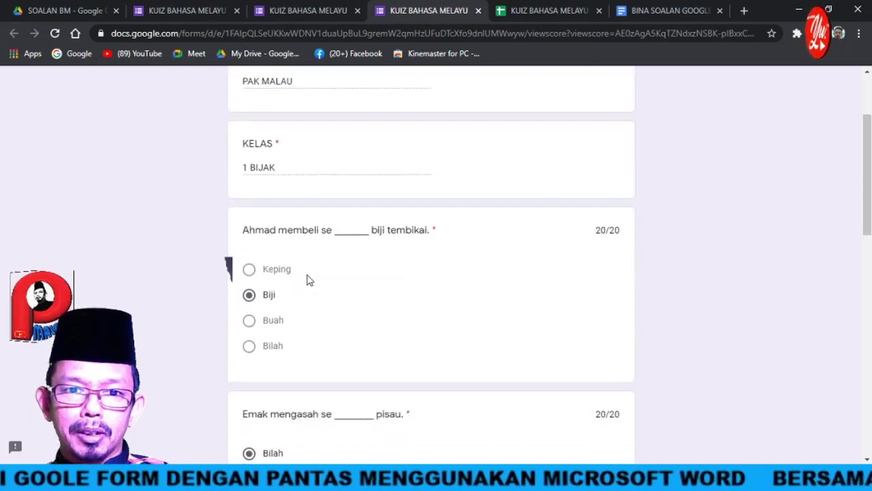
pyautogui.scroll(2, 333, 282)
# - Review the response spreadsheet, the source question document and the form's summary of responses
pyautogui.click(526, 11)
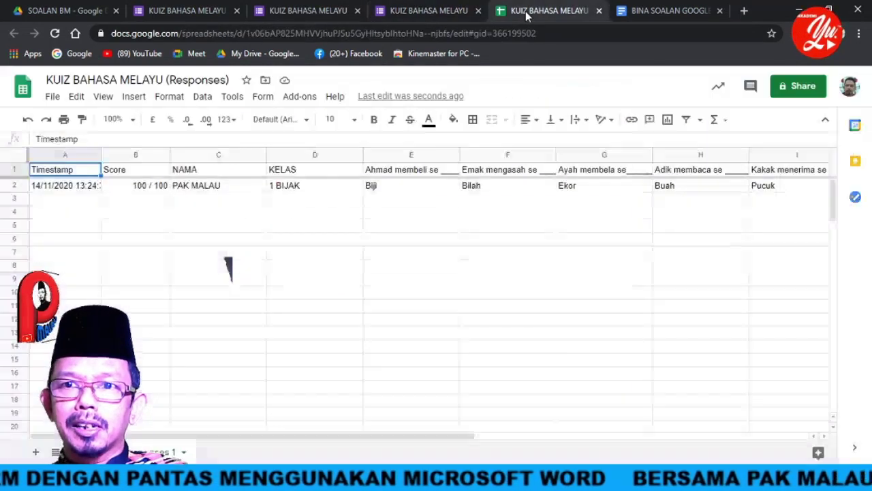
pyautogui.click(653, 11)
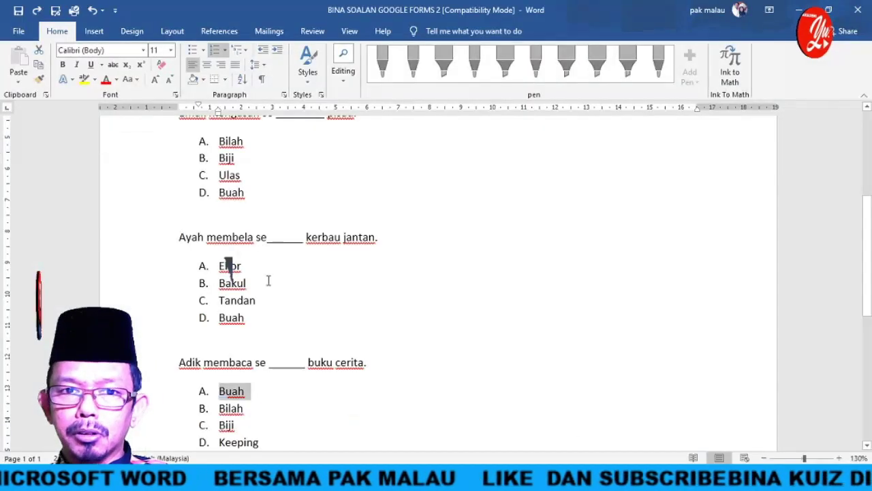
pyautogui.scroll(2, 436, 272)
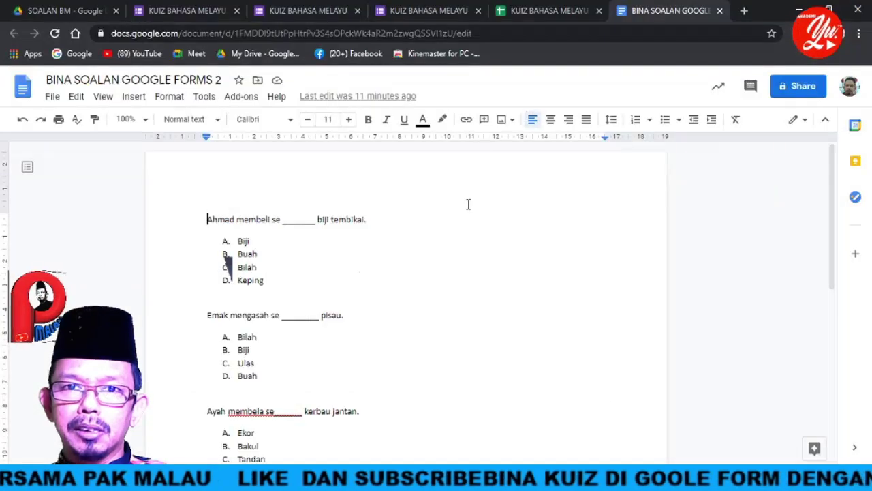
pyautogui.click(433, 10)
pyautogui.click(308, 10)
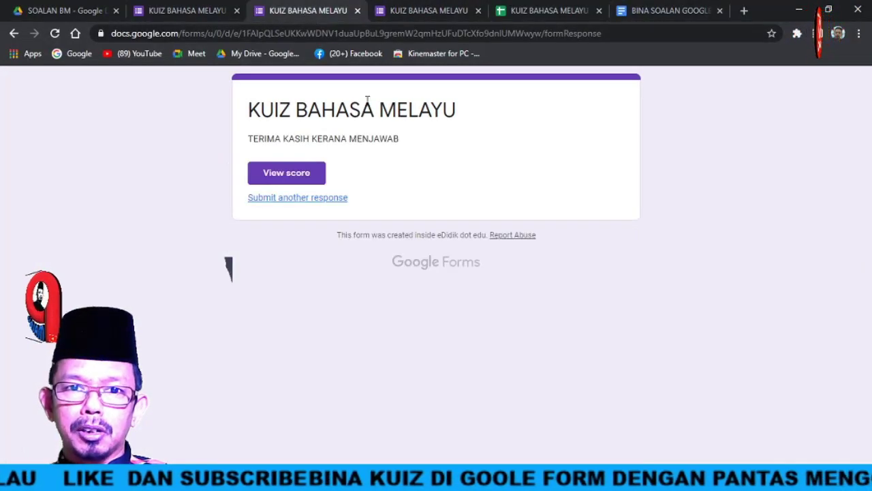
pyautogui.click(183, 11)
pyautogui.scroll(4, 453, 206)
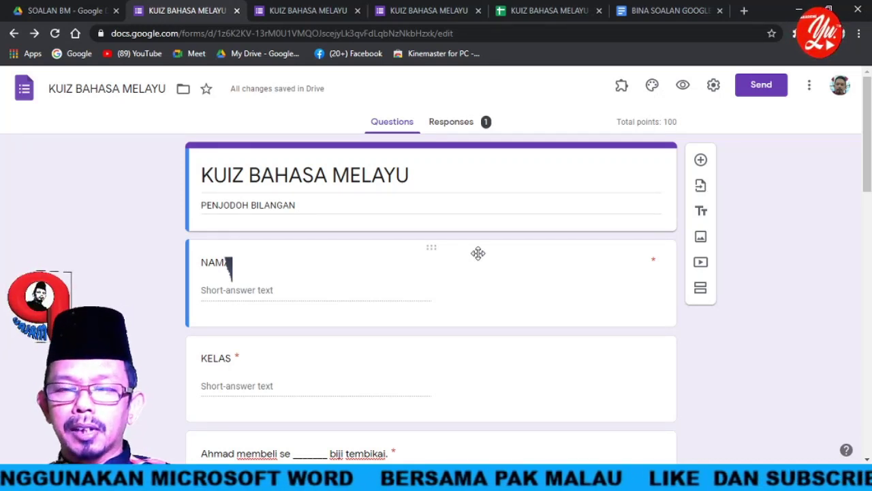
pyautogui.click(456, 126)
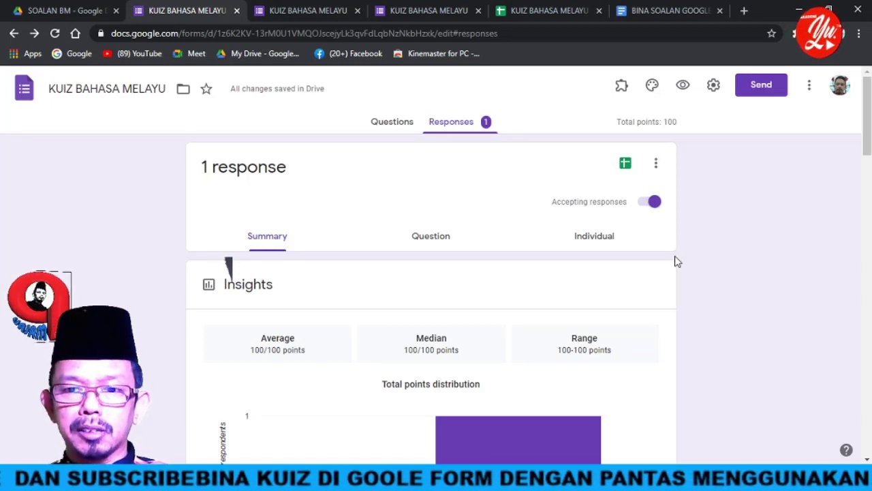
# - Switch to the Word question document and look at the available numbering formats without applying one
pyautogui.hotkey('alt', 'Tab')
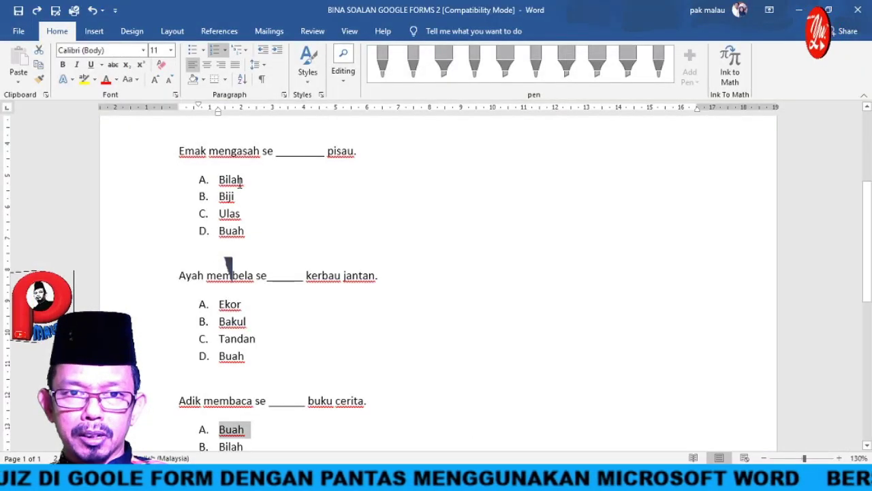
pyautogui.click(225, 50)
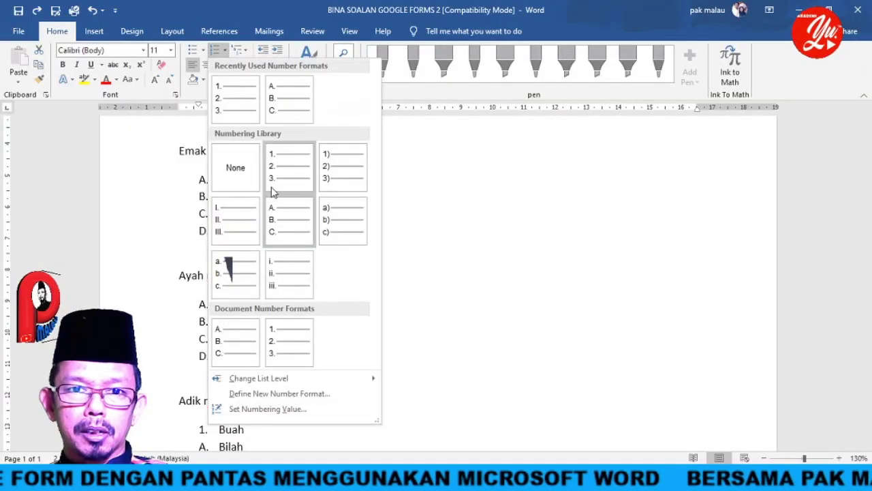
pyautogui.click(158, 194)
pyautogui.click(183, 149)
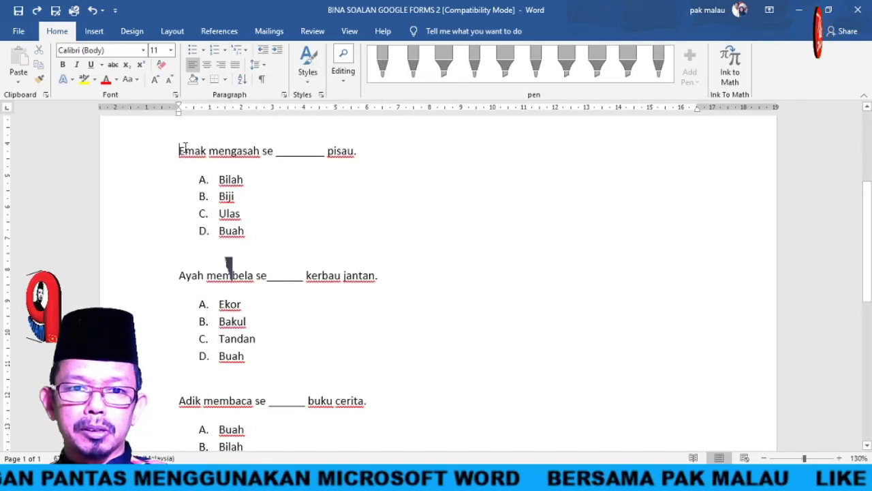
# - Switch to the browser and review how the questions appear in the scored response, comparing it with the form's responses summary and confirmation page
pyautogui.hotkey('alt', 'Tab')
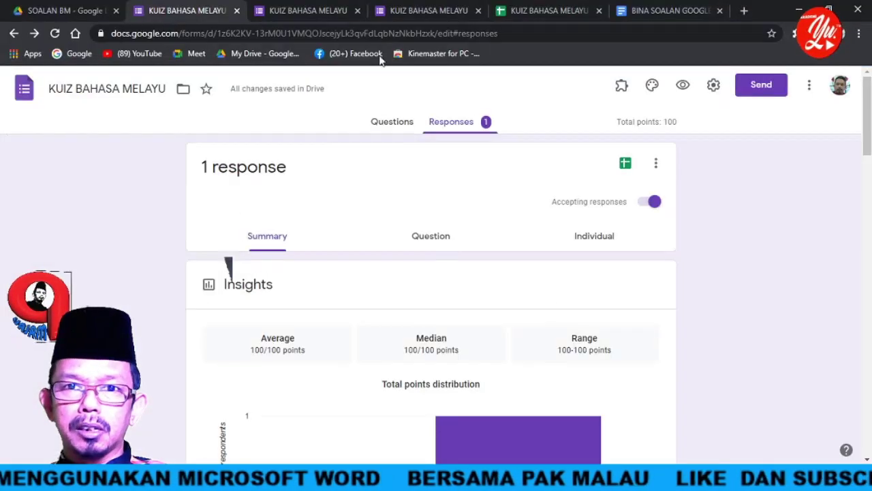
pyautogui.click(426, 10)
pyautogui.scroll(-4, 293, 225)
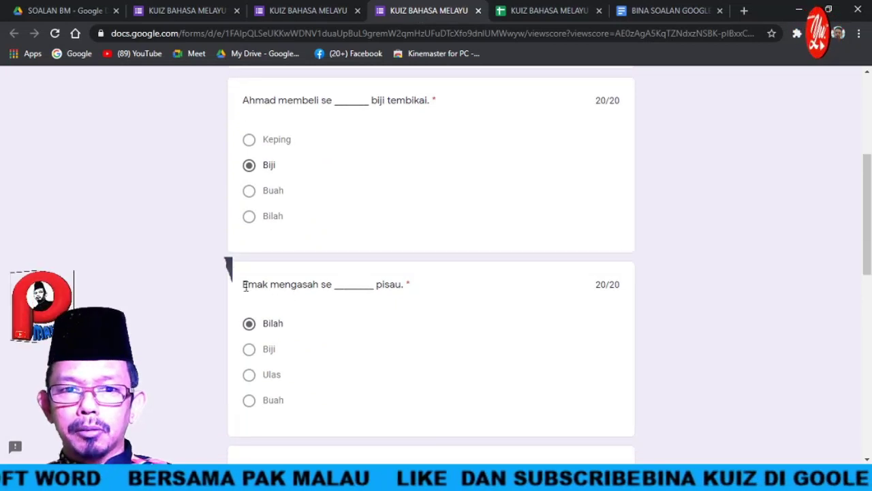
pyautogui.scroll(4, 347, 210)
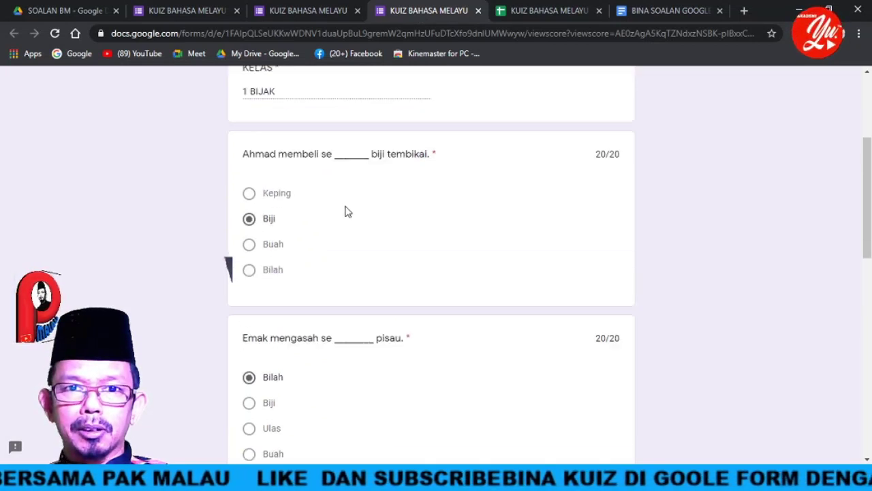
pyautogui.click(289, 10)
pyautogui.click(203, 9)
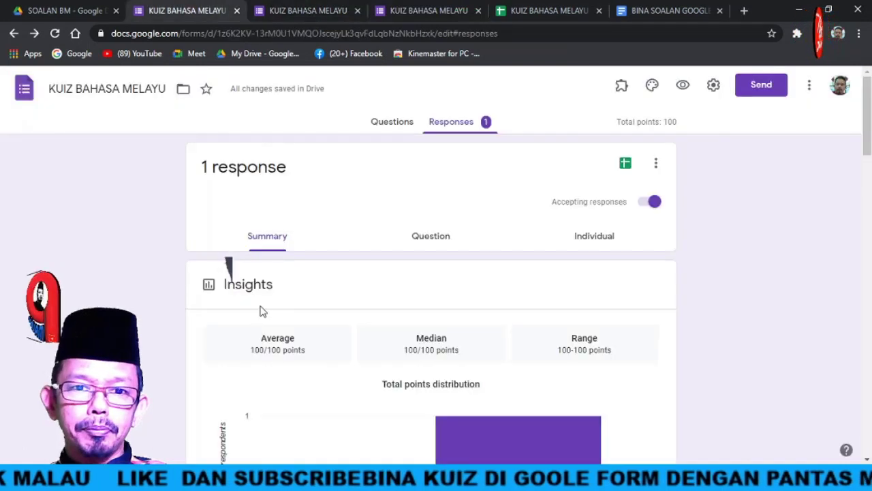
pyautogui.scroll(-4, 259, 309)
pyautogui.click(299, 15)
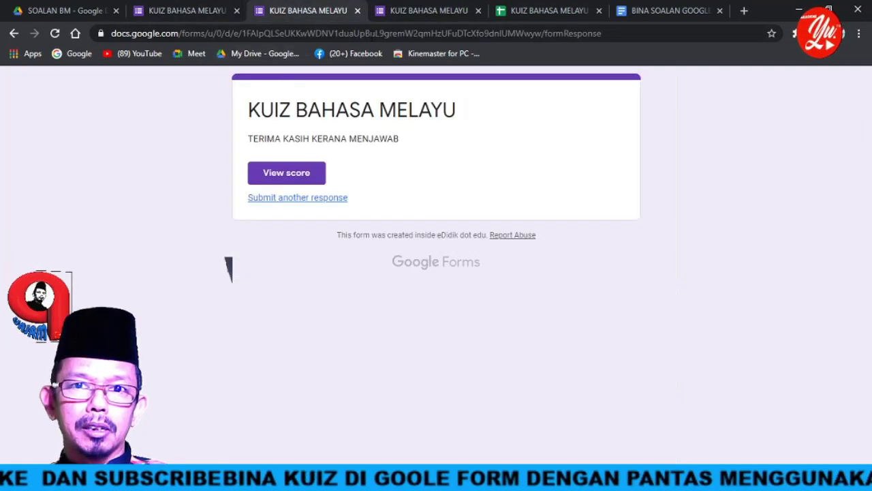
pyautogui.click(427, 11)
pyautogui.scroll(-2, 409, 187)
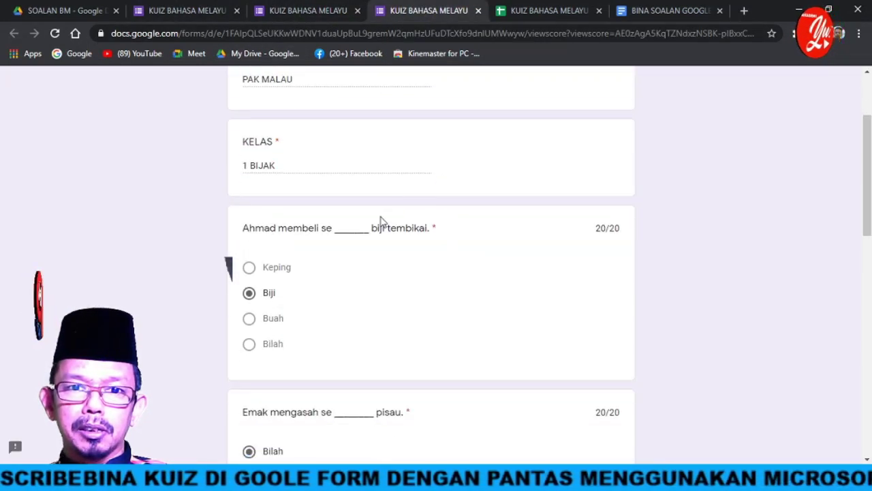
pyautogui.scroll(2, 470, 201)
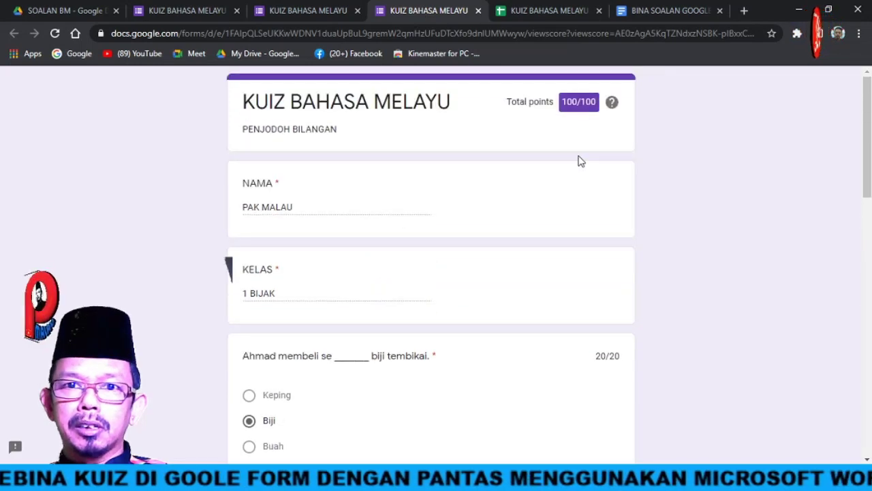
# - Add the number "1." before the Ahmad membeli question text in the form editor's questions
pyautogui.click(200, 11)
pyautogui.scroll(3, 373, 172)
pyautogui.click(392, 123)
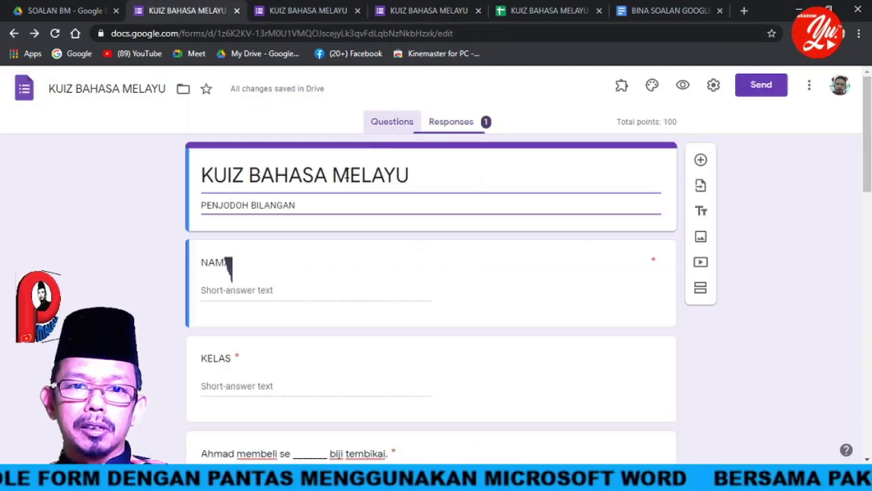
pyautogui.scroll(-5, 302, 272)
pyautogui.scroll(1, 259, 184)
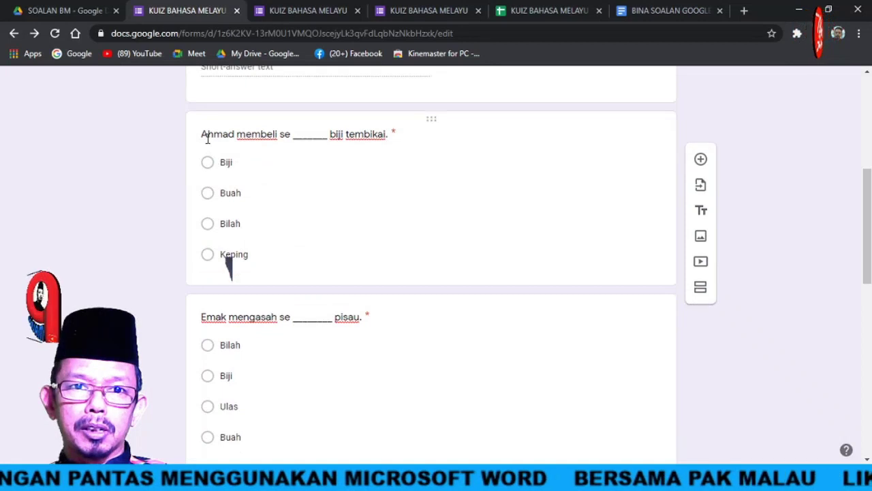
pyautogui.click(209, 137)
pyautogui.click(210, 145)
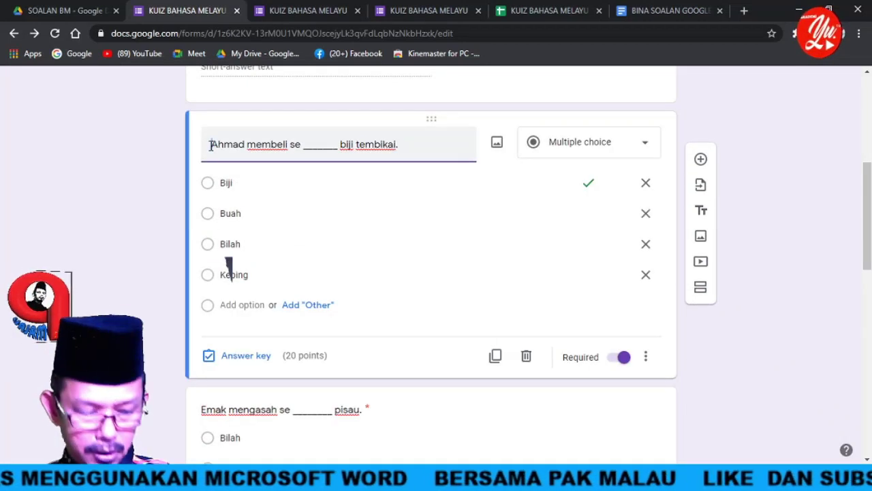
pyautogui.write('1.')
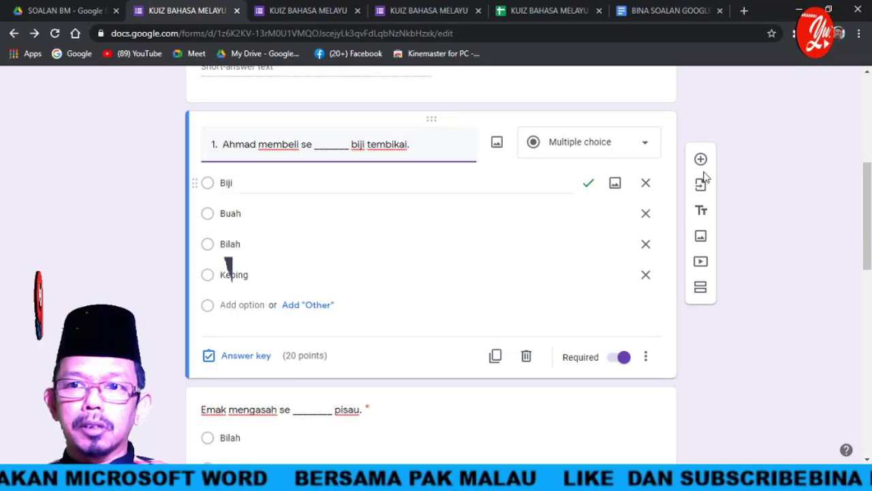
pyautogui.click(812, 195)
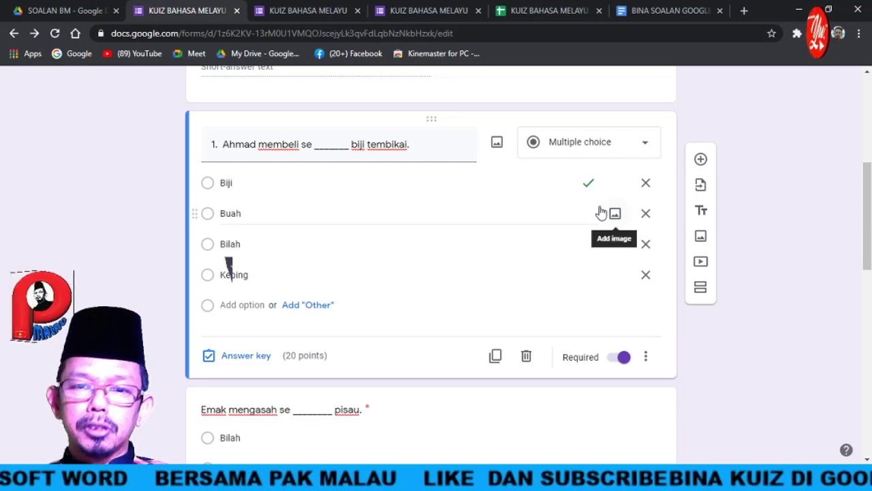